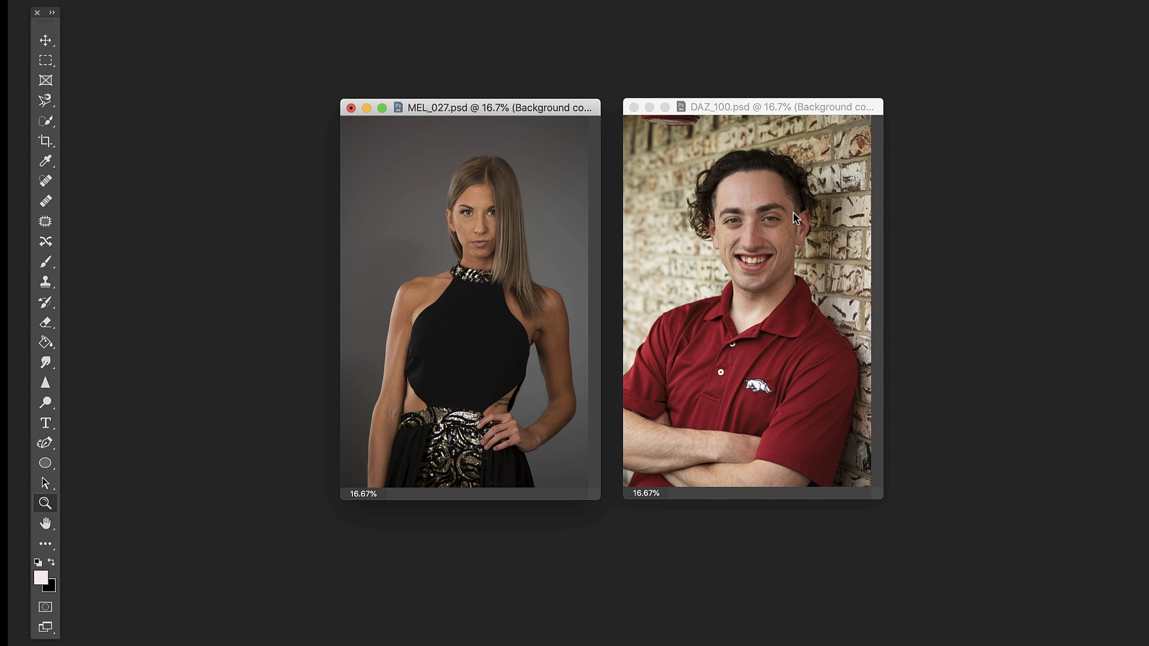
Step: Bring the MEL_027.psd portrait to the front and open it in the Topaz Mask AI filter
left_click_drag(534, 112, 520, 127)
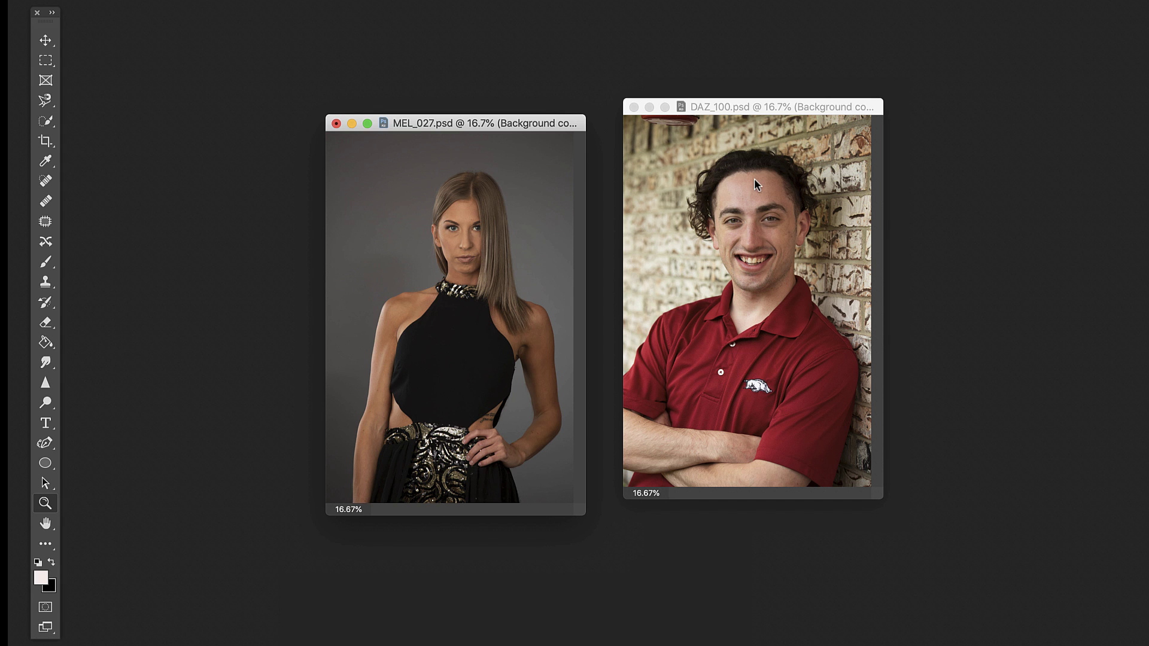
left_click_drag(832, 106, 822, 125)
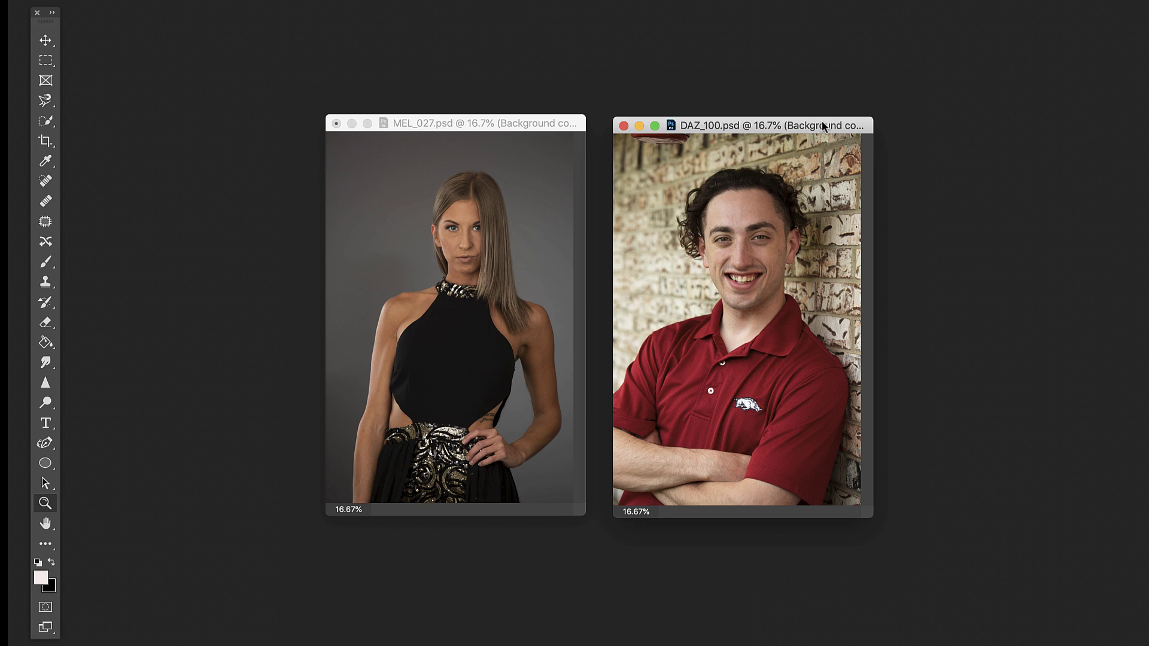
left_click_drag(525, 123, 575, 112)
left_click(527, 229)
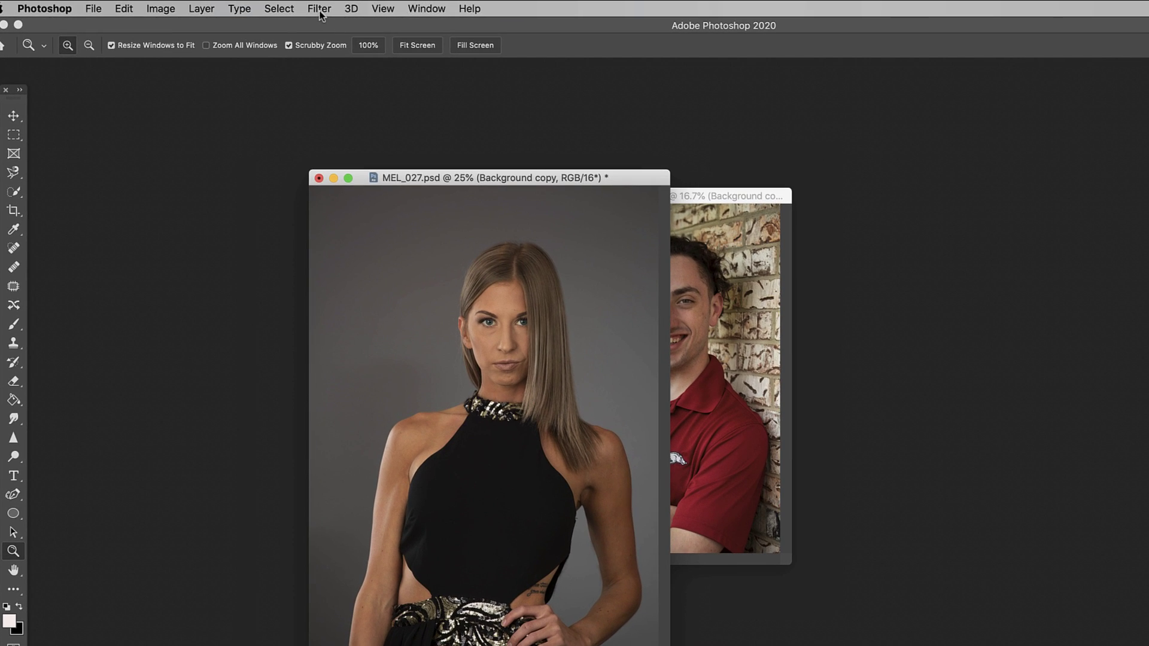
left_click(320, 13)
mouse_move(459, 350)
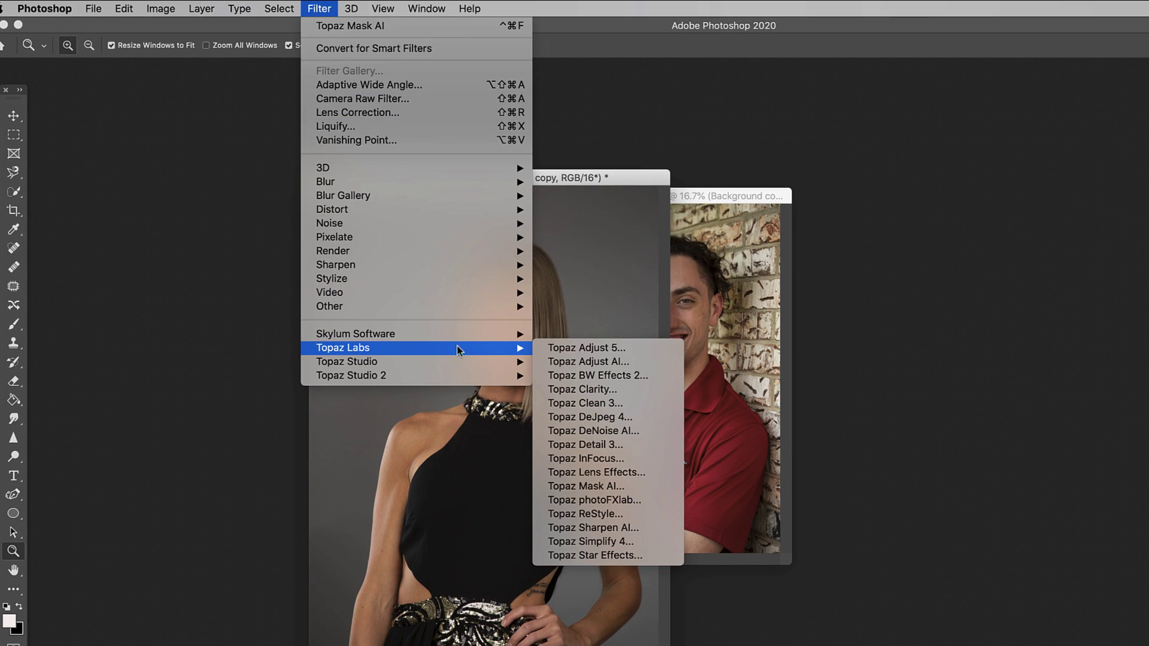
left_click(612, 487)
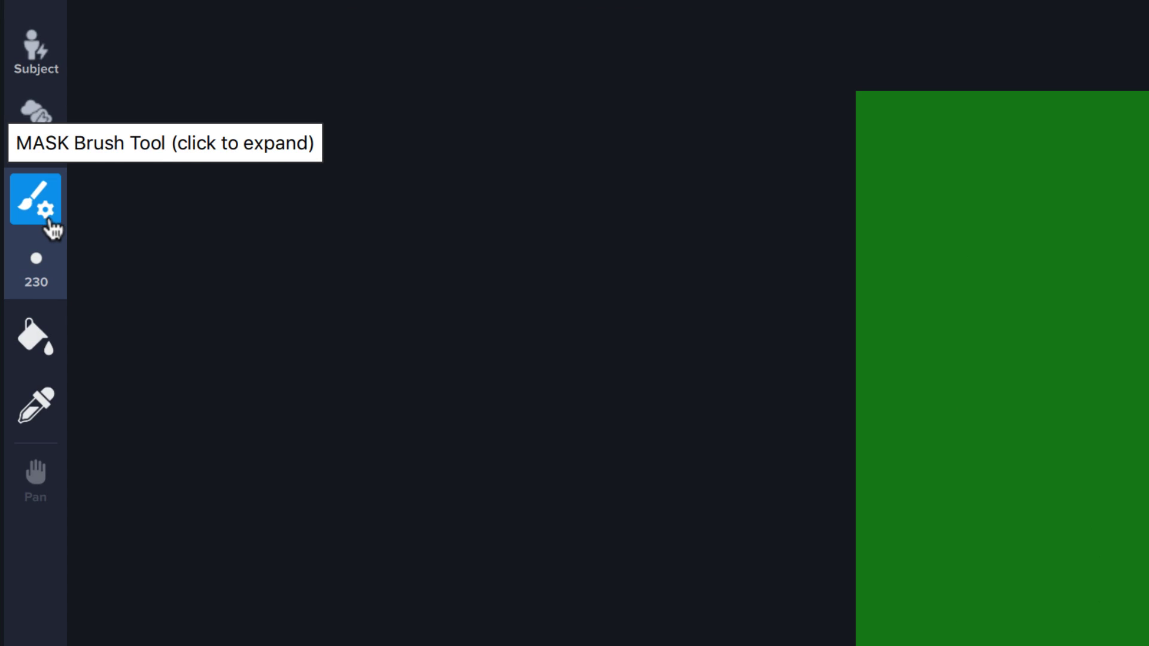
Step: Choose the MASK brush tool and reduce its brush size to 80
left_click(43, 222)
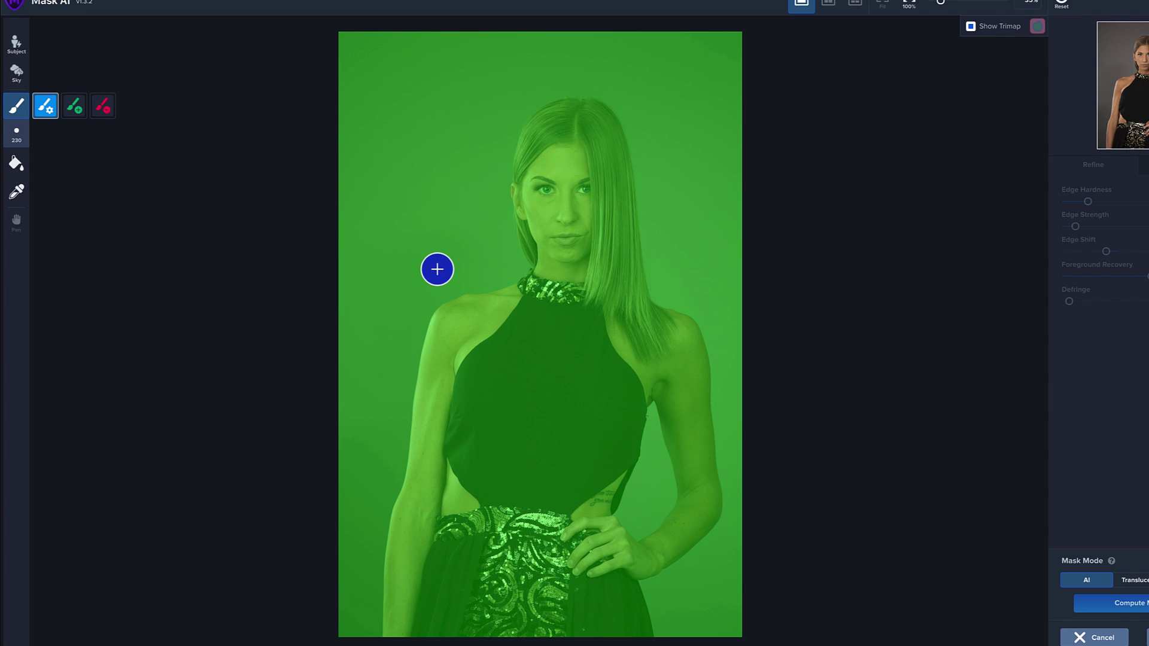
key("bracketleft")
key("bracketleft")
key("bracketleft")
key("bracketleft")
key("bracketright")
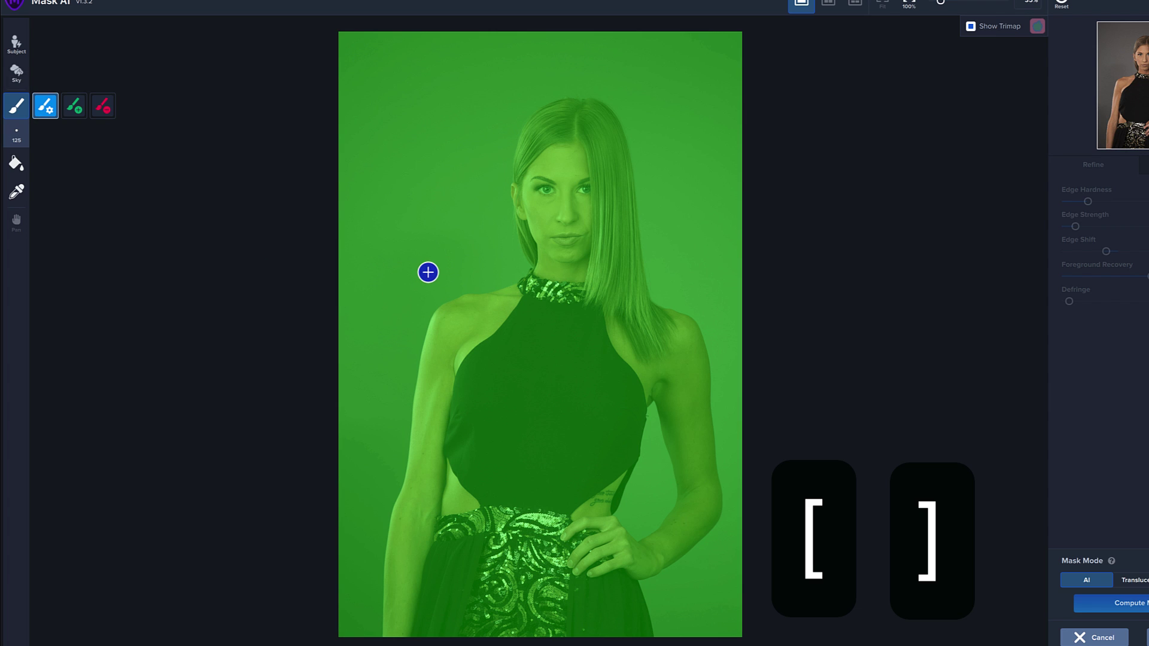
key("bracketleft")
key("bracketleft")
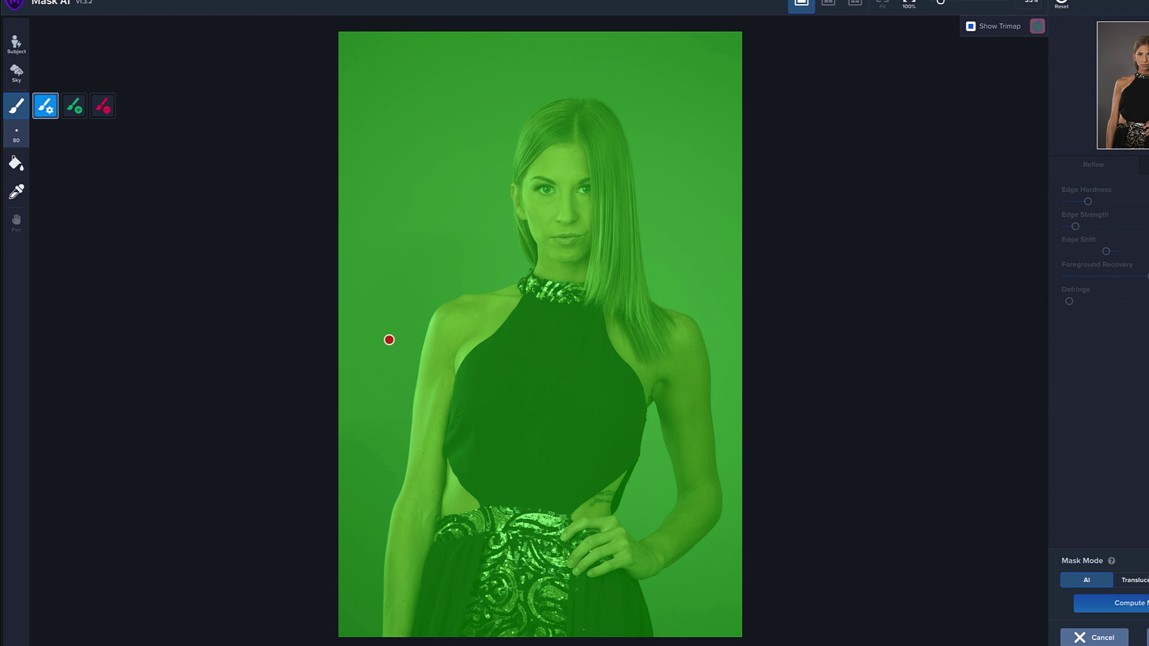
Step: Enlarge the MASK brush to size 275
key("bracketright")
key("bracketright")
key("bracketright")
key("bracketright")
key("bracketright")
key("bracketright")
key("bracketright")
key("bracketright")
key("bracketright")
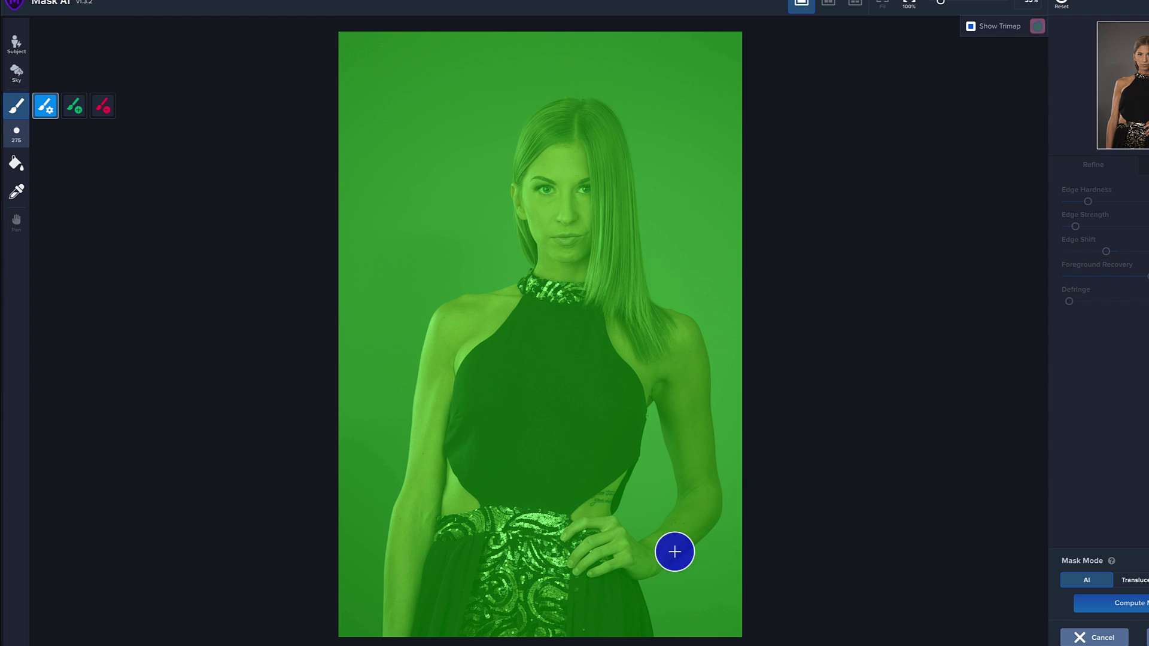
Step: Shrink the MASK brush to size 70
key("bracketleft")
key("bracketleft")
key("bracketleft")
key("bracketleft")
key("bracketleft")
key("bracketleft")
key("bracketleft")
key("bracketleft")
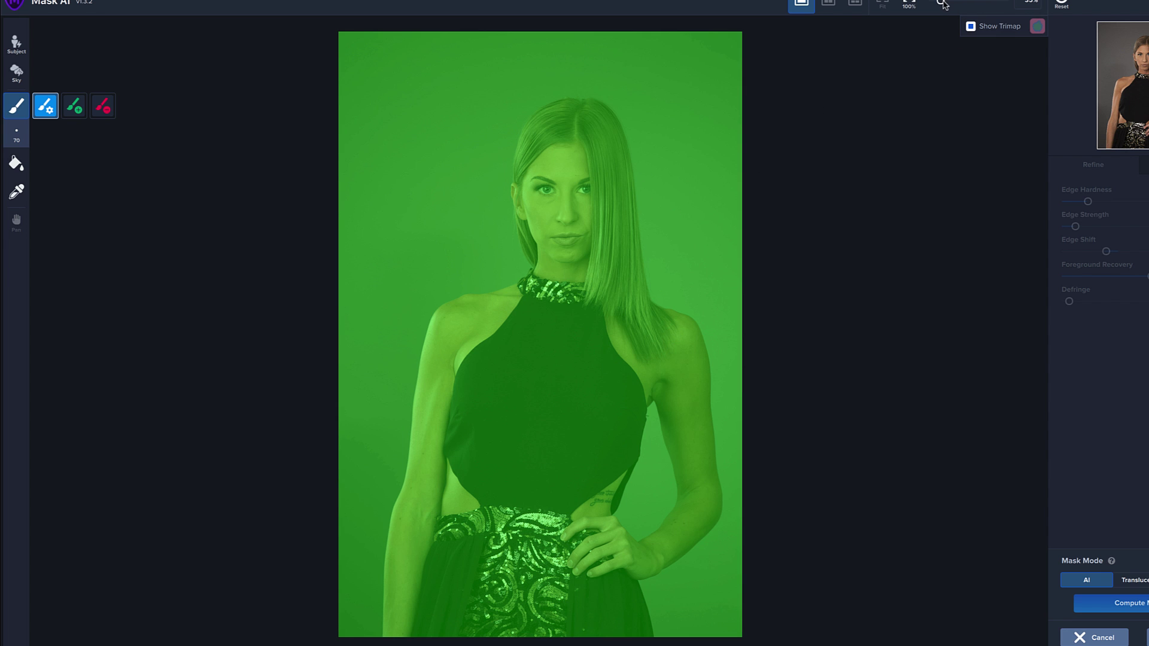
Step: Paint with a small MASK brush along the outer edge of the woman's straight arm, from the photo's lower edge up towards the shoulder
left_click_drag(943, 4, 946, 4)
key("h")
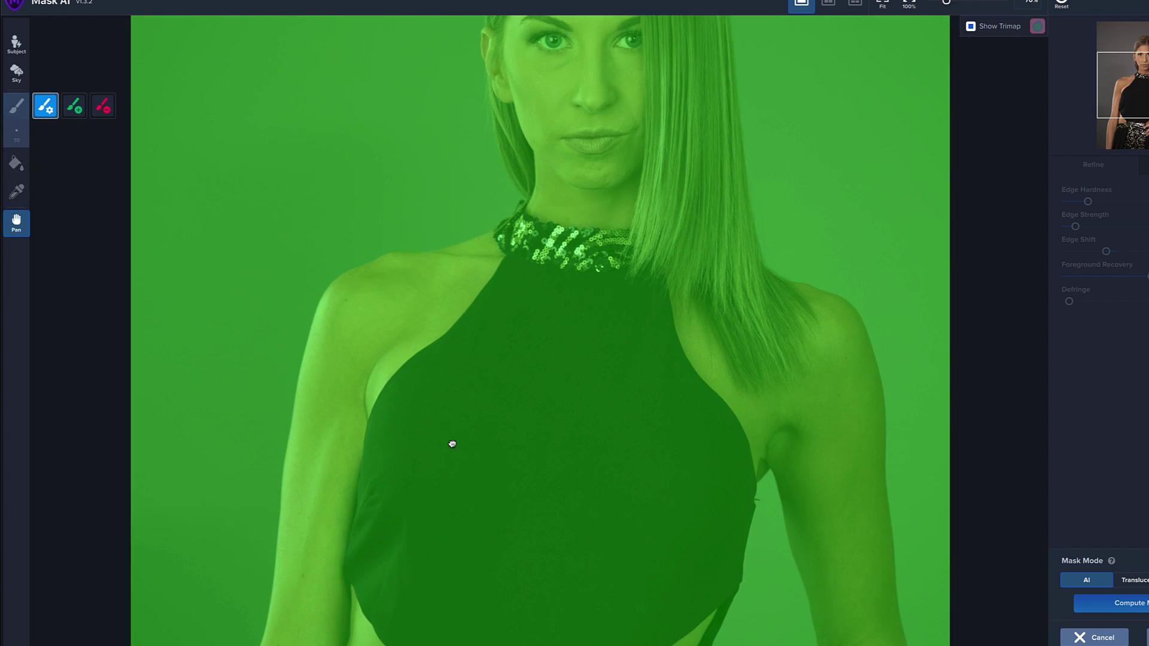
left_click_drag(451, 443, 536, 224)
left_click_drag(464, 384, 510, 269)
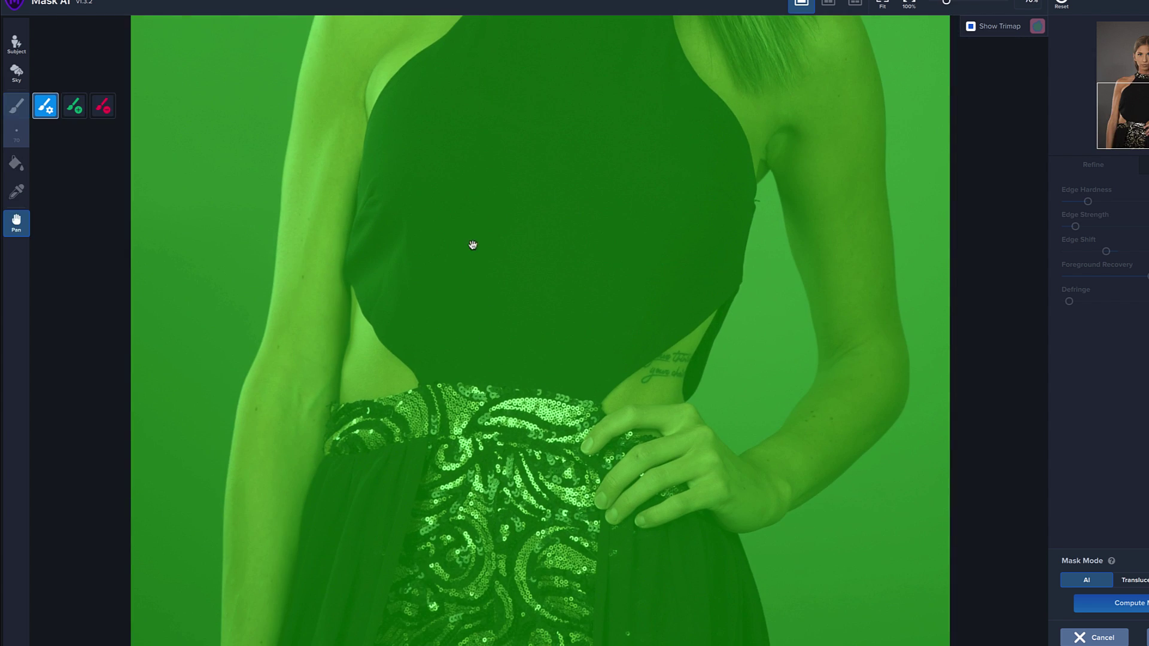
key("b")
key("bracketleft")
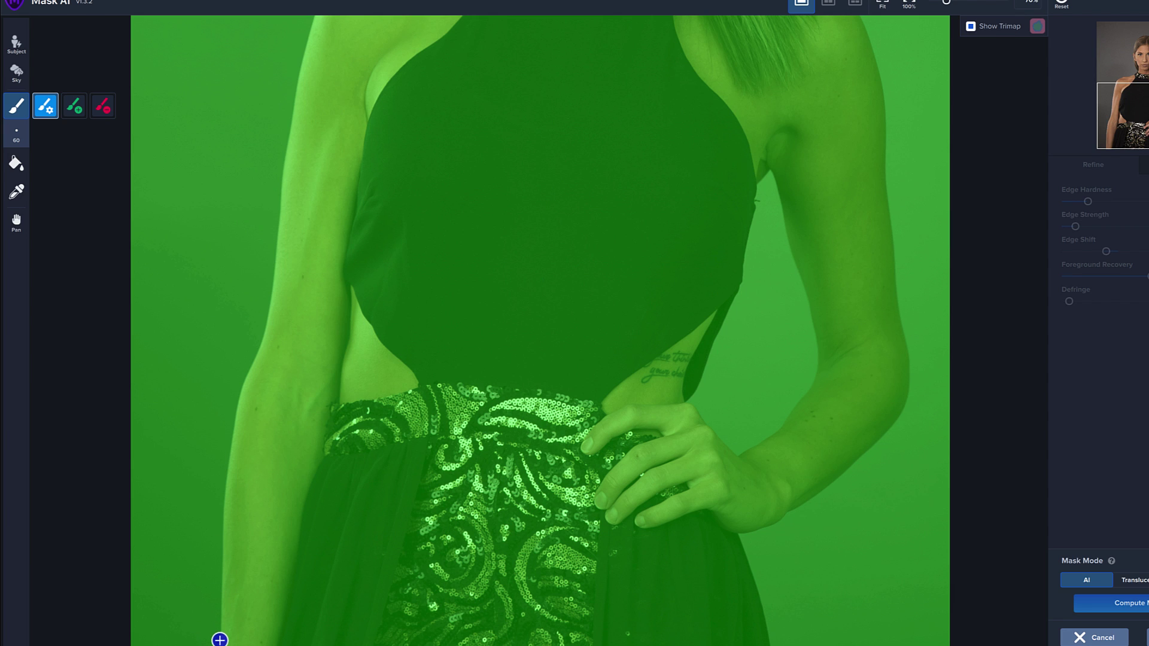
key("bracketleft")
key("bracketleft")
key("bracketright")
key("bracketright")
key("bracketright")
mouse_move(219, 639)
left_mouse_down()
mouse_move(226, 480)
mouse_move(251, 374)
left_mouse_up()
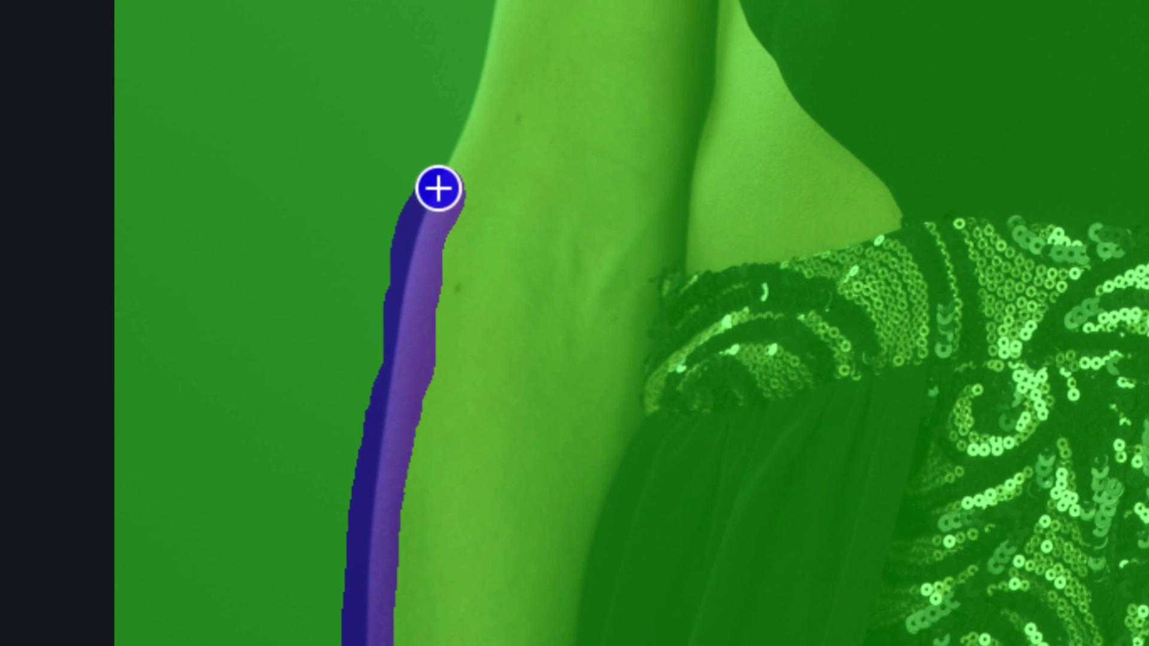
left_click_drag(439, 188, 440, 168)
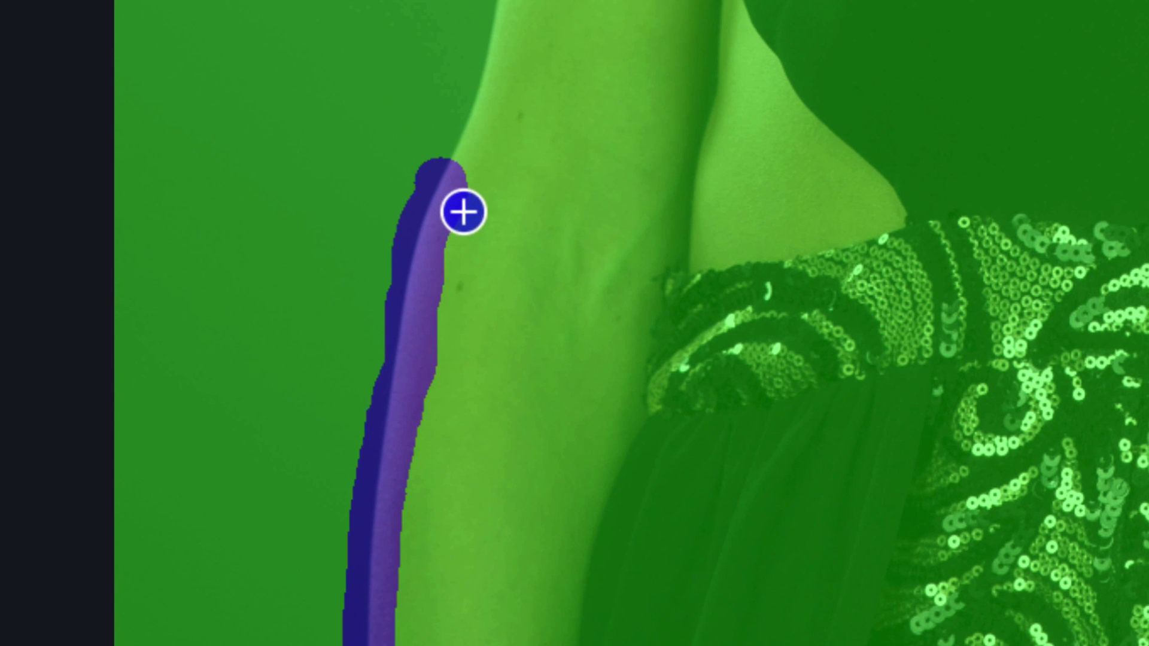
left_click_drag(441, 171, 474, 98)
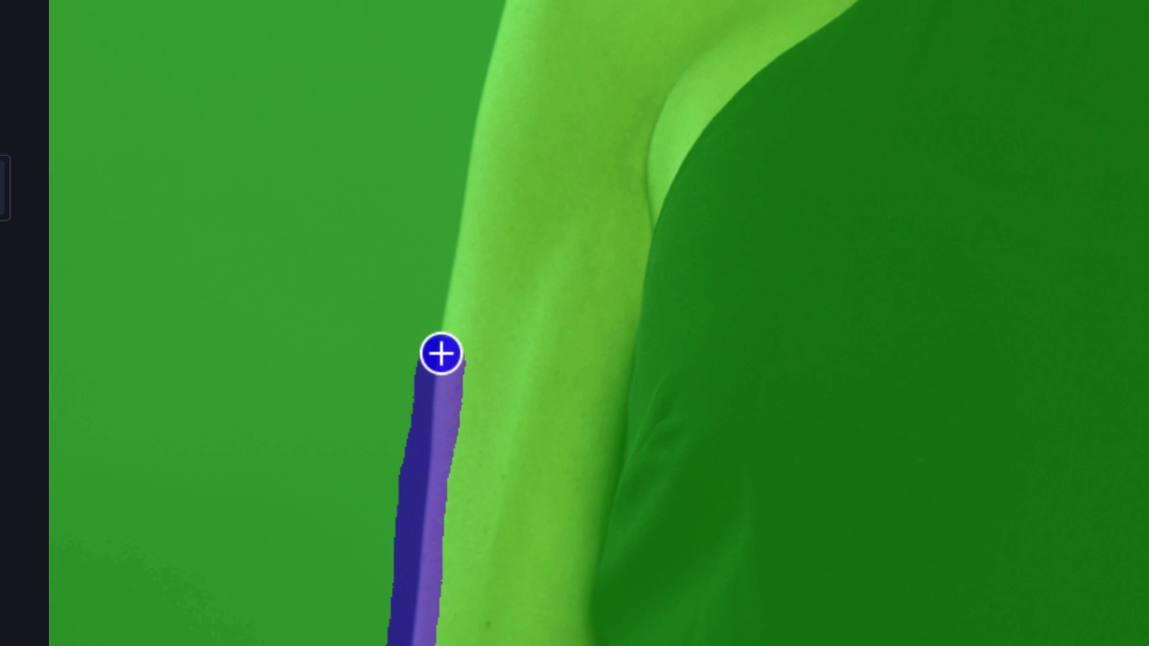
mouse_move(441, 354)
left_mouse_down()
mouse_move(501, 29)
mouse_move(508, 84)
left_mouse_up()
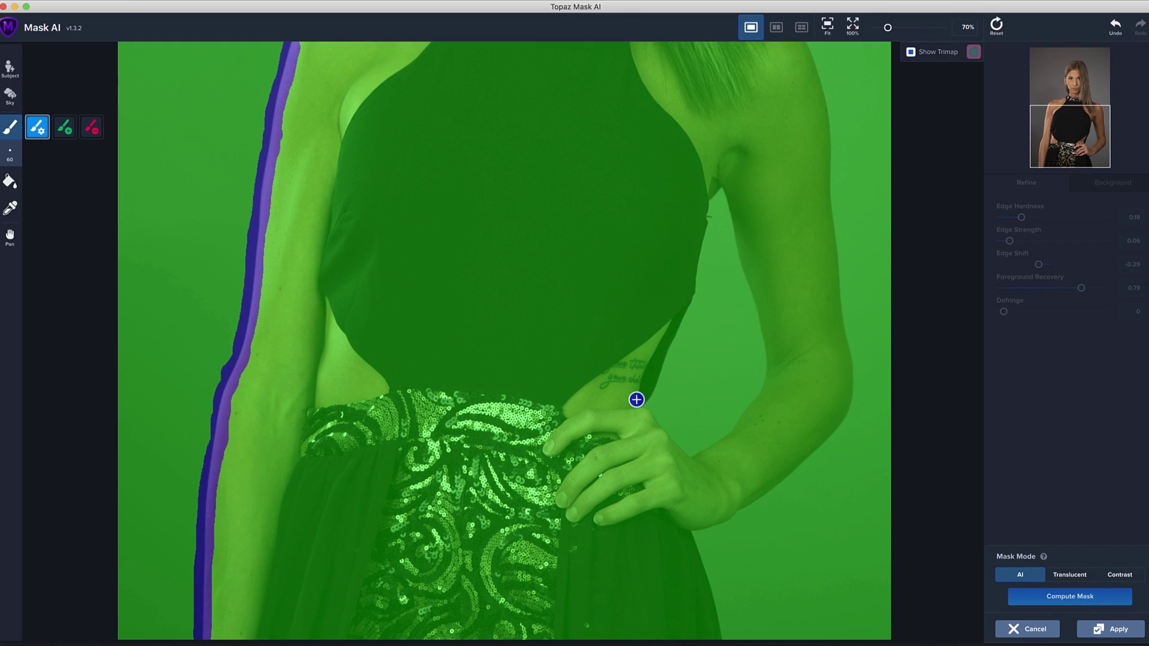
Step: Outline the gap inside the bent arm and the outer edge of the skirt and bent arm with the MASK brush
mouse_move(649, 403)
left_mouse_down()
mouse_move(691, 454)
mouse_move(726, 434)
mouse_move(762, 384)
mouse_move(768, 329)
mouse_move(725, 192)
mouse_move(654, 390)
left_mouse_up()
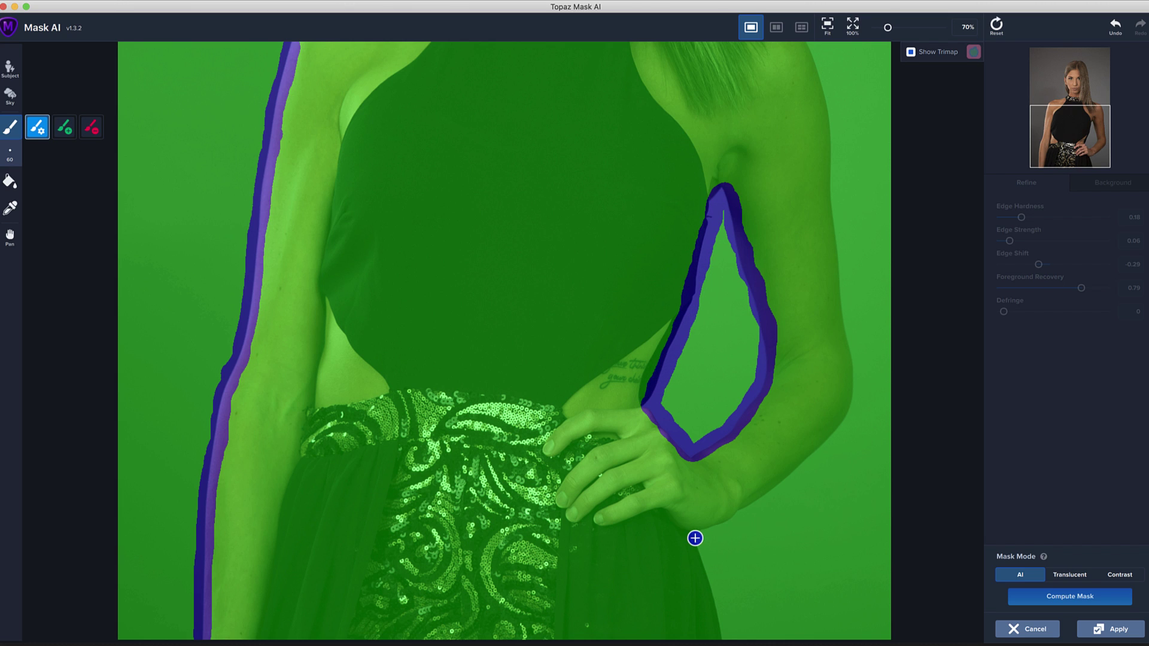
mouse_move(695, 534)
left_mouse_down()
mouse_move(729, 639)
mouse_move(713, 528)
mouse_move(790, 474)
mouse_move(851, 397)
mouse_move(824, 187)
mouse_move(828, 106)
mouse_move(808, 42)
left_mouse_up()
Step: Trace both shoulders with the MASK brush, carrying the outlines up to the hair on each side of the neck
mouse_move(636, 188)
left_mouse_down()
mouse_move(569, 231)
mouse_move(539, 417)
left_mouse_up()
mouse_move(283, 282)
left_mouse_down()
mouse_move(333, 233)
mouse_move(444, 207)
mouse_move(474, 187)
mouse_move(486, 169)
mouse_move(463, 103)
left_mouse_up()
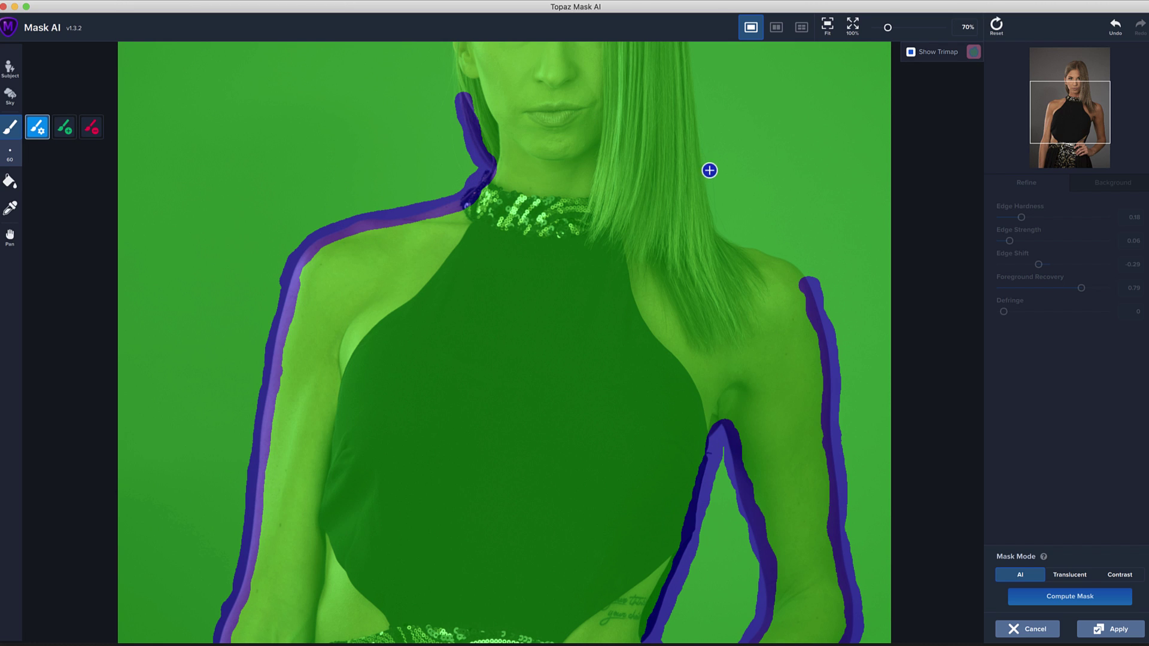
mouse_move(696, 126)
left_mouse_down()
mouse_move(723, 234)
mouse_move(810, 277)
left_mouse_up()
Step: Close the MASK brush outline around the hair and the top of the head
key("space")
left_click_drag(631, 258, 646, 405)
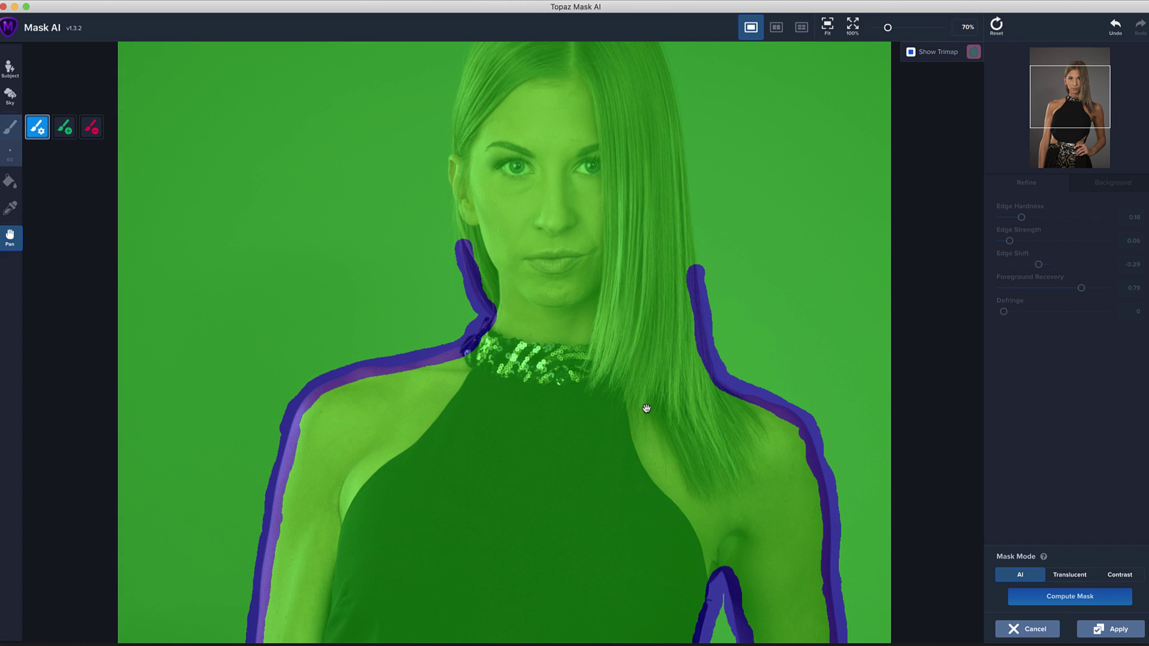
left_click_drag(559, 215, 592, 308)
mouse_move(594, 72)
left_mouse_down()
mouse_move(634, 80)
mouse_move(658, 125)
mouse_move(684, 233)
mouse_move(690, 349)
left_mouse_up()
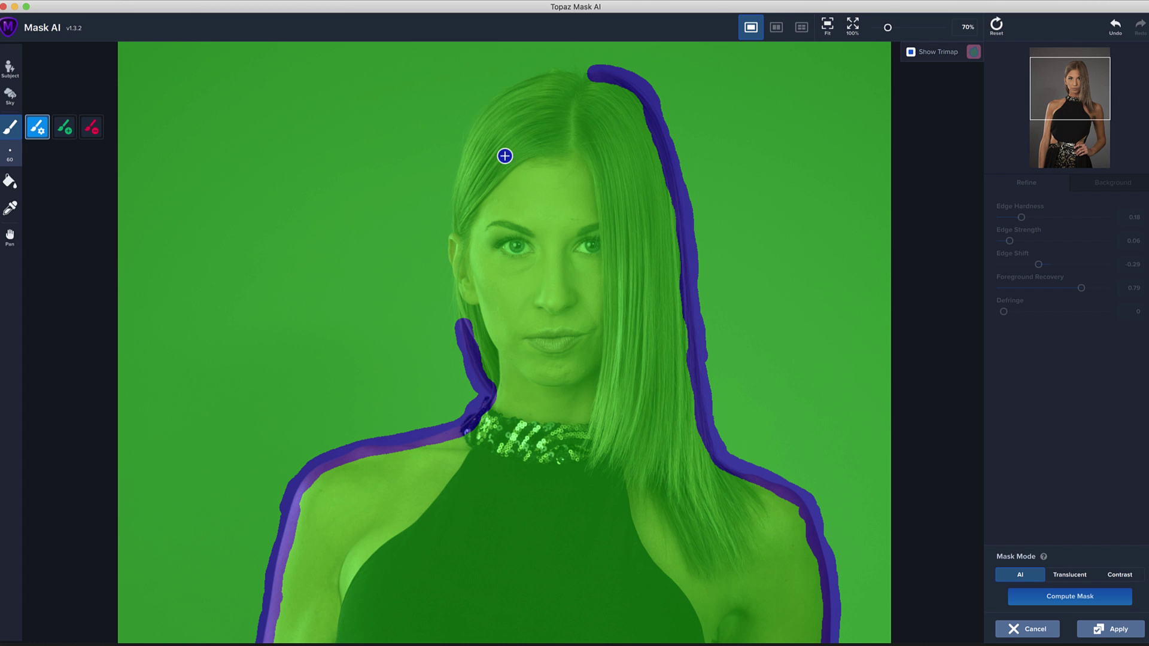
mouse_move(588, 73)
left_mouse_down()
mouse_move(551, 72)
mouse_move(469, 121)
mouse_move(450, 242)
mouse_move(461, 323)
mouse_move(449, 339)
left_mouse_up()
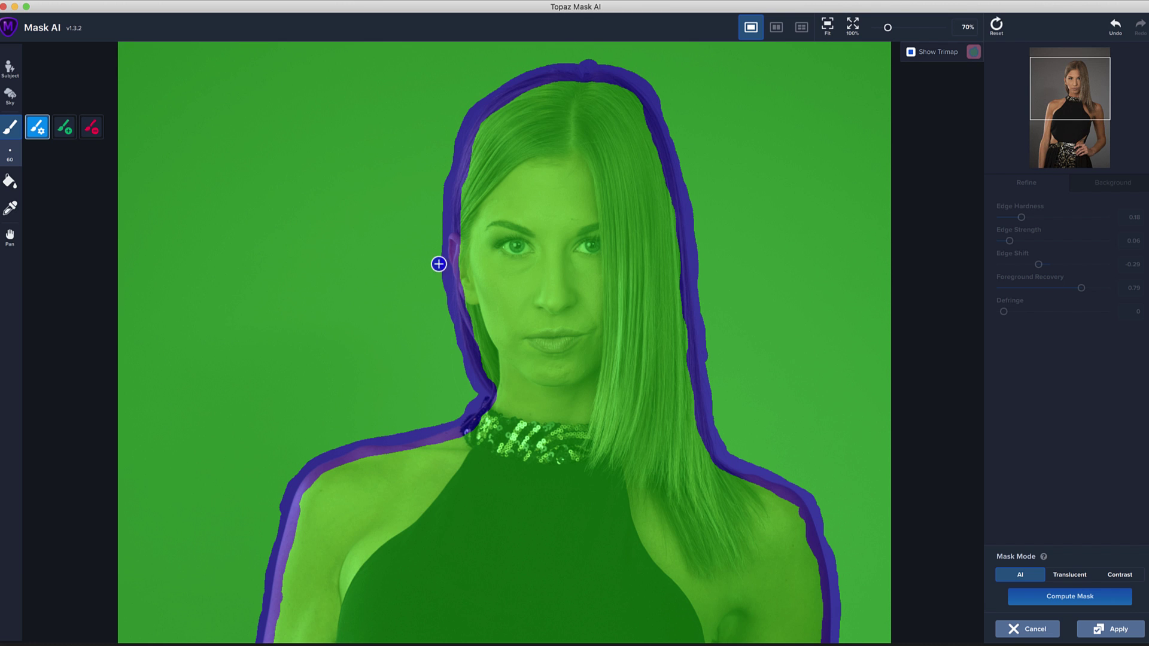
left_click_drag(889, 29, 882, 28)
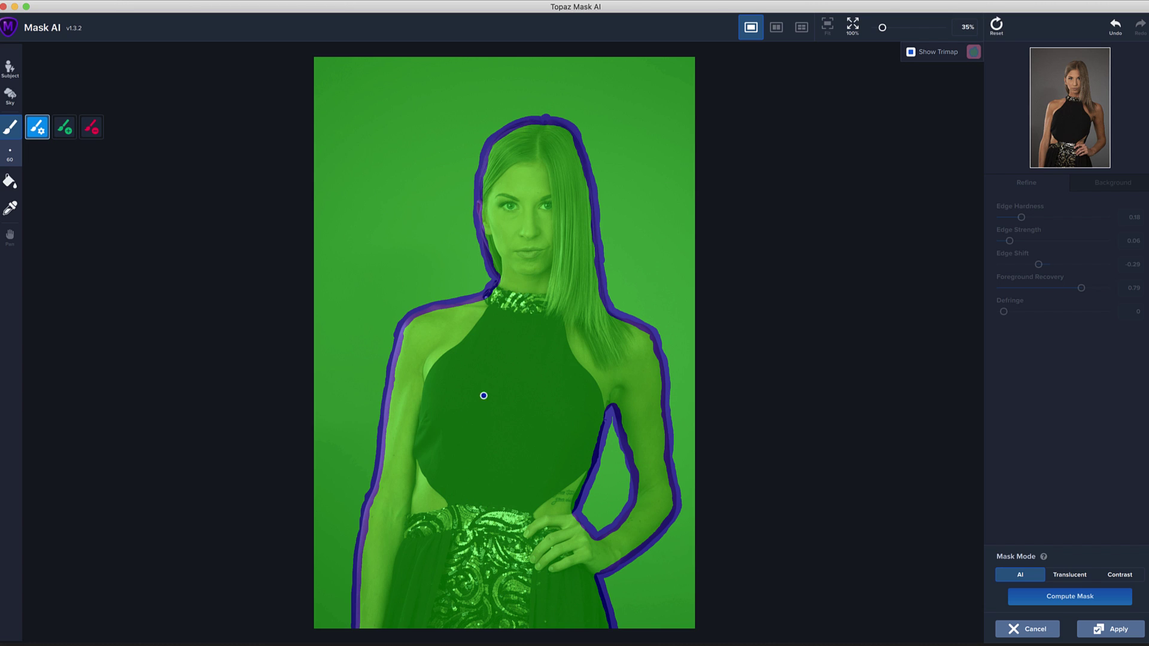
Step: Scribble with the CUT brush over the background above and beside the woman's head
left_click(9, 182)
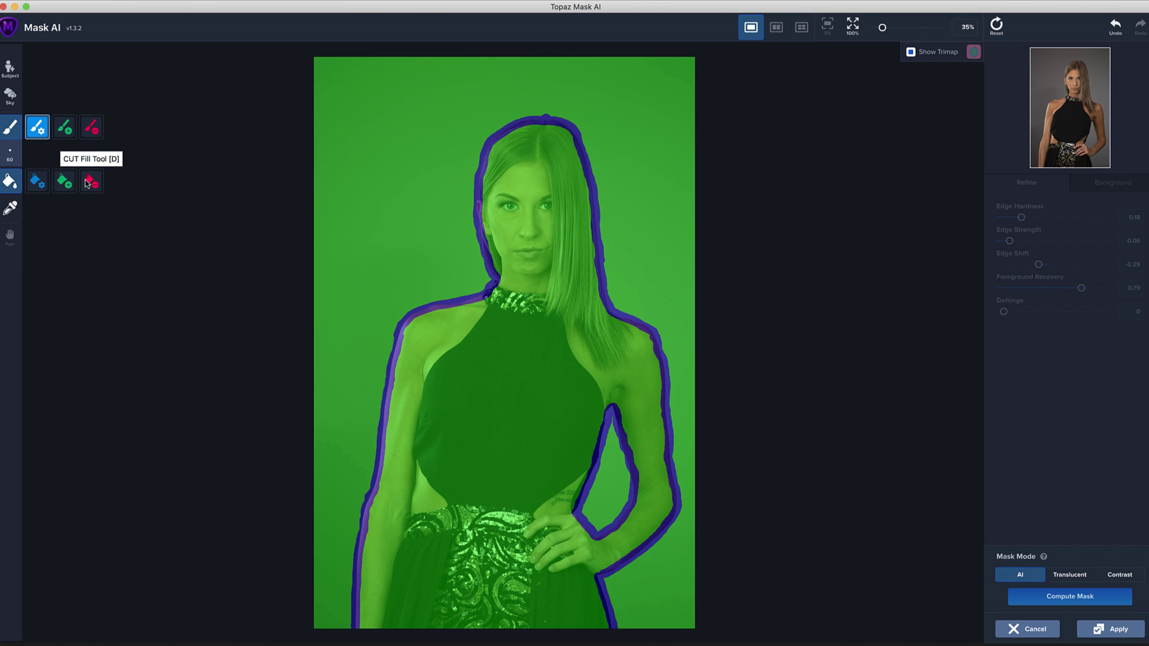
left_click(88, 182)
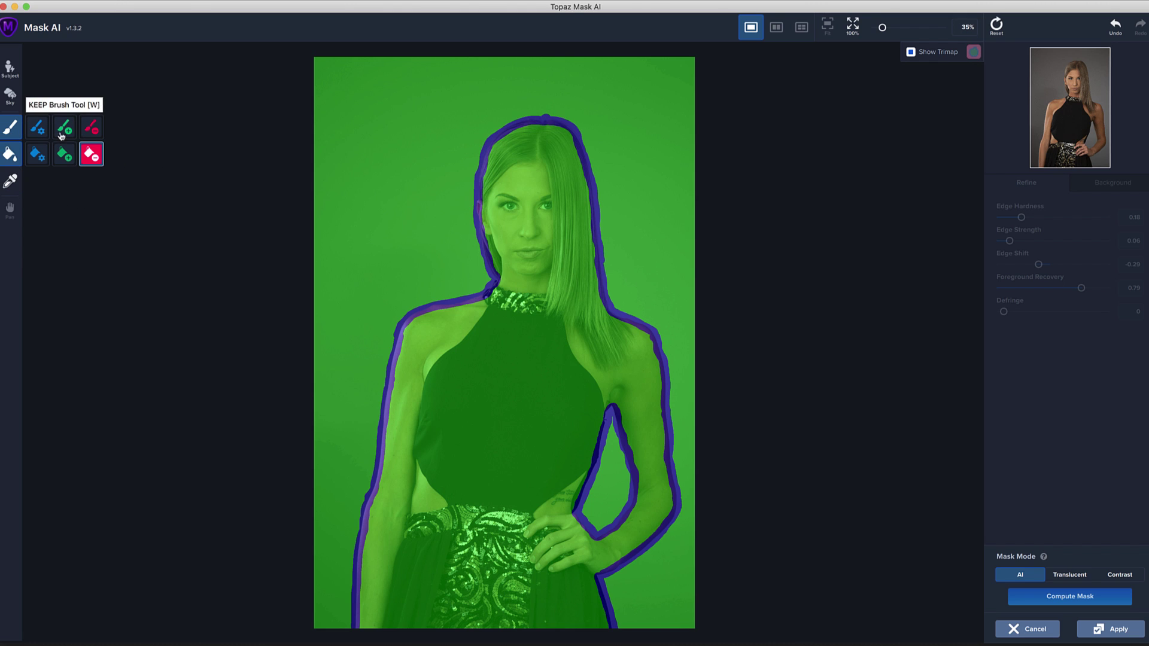
left_click(91, 127)
mouse_move(371, 102)
left_mouse_down()
mouse_move(429, 94)
mouse_move(402, 148)
mouse_move(459, 97)
mouse_move(529, 86)
mouse_move(620, 105)
left_mouse_up()
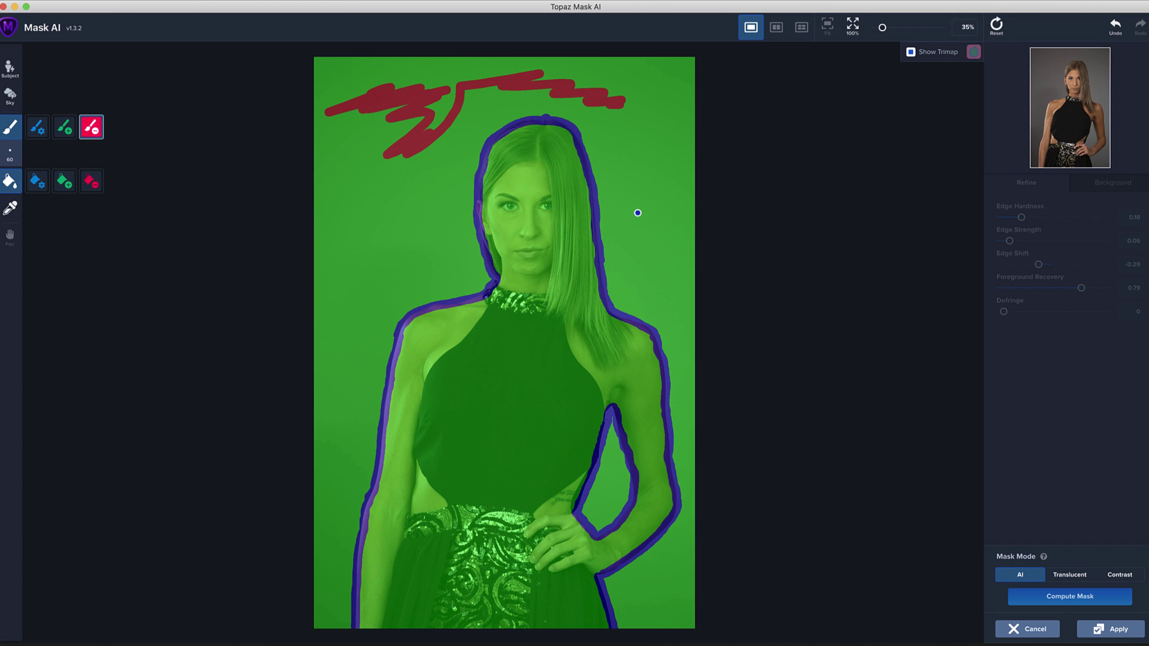
left_click_drag(386, 187, 385, 185)
Step: Fill the background and the gap inside the bent arm with the CUT fill, and compute the mask in AI mode
left_click(91, 183)
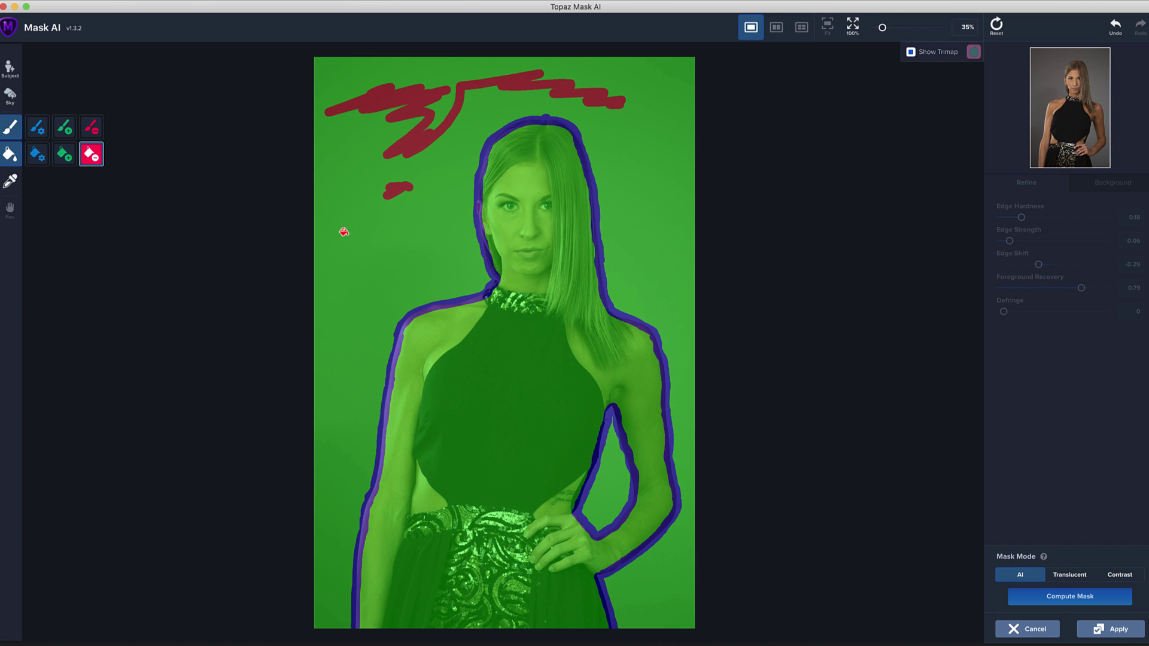
left_click(339, 237)
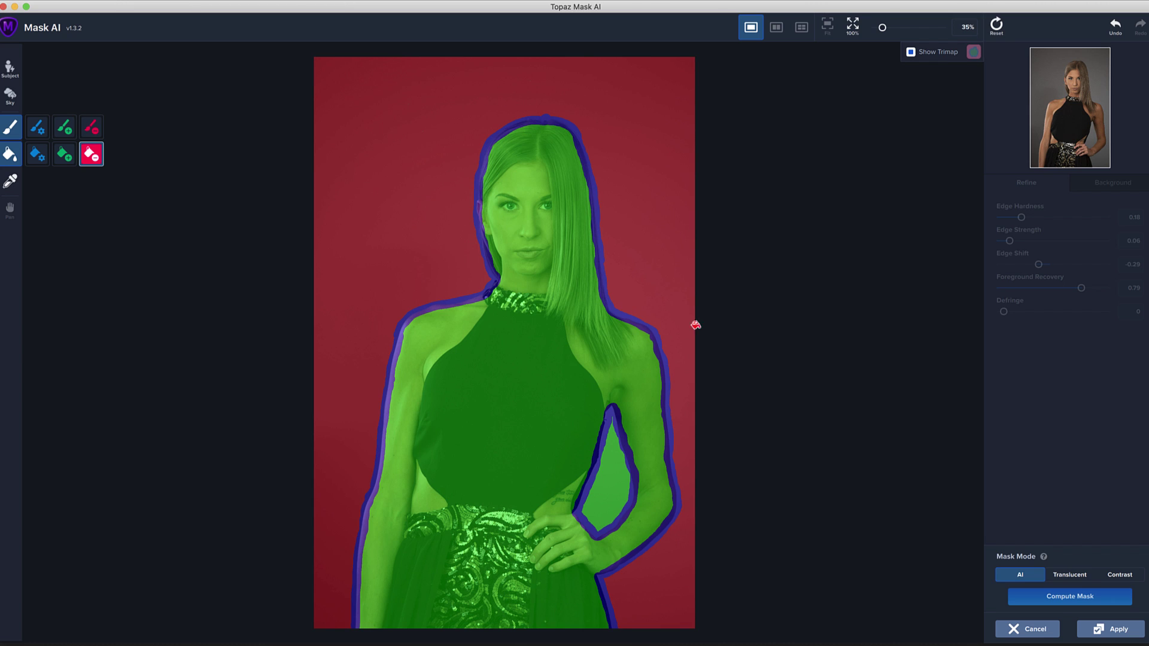
left_click(602, 488)
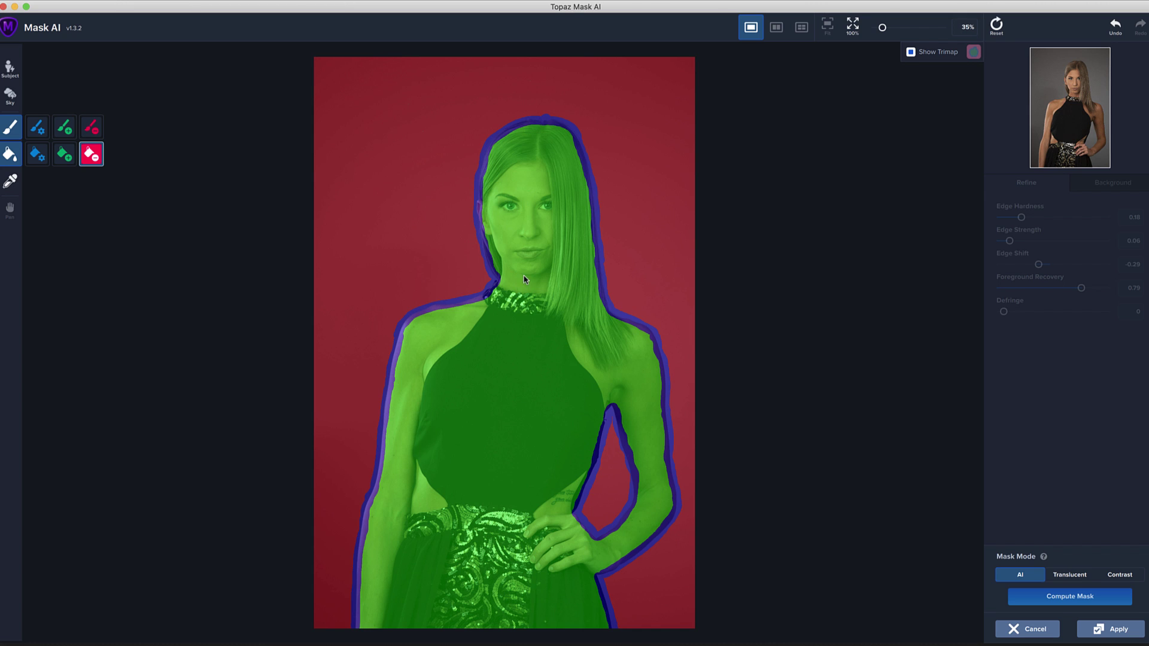
left_click(1065, 598)
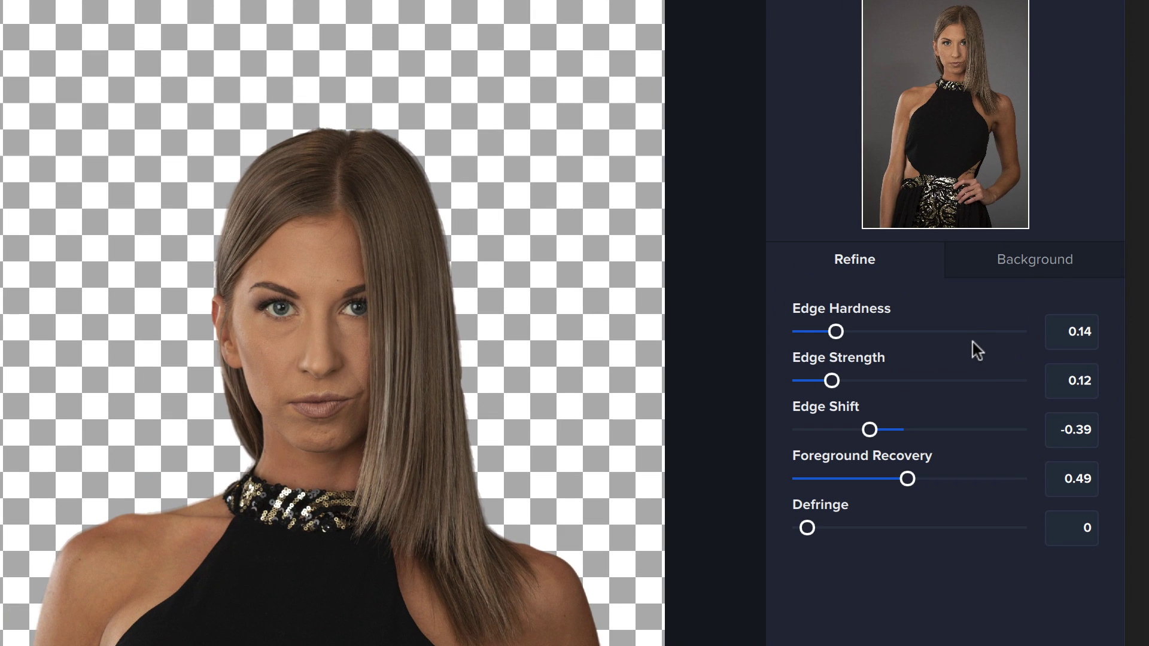
Step: Replace the background with a solid color, using the first saved green swatch
left_click(1031, 264)
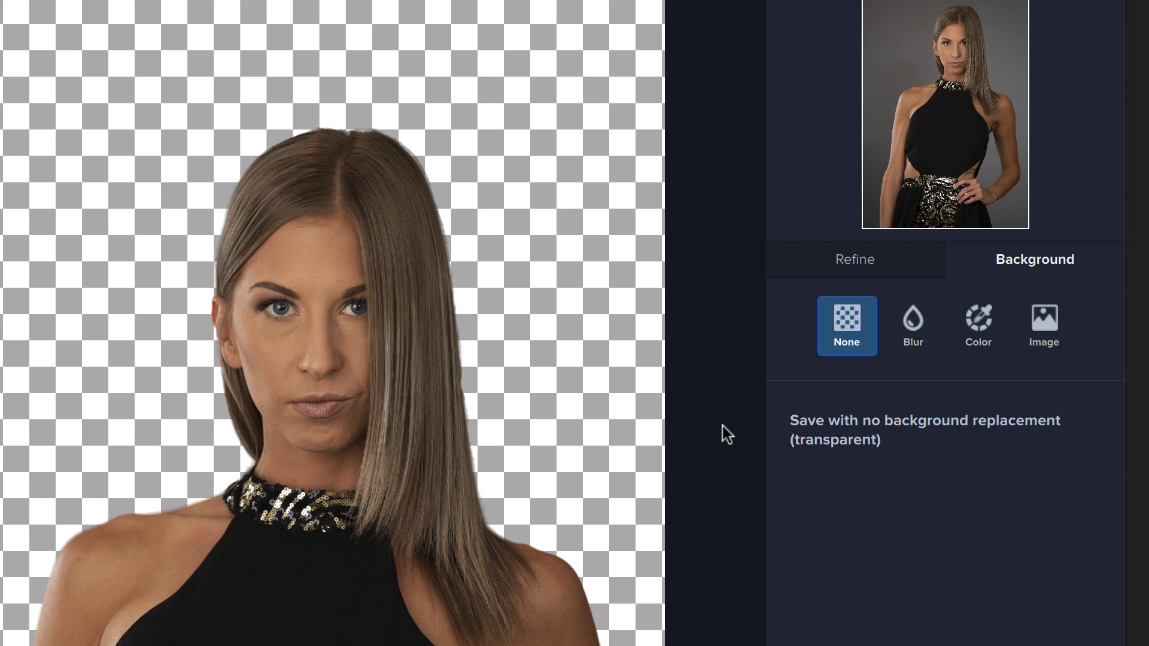
left_click(980, 331)
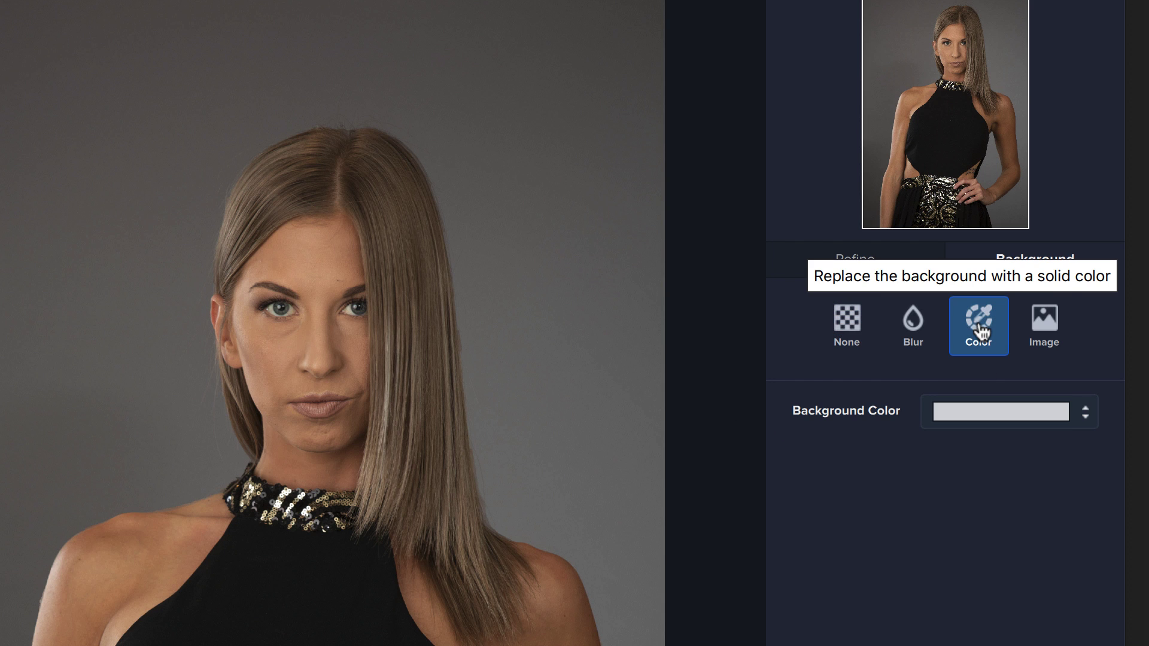
left_click(965, 412)
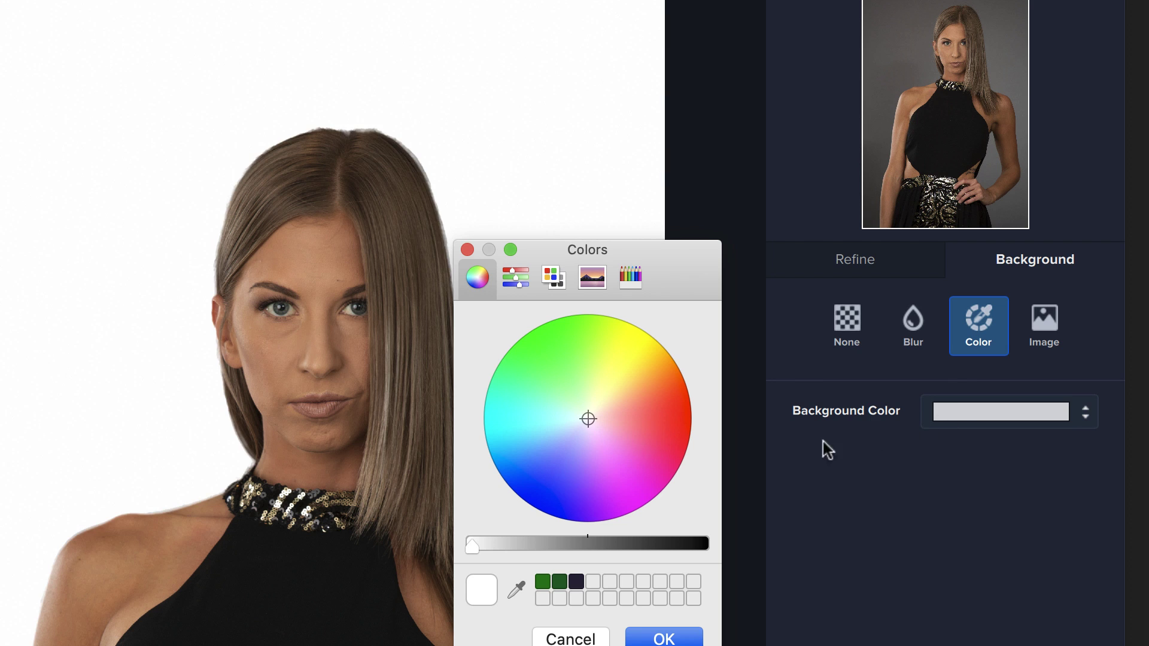
left_click(543, 581)
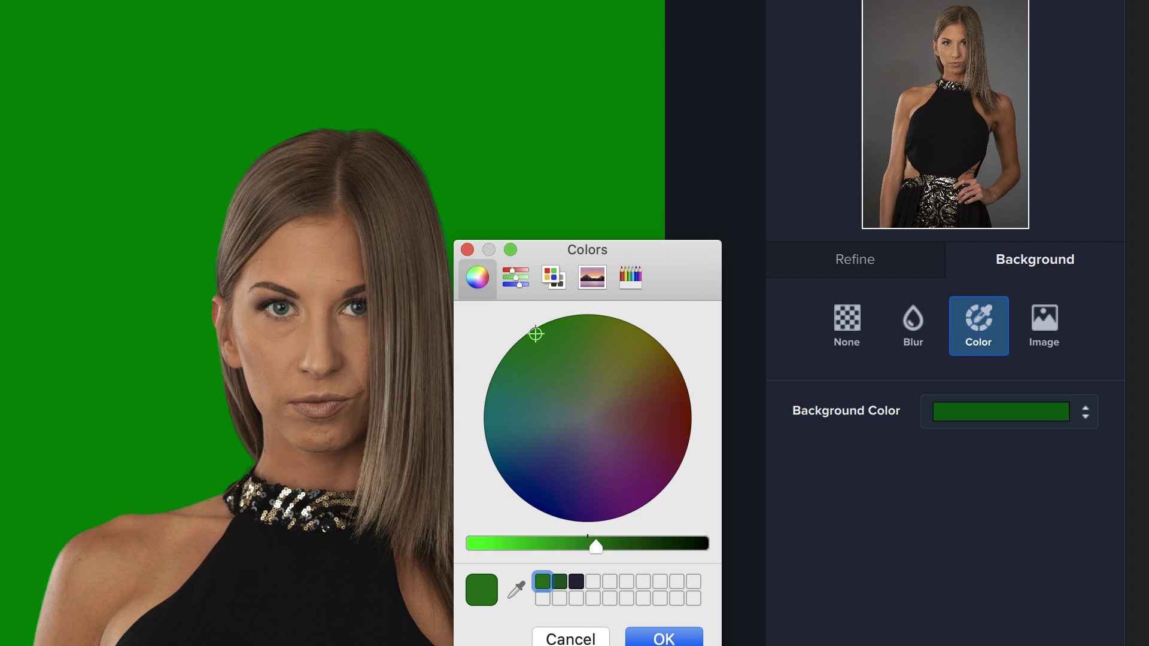
left_click(662, 640)
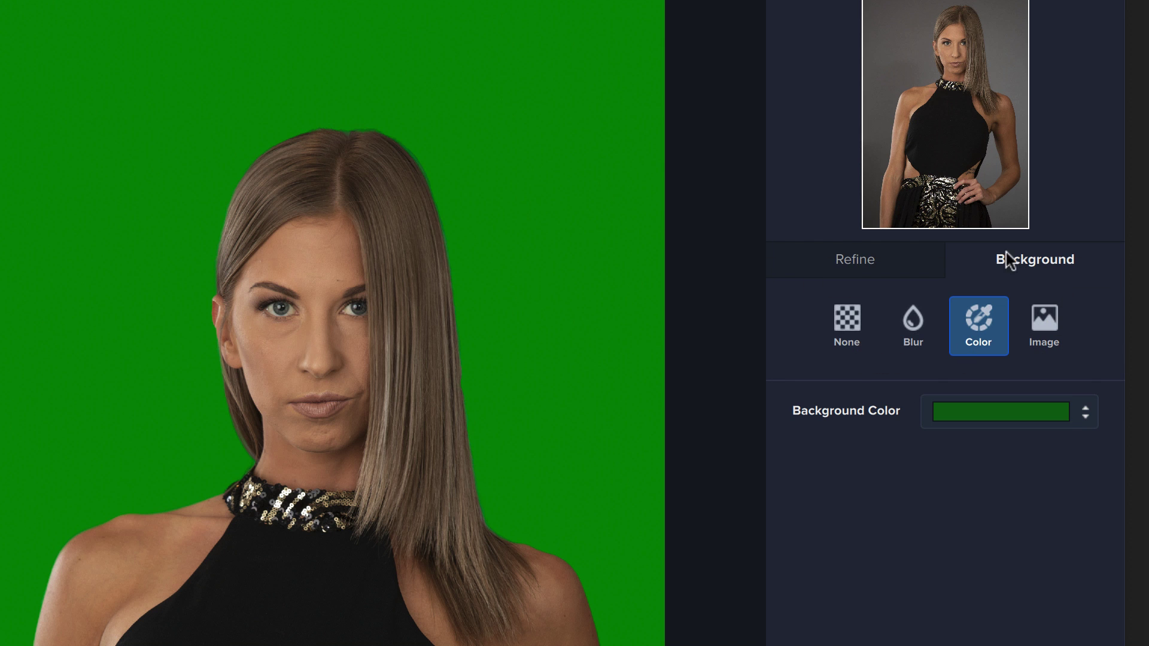
Step: Bring up the Refine settings and touch up the outline beside the woman's long hair with the MASK brush
left_click(854, 262)
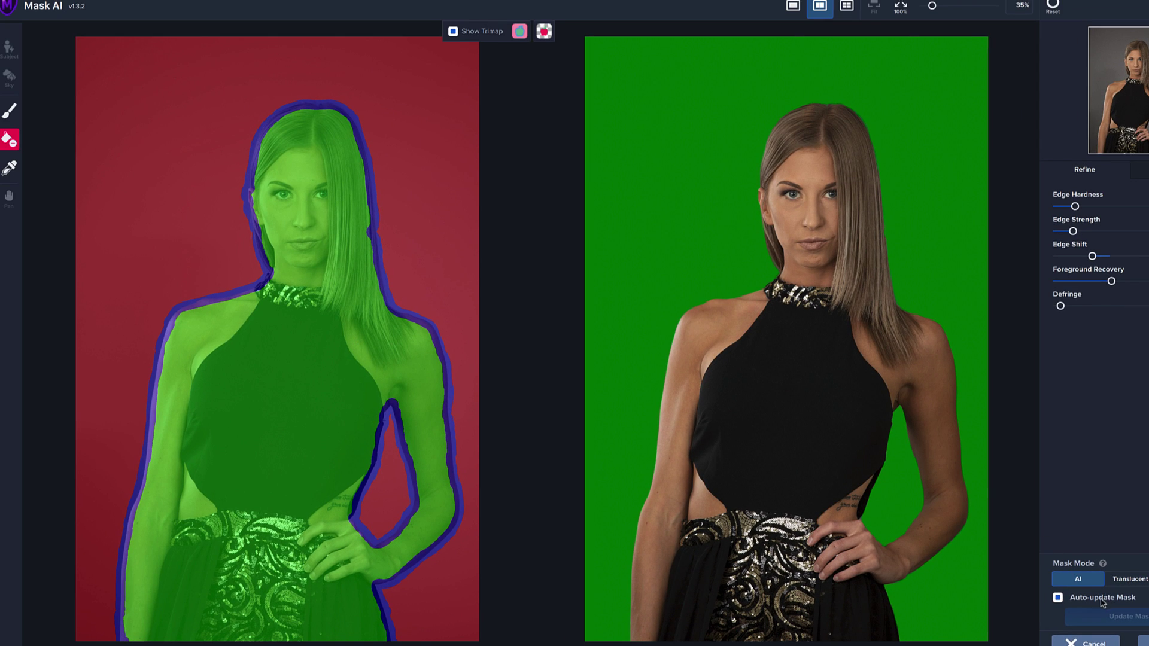
left_click(8, 112)
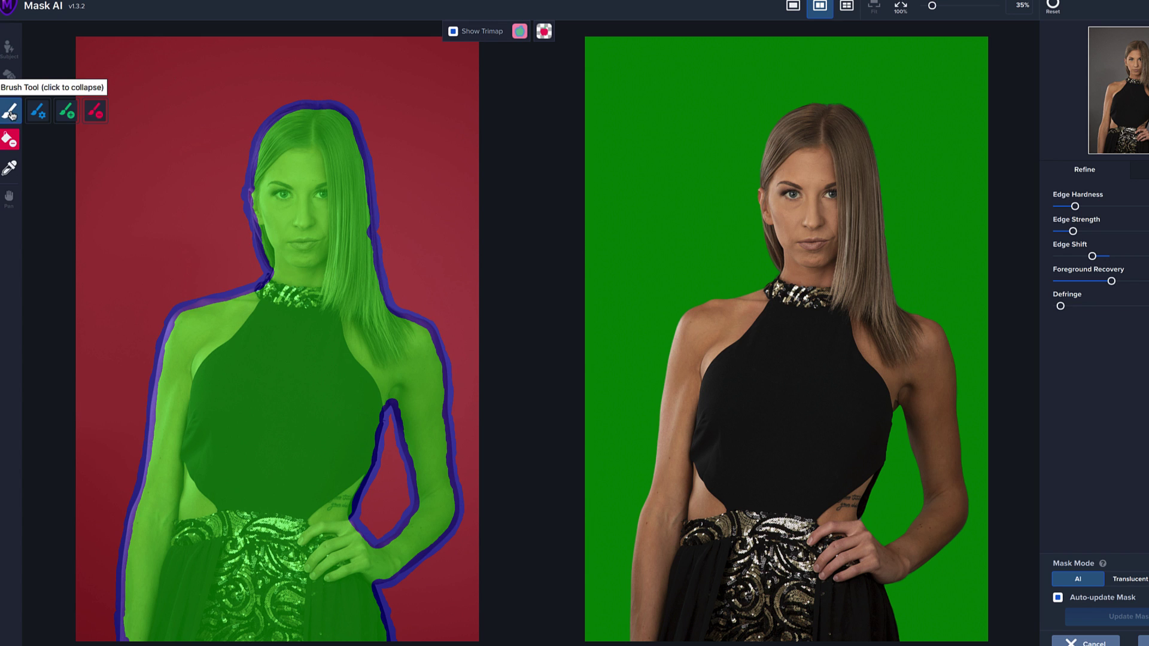
left_click(38, 112)
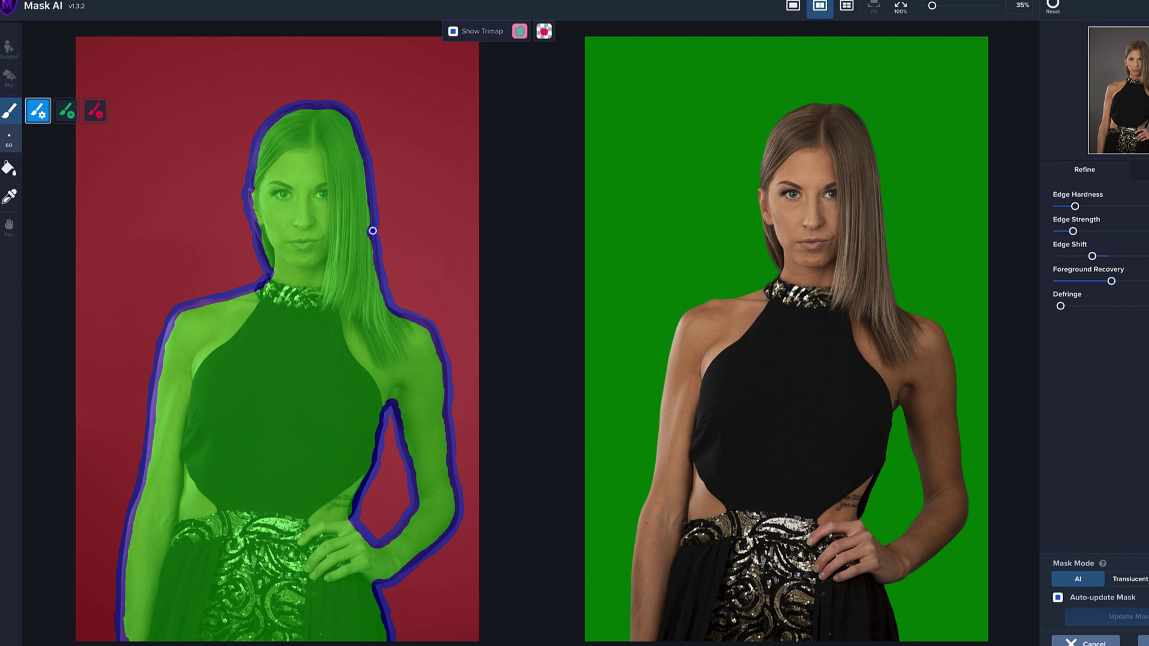
left_click(372, 230)
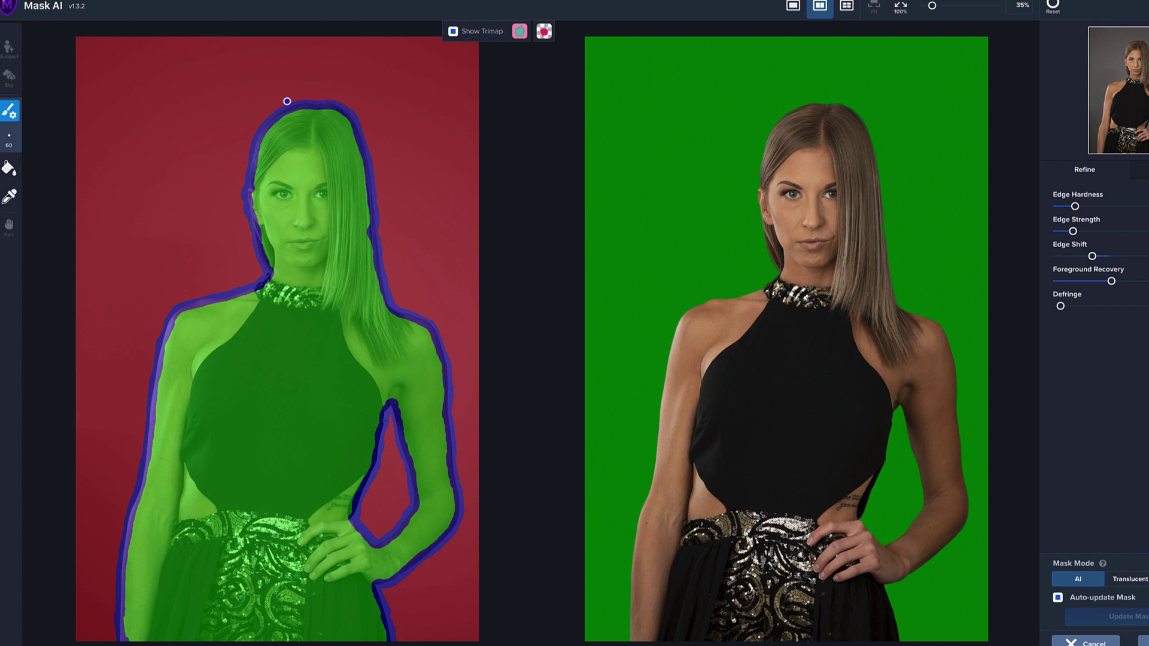
Step: Dab the KEEP brush on the inner edges of the outline at both sides of the face and hair
left_click(9, 111)
left_click(68, 113)
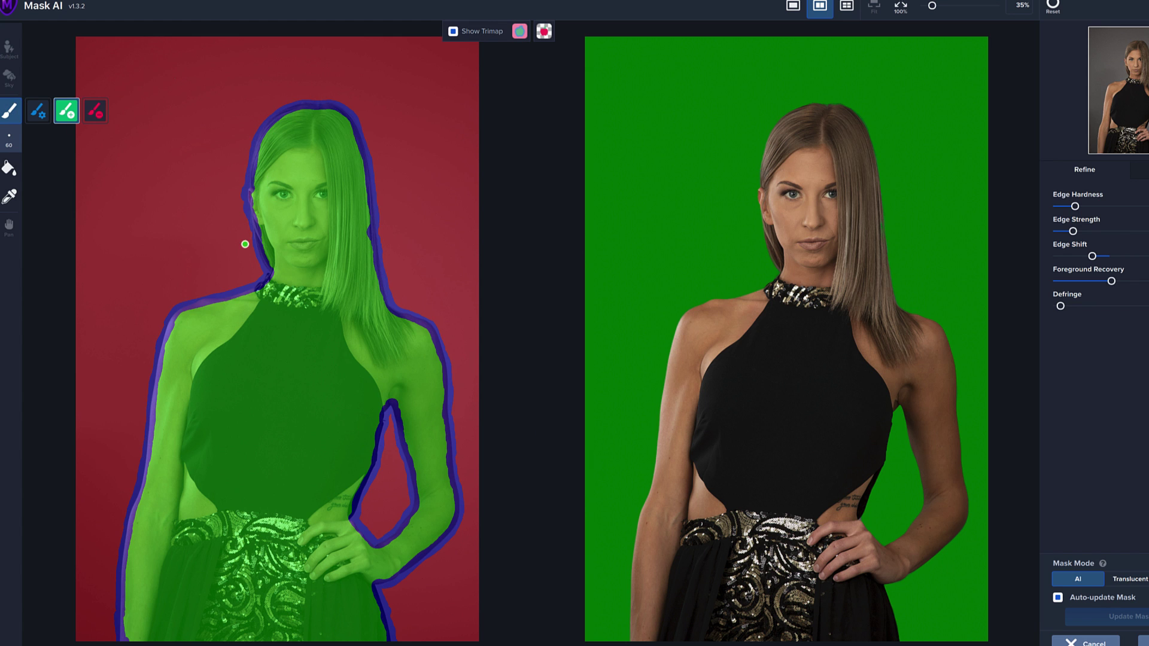
left_click(263, 225)
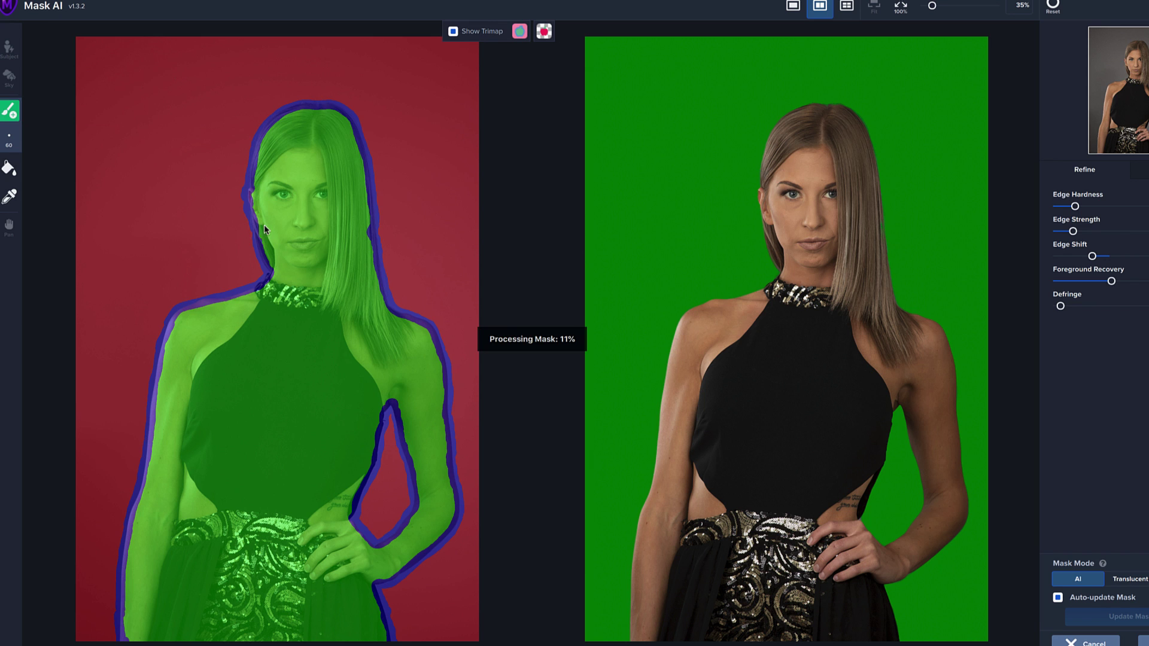
left_click(368, 236)
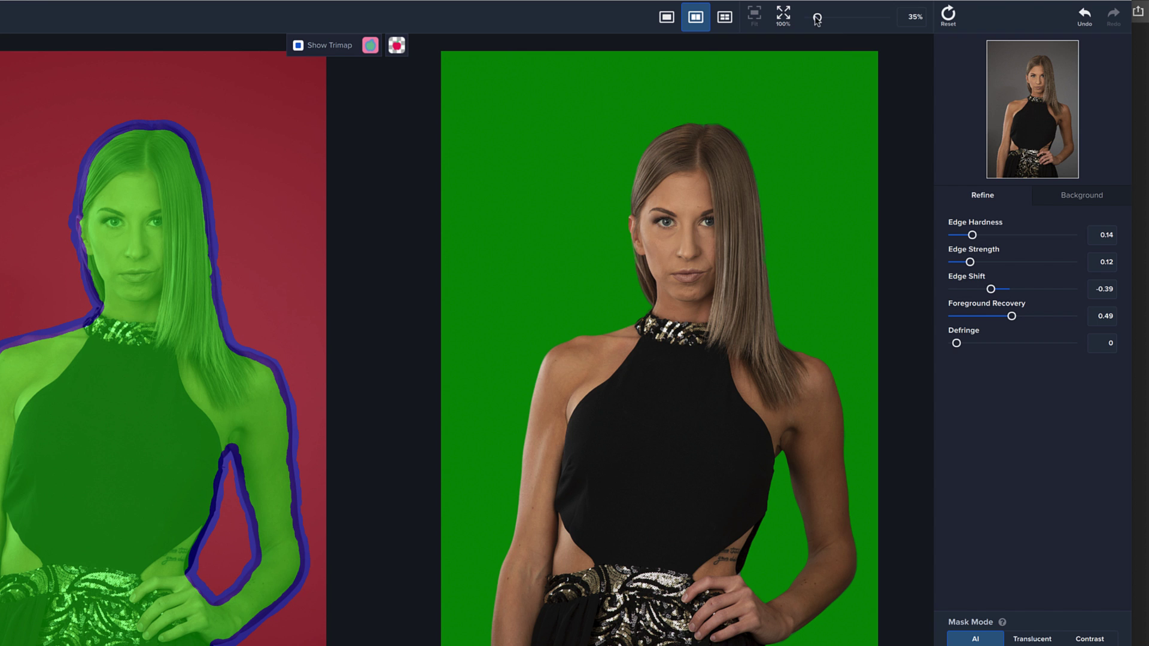
Step: At 71% zoom, paint with the KEEP brush along the inner edge of the hair outline to narrow it from the inside
left_click_drag(820, 21, 825, 23)
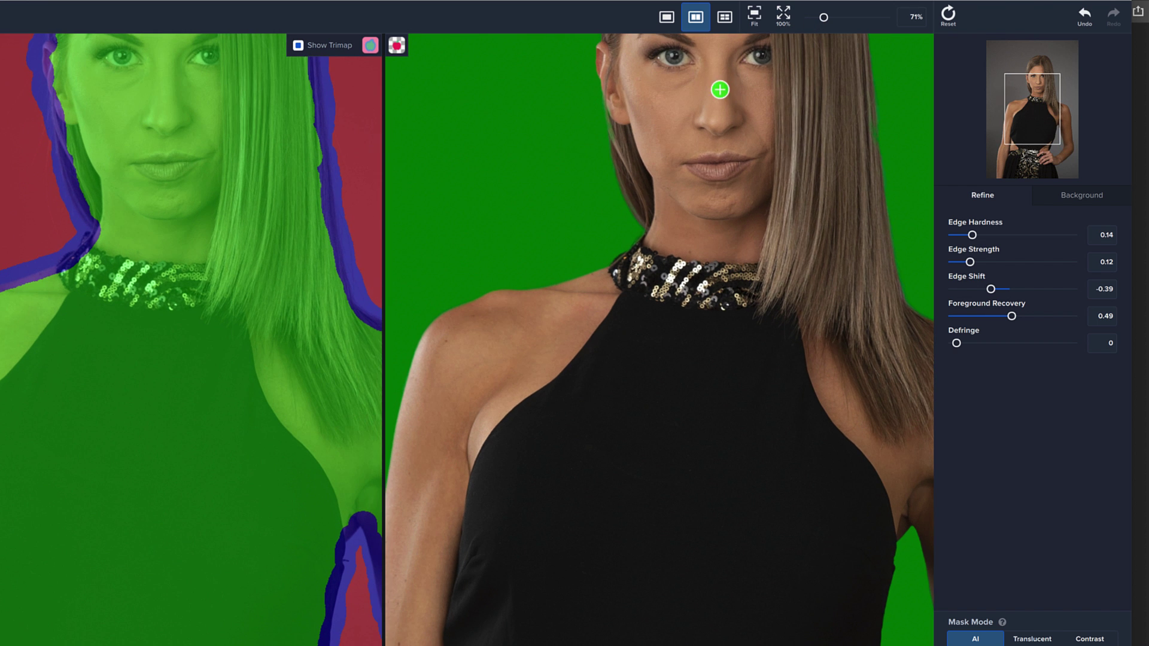
left_click_drag(646, 449, 628, 487)
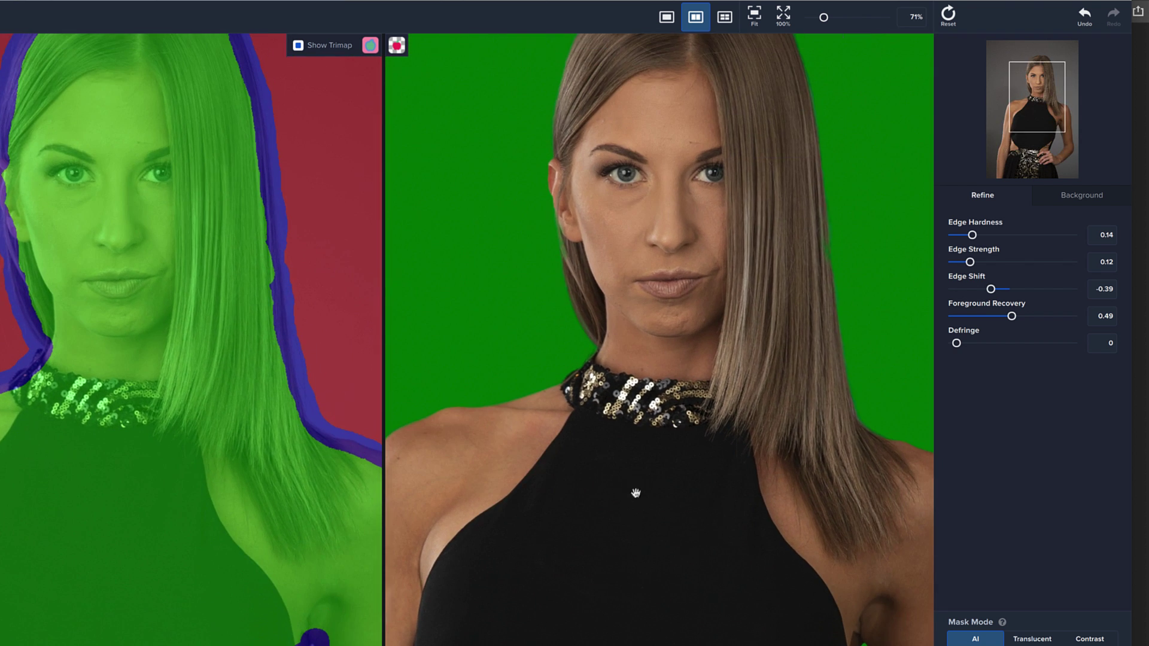
left_click_drag(644, 351, 526, 333)
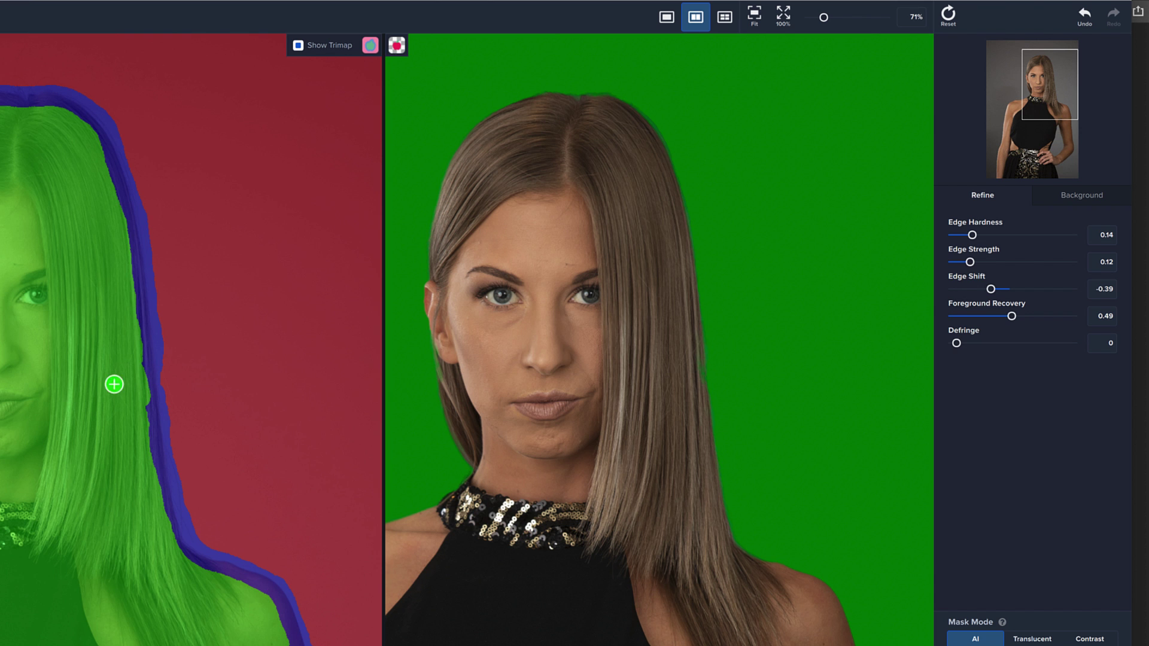
left_click_drag(92, 403, 143, 375)
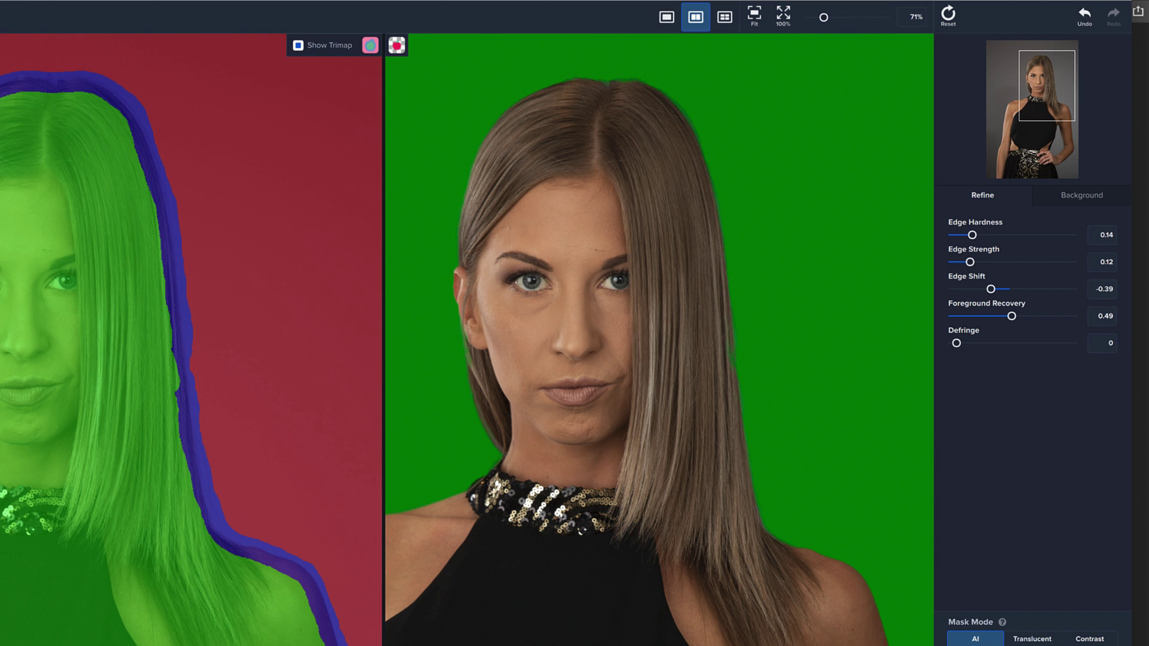
mouse_move(177, 339)
left_mouse_down()
mouse_move(181, 394)
mouse_move(173, 307)
mouse_move(181, 400)
left_mouse_up()
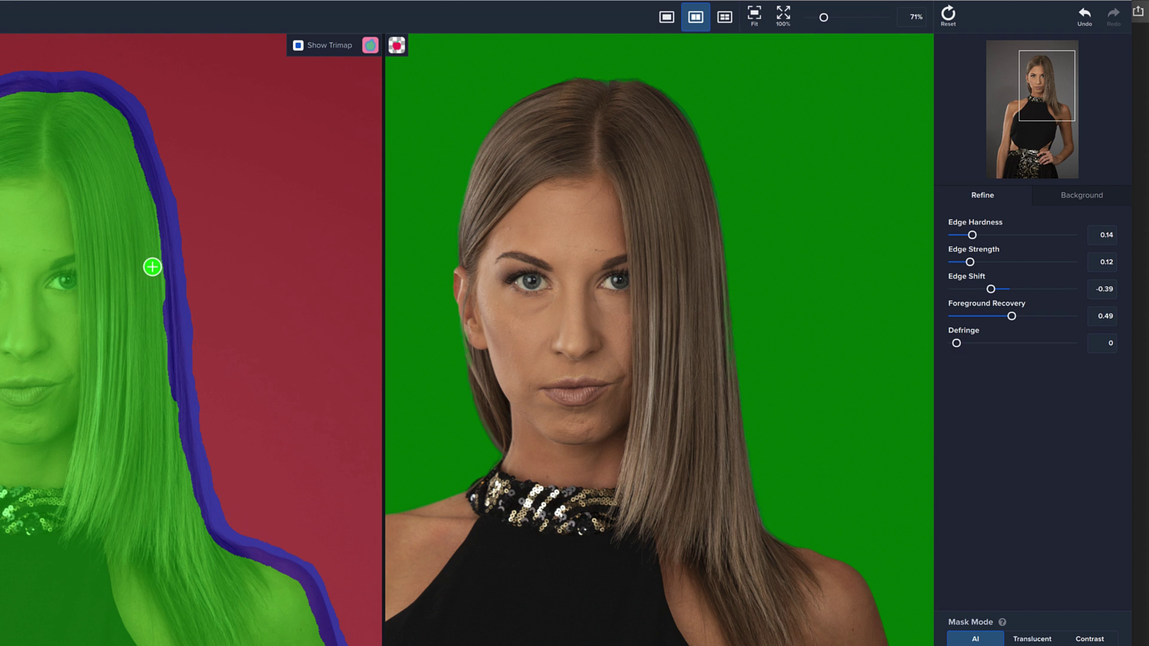
left_click_drag(155, 268, 171, 462)
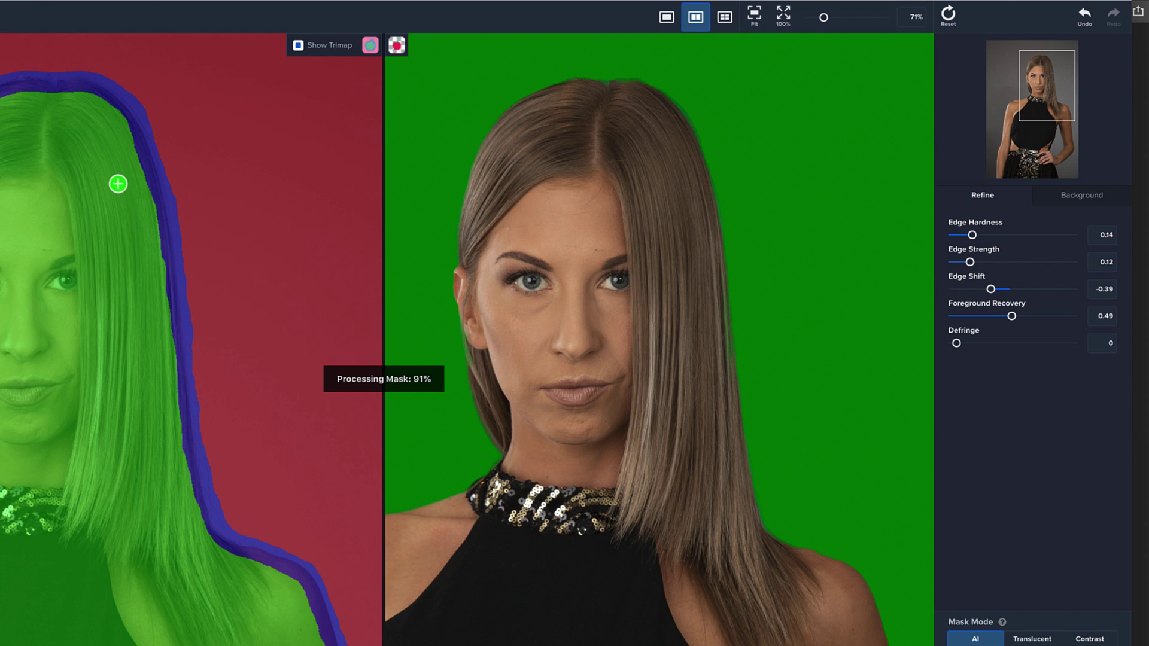
mouse_move(138, 169)
left_mouse_down()
mouse_move(158, 228)
mouse_move(167, 345)
mouse_move(156, 295)
left_mouse_up()
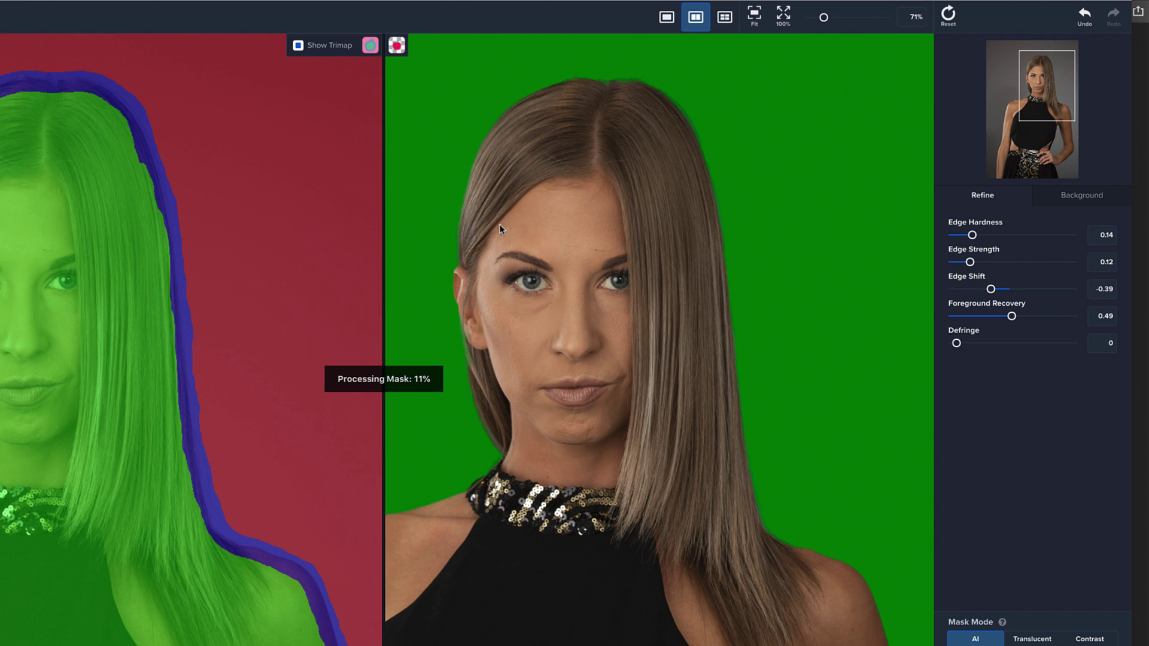
left_click_drag(127, 140, 154, 225)
mouse_move(102, 105)
left_mouse_down()
mouse_move(6, 97)
mouse_move(0, 157)
left_mouse_up()
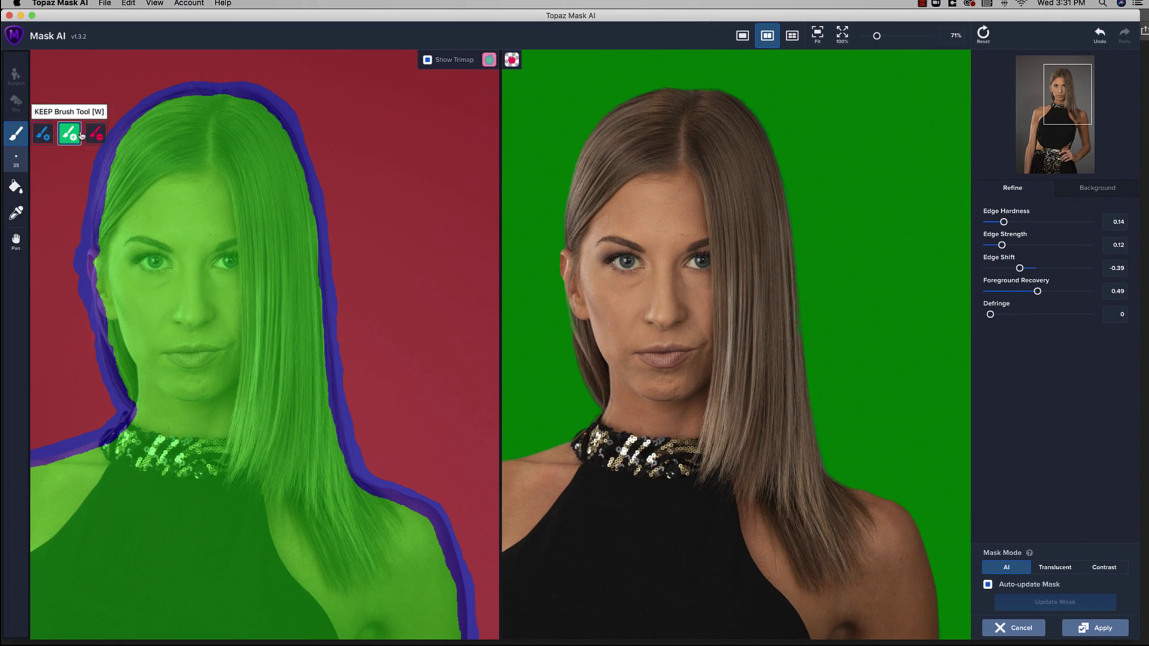
Step: Trim the outer edge of the outline above the top of the head with the CUT brush
left_click(96, 134)
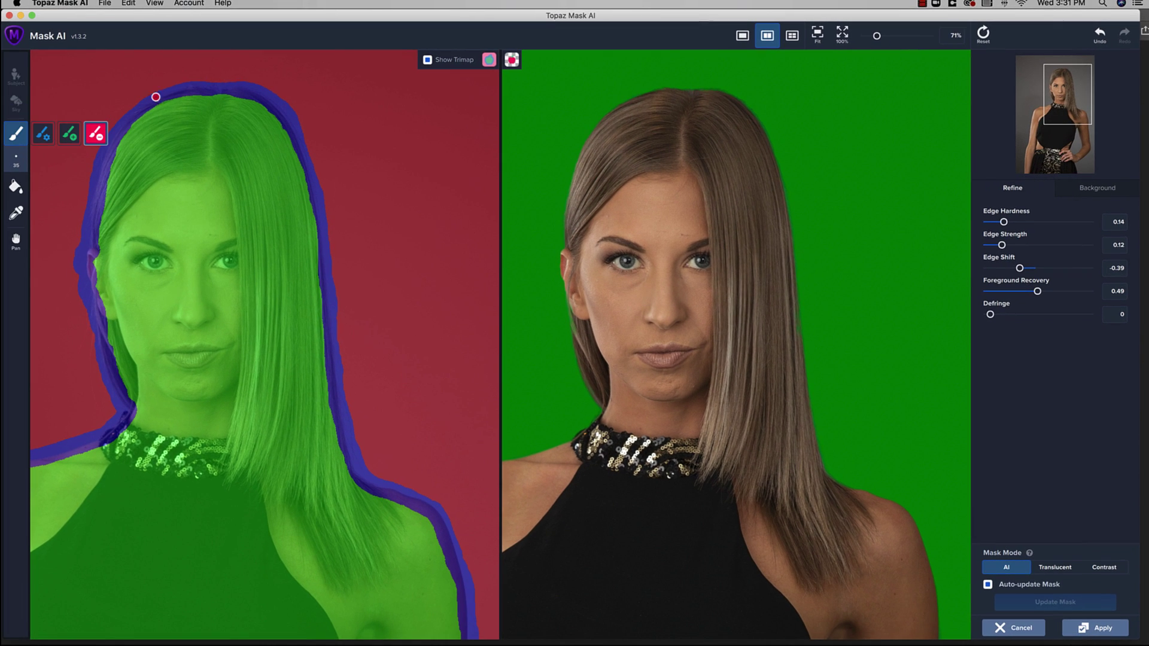
left_click_drag(193, 74, 303, 100)
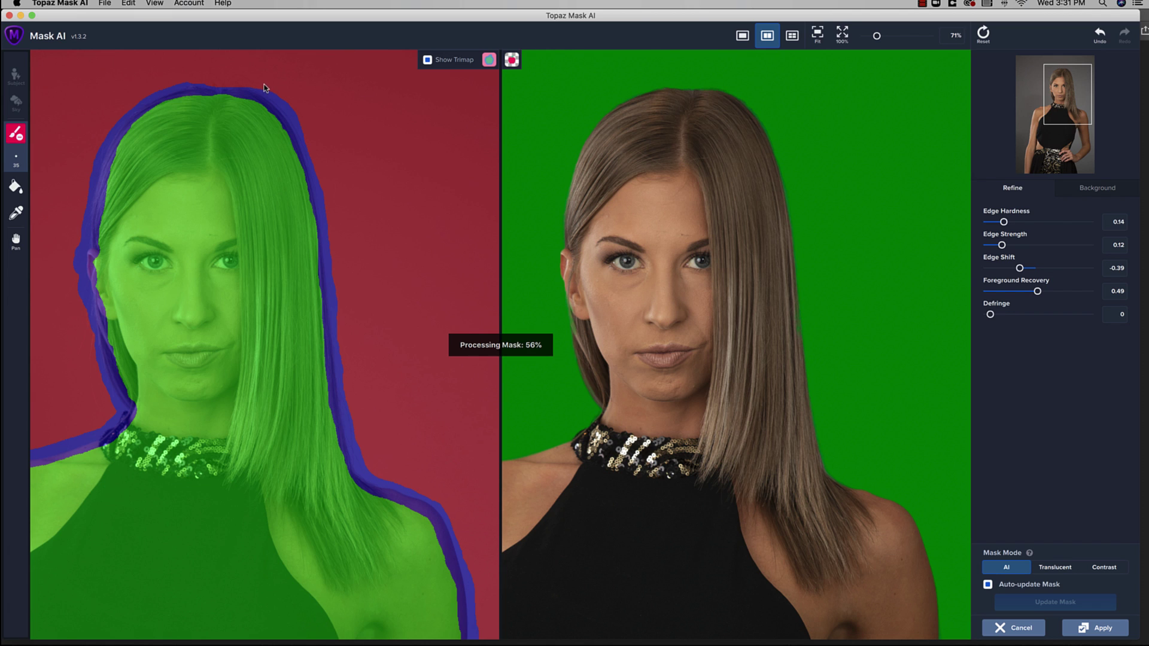
left_click_drag(261, 84, 307, 123)
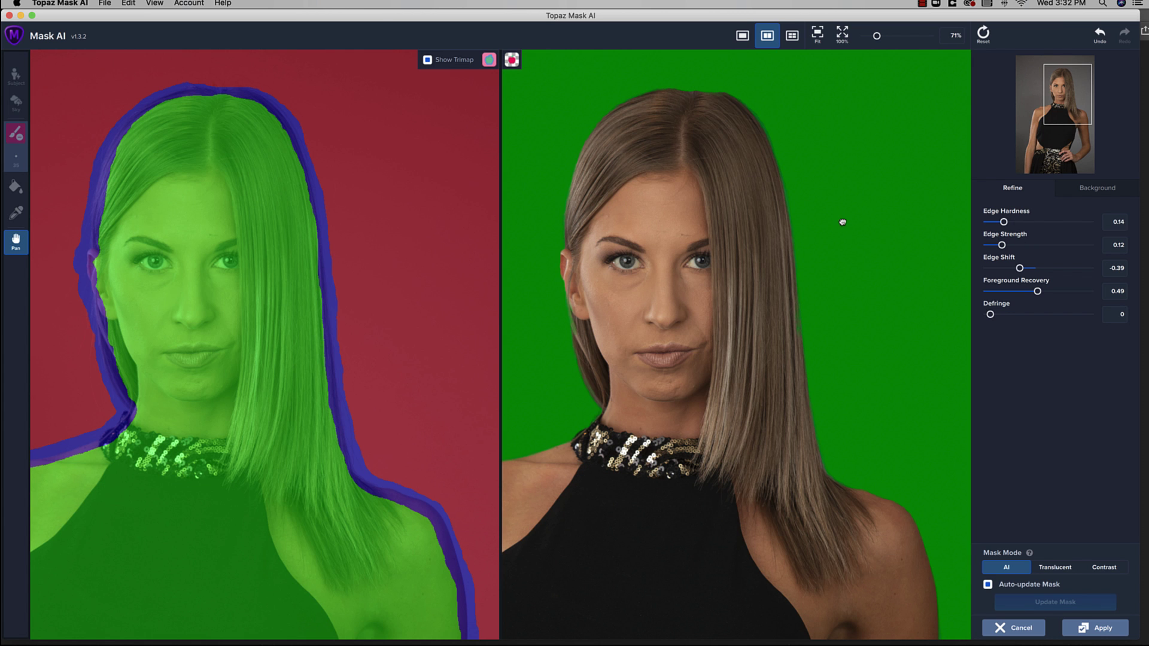
Step: Compare Edge Hardness at 1.00 and 0.00 on the hair edge, and settle on 0.24
left_click_drag(838, 217, 869, 249)
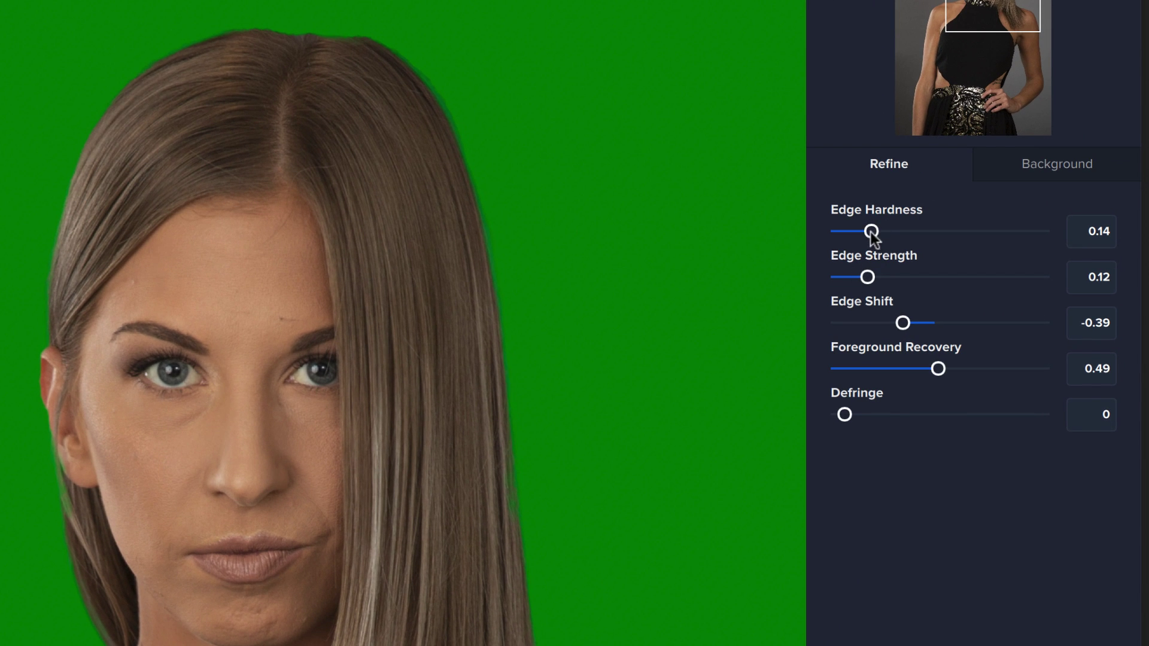
left_click_drag(874, 233, 1066, 228)
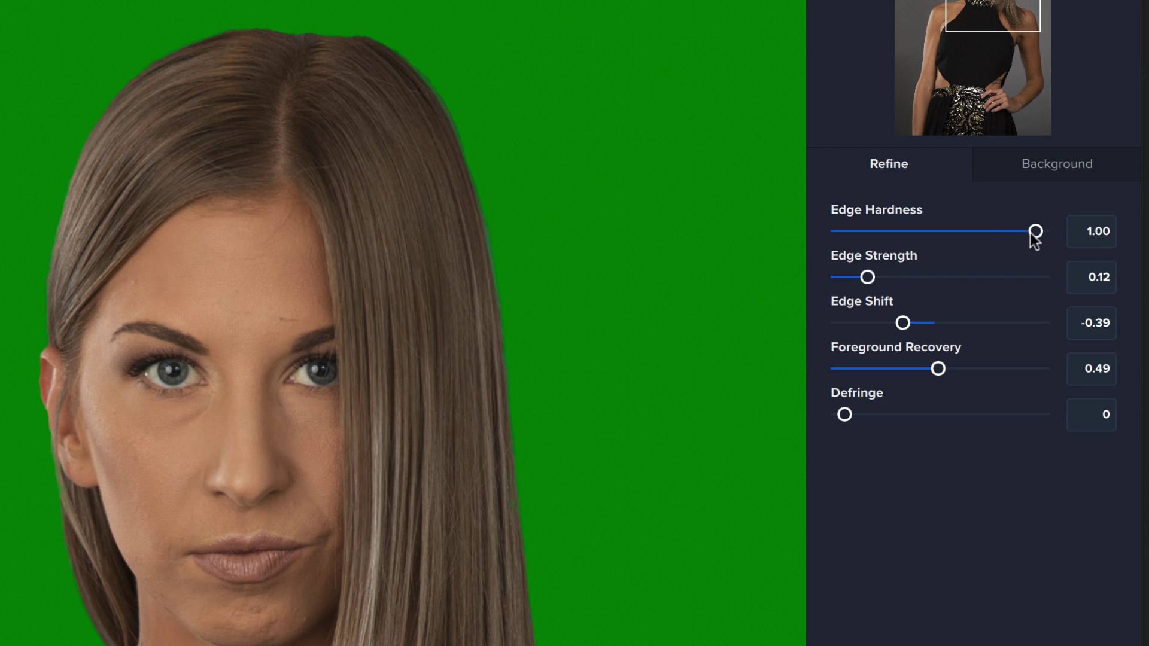
left_click_drag(1035, 231, 859, 235)
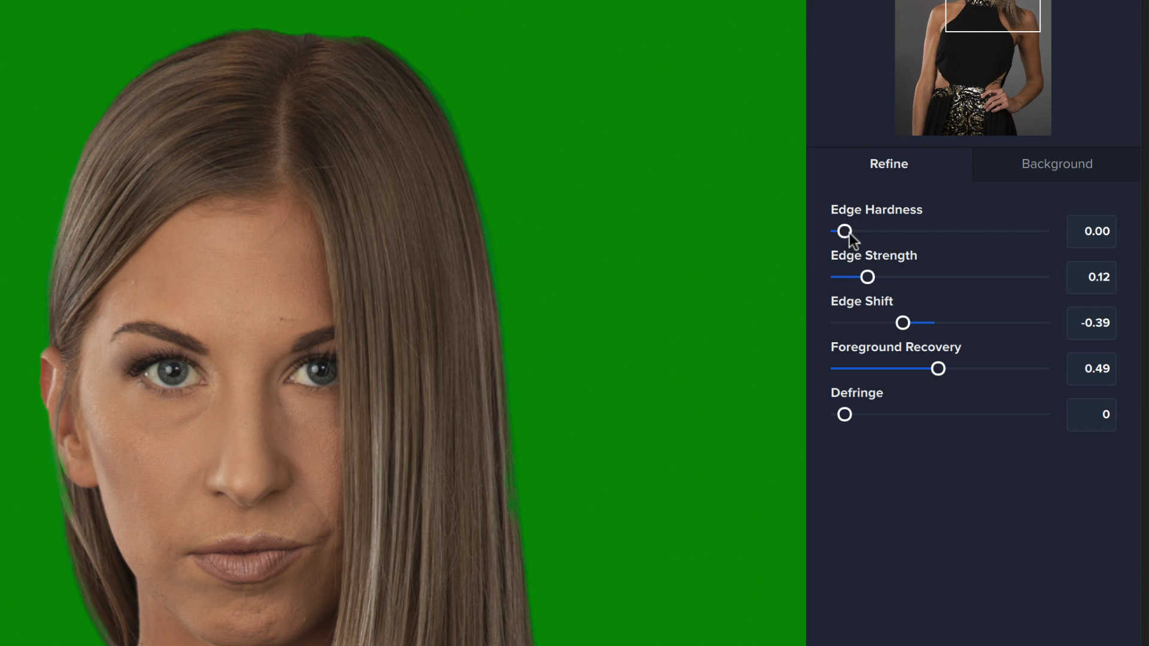
left_click_drag(844, 232, 887, 232)
Step: Try Edge Strength at 1.00 and 0.00, and settle on 0.24
left_click_drag(867, 277, 1043, 277)
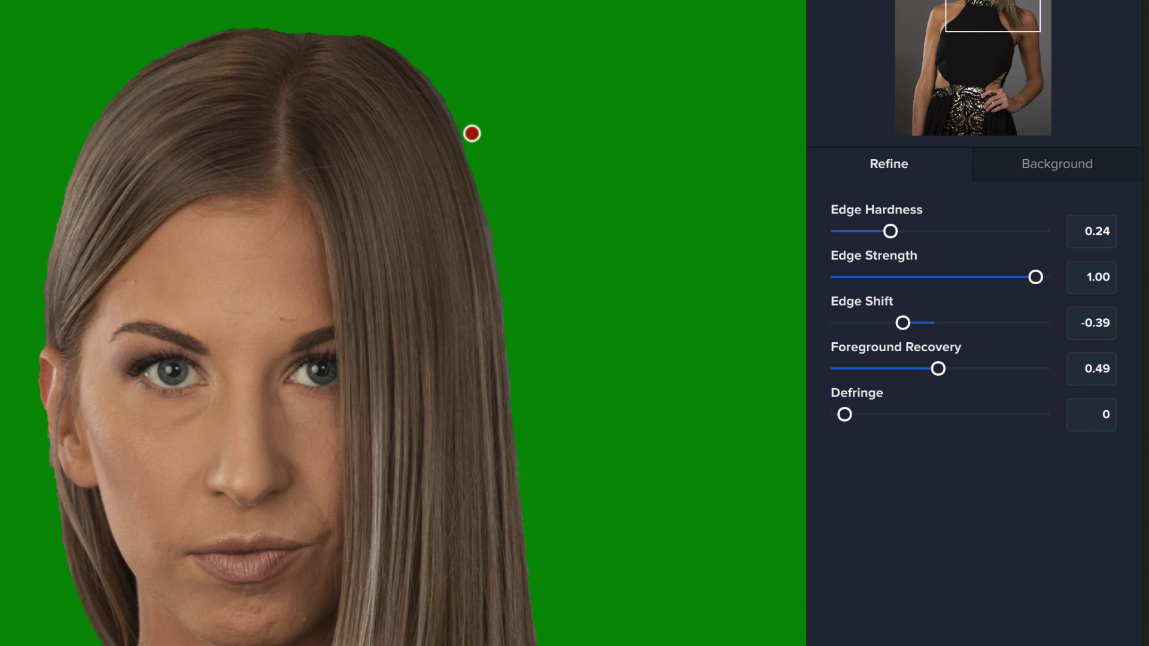
left_click_drag(1039, 280, 718, 282)
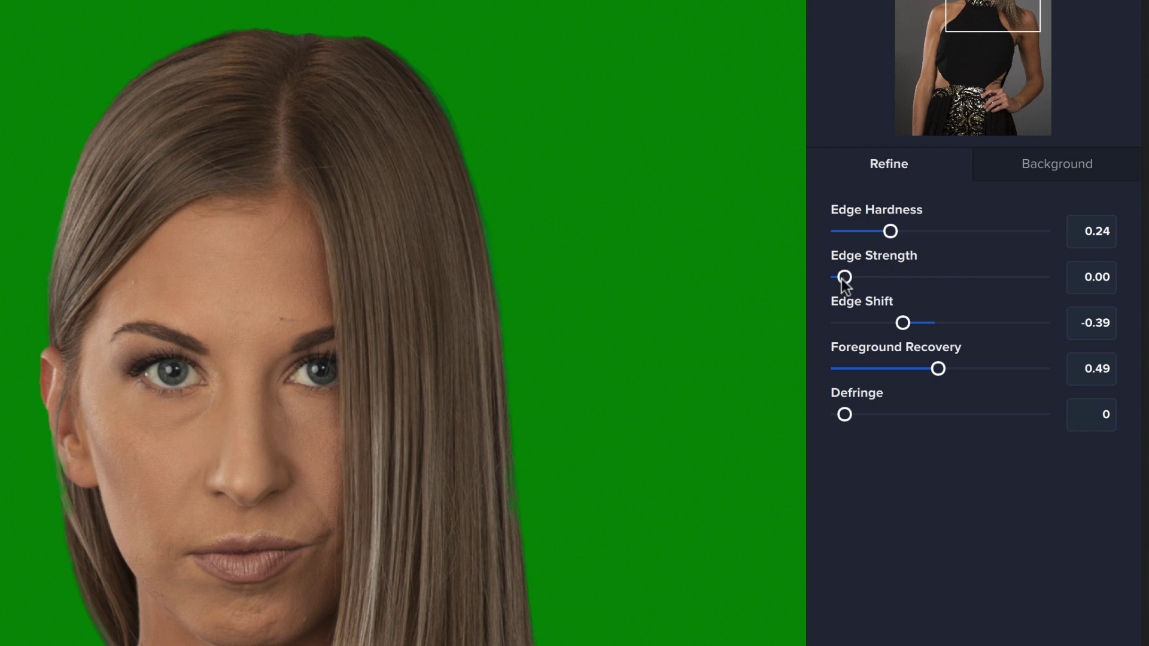
left_click_drag(844, 277, 892, 279)
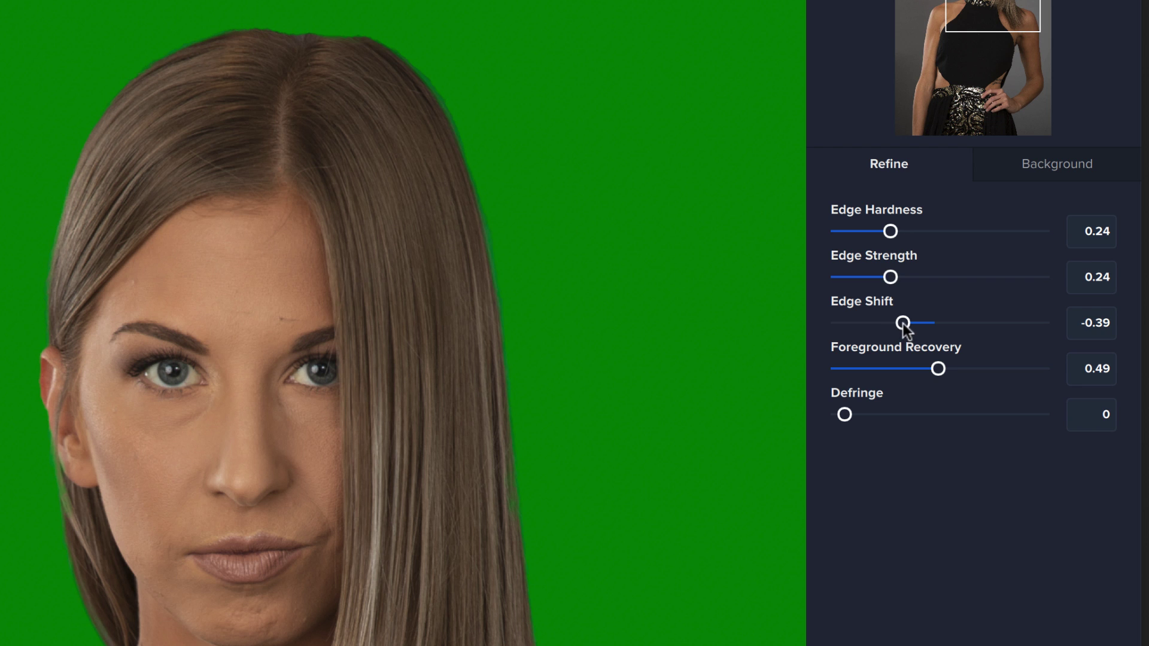
Step: Set Edge Shift to -0.42 and try out the Defringe adjustment
left_click_drag(903, 323, 899, 323)
mouse_move(844, 415)
left_mouse_down()
mouse_move(885, 414)
mouse_move(852, 415)
left_mouse_up()
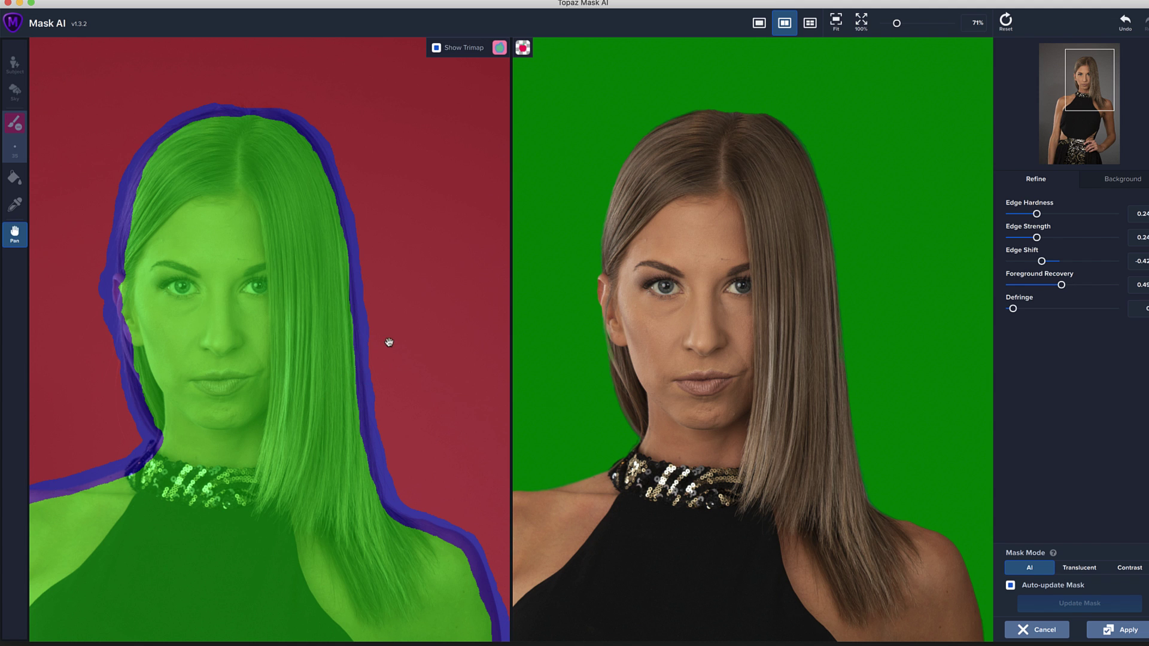
left_click_drag(387, 341, 513, 323)
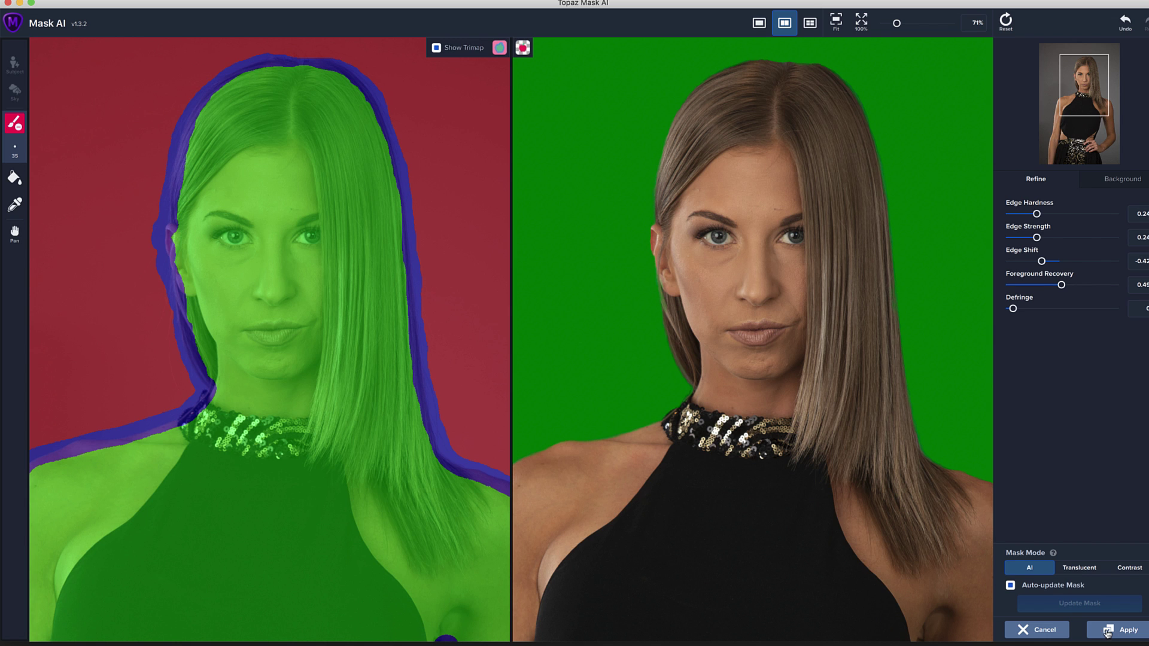
Step: Discard the hand-painted mask, rebuild the trimap with automatic subject detection, and compute the mask in AI mode
left_click(1035, 630)
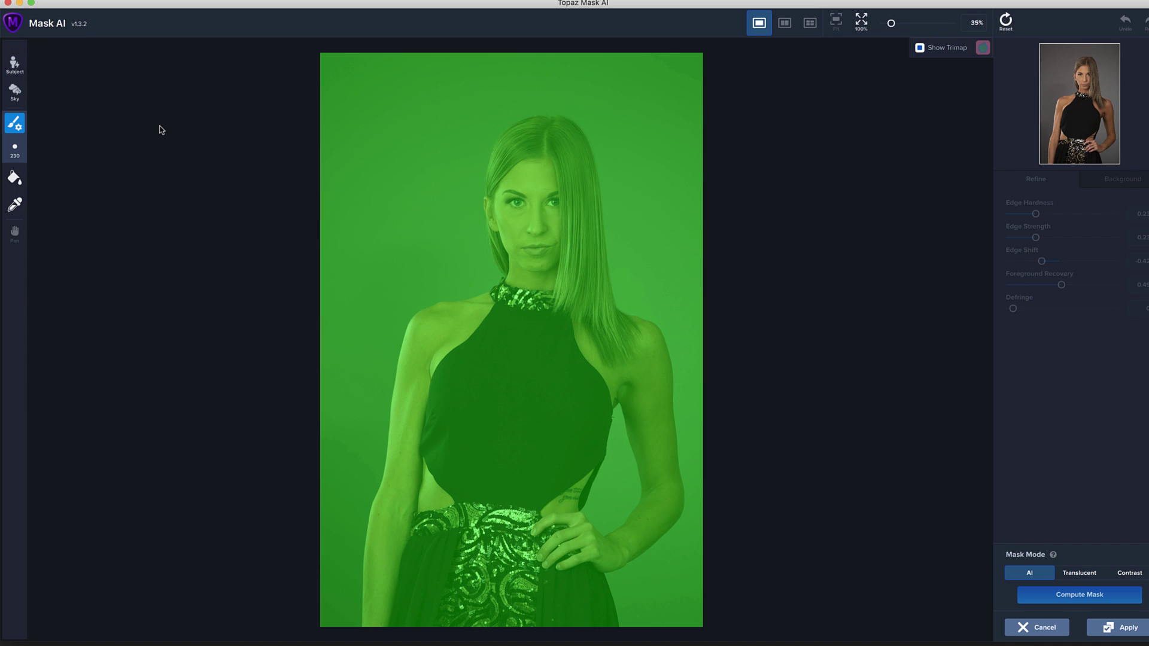
left_click(14, 65)
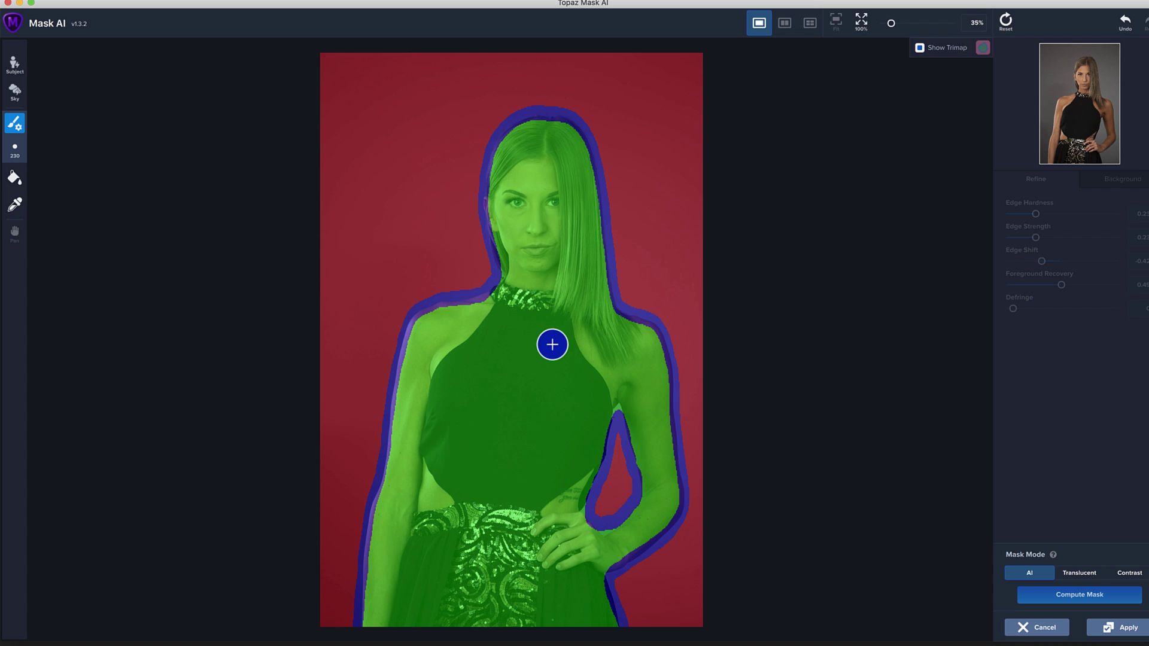
left_click_drag(891, 26, 895, 27)
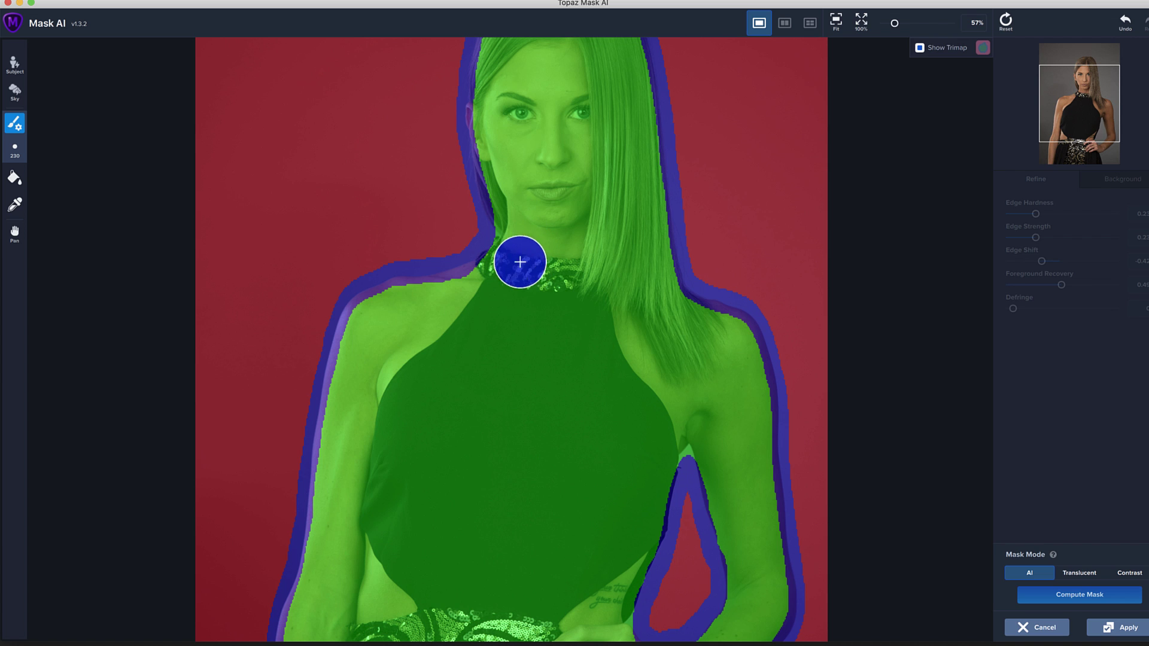
key("space")
left_click_drag(570, 330, 520, 169)
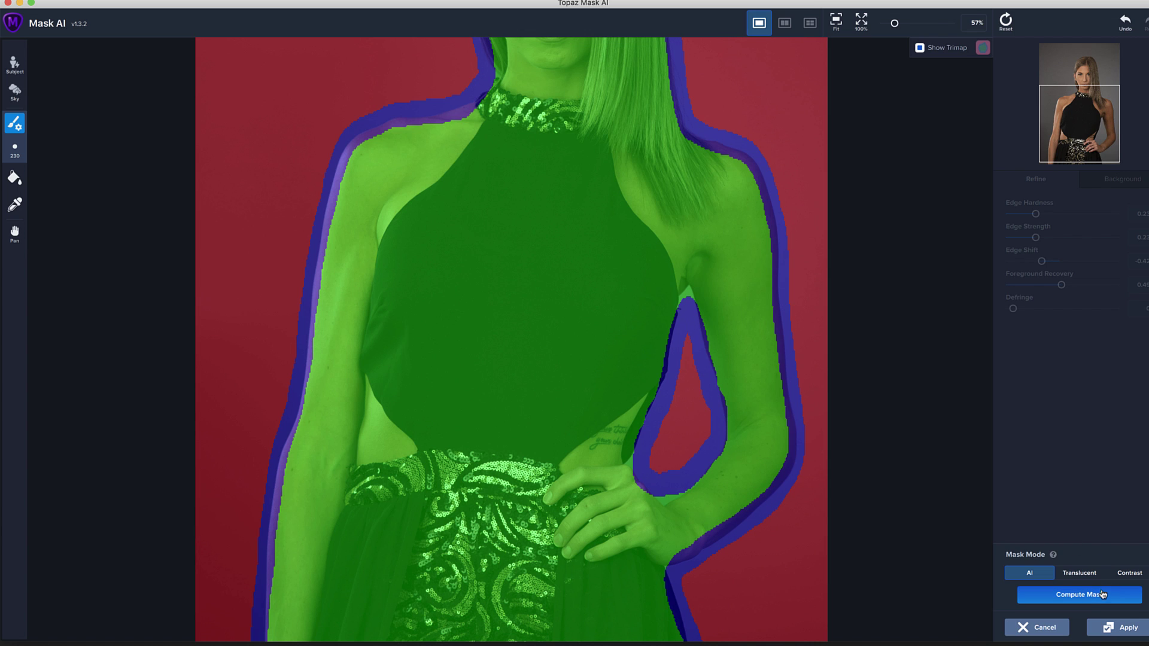
left_click(1085, 599)
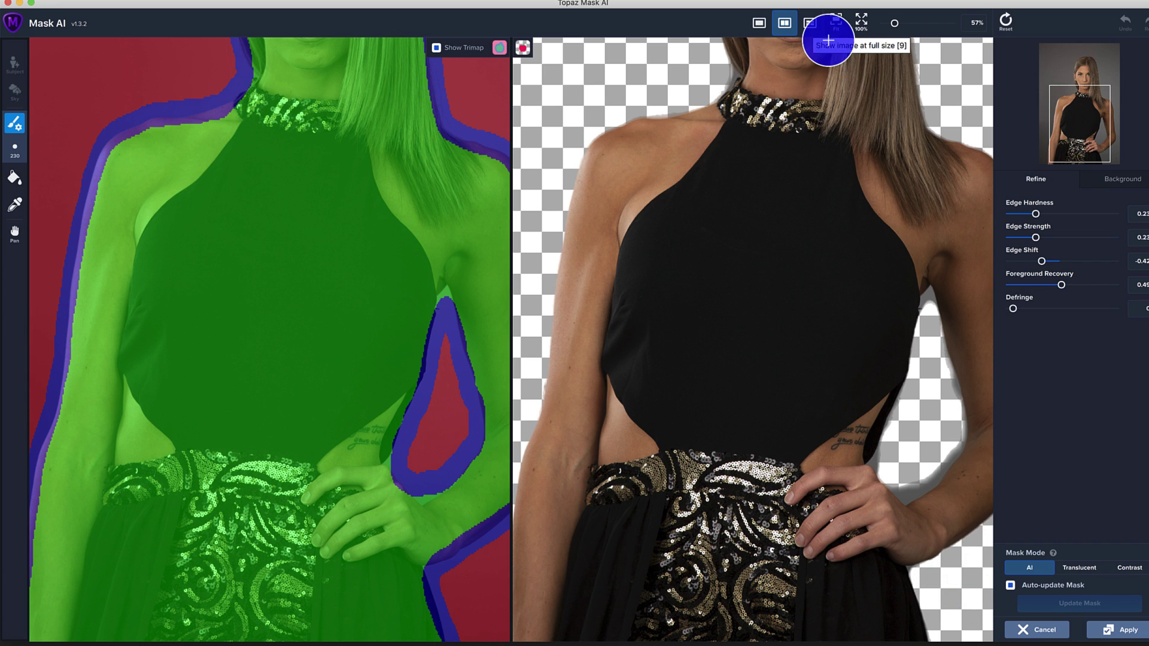
Step: Reset the whole image to MASK, rerun the automatic subject detection, and view the outline at 100%
left_click(1006, 23)
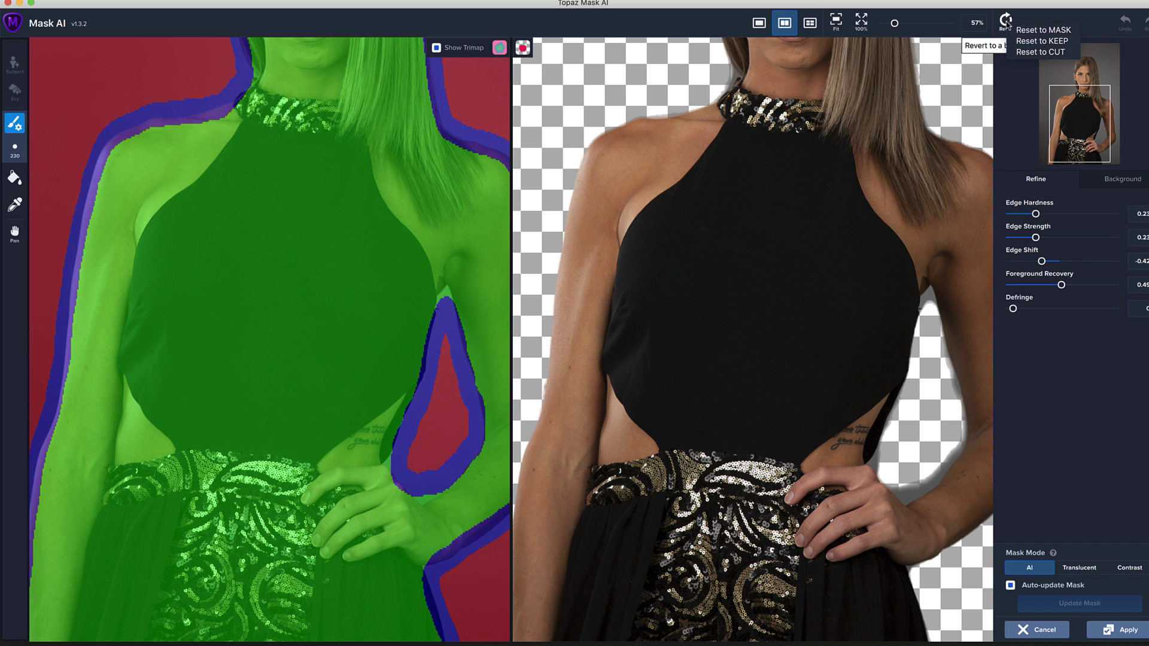
left_click(1043, 30)
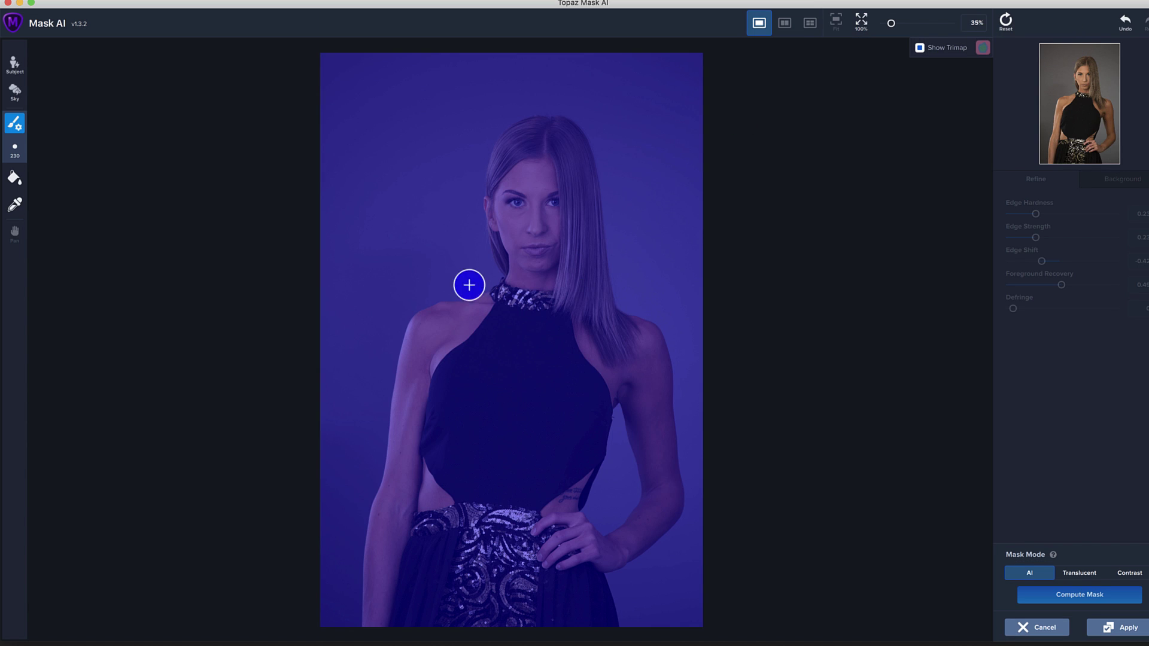
left_click(14, 63)
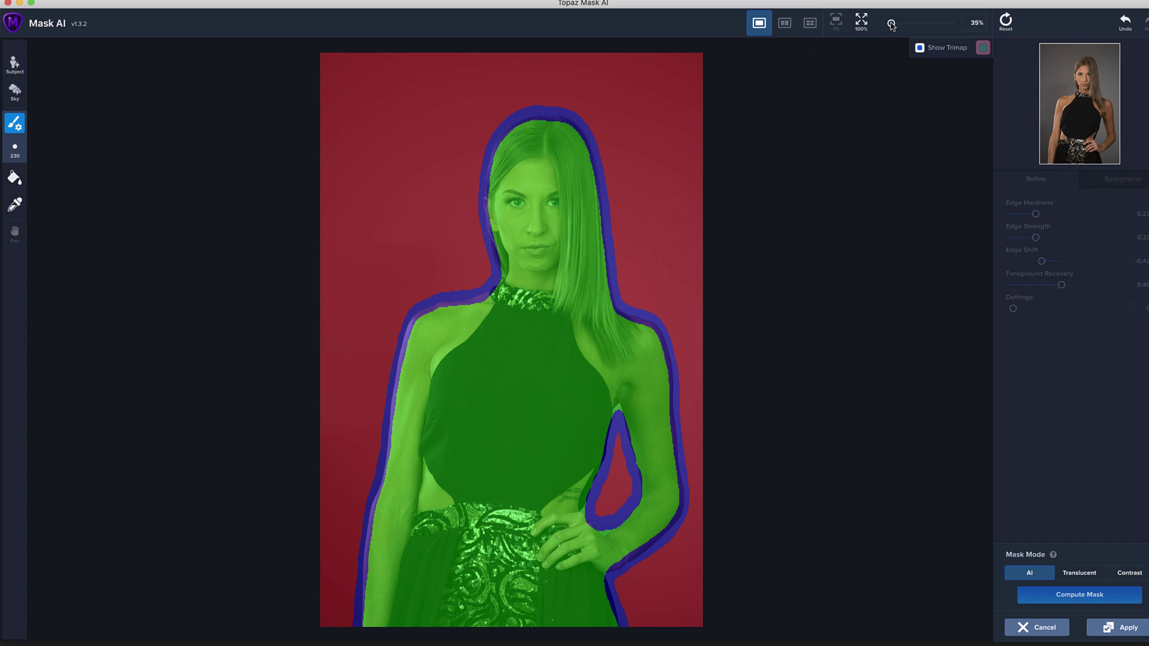
left_click_drag(891, 23, 901, 24)
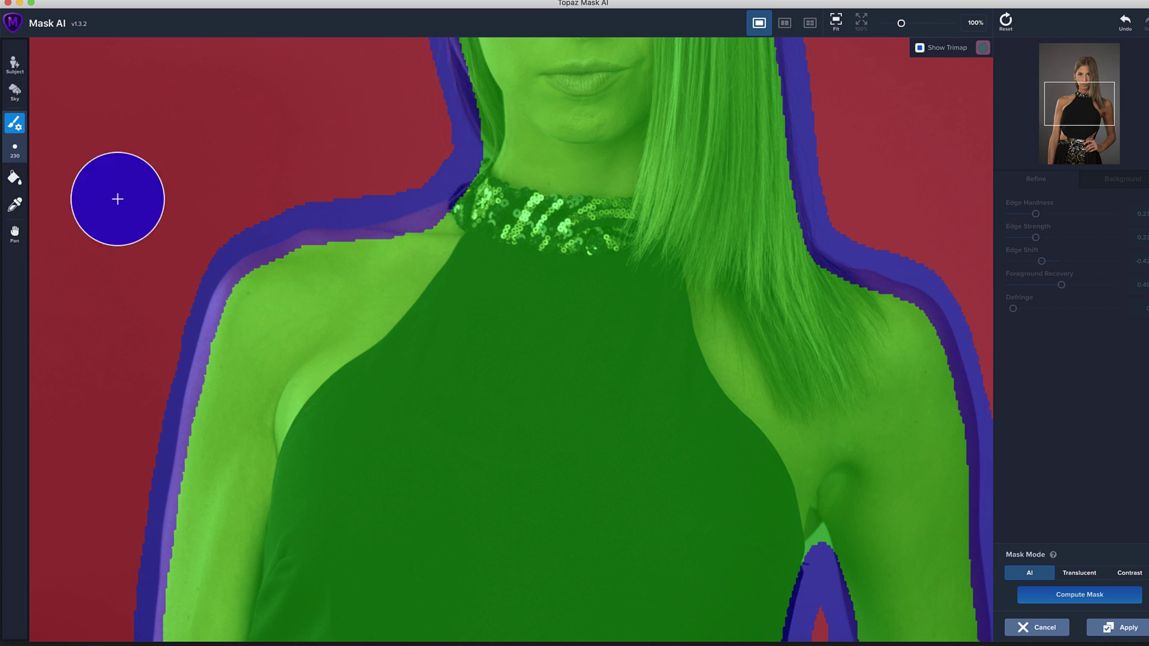
Step: Shrink the blue compute brush to 45 and extend the edge band over the upper tip of the gap between arm and waist
left_click(17, 127)
key("space")
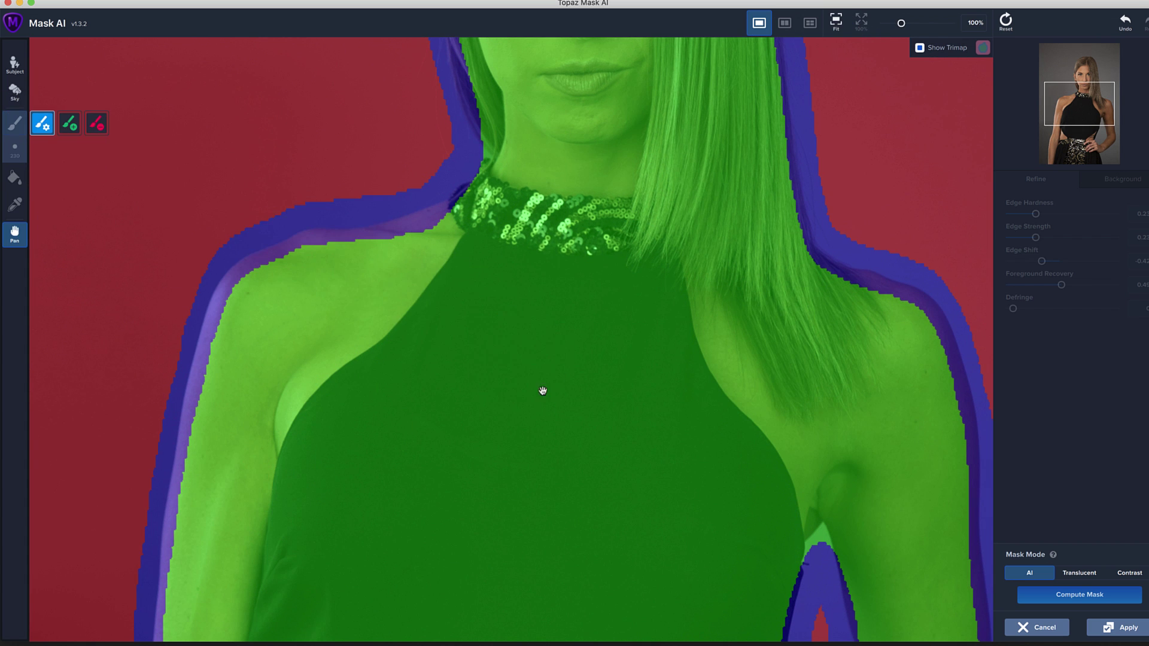
mouse_move(541, 389)
left_mouse_down()
mouse_move(472, 282)
mouse_move(494, 287)
mouse_move(460, 255)
left_mouse_up()
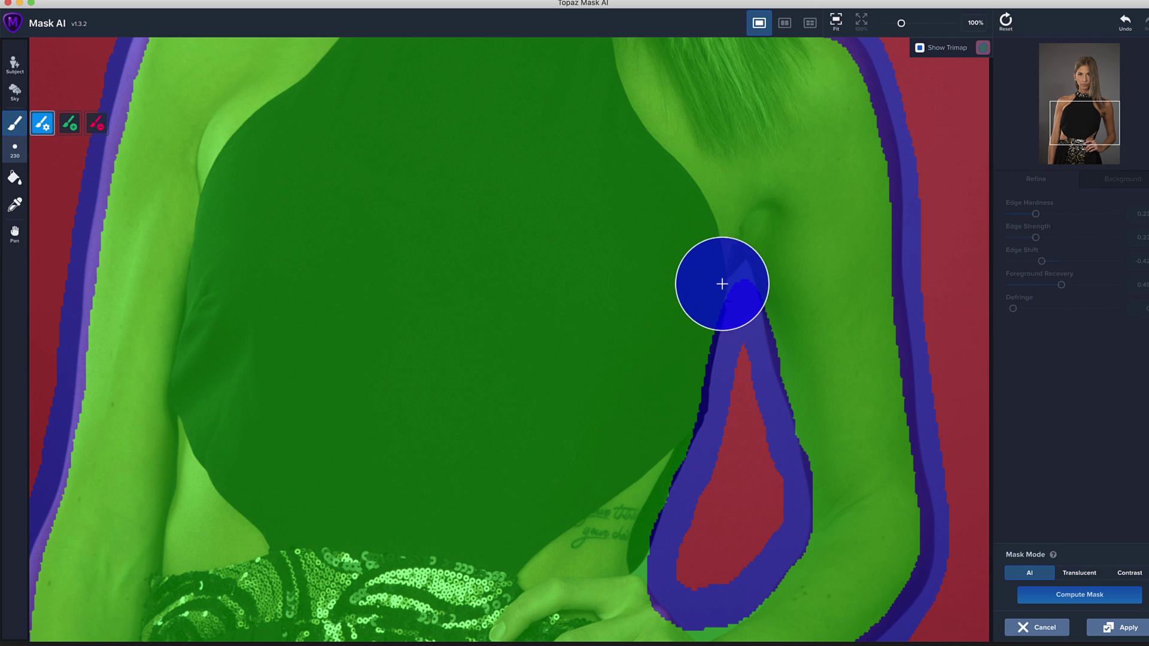
key("bracketleft")
key("bracketleft")
key("bracketleft")
key("bracketleft")
key("bracketleft")
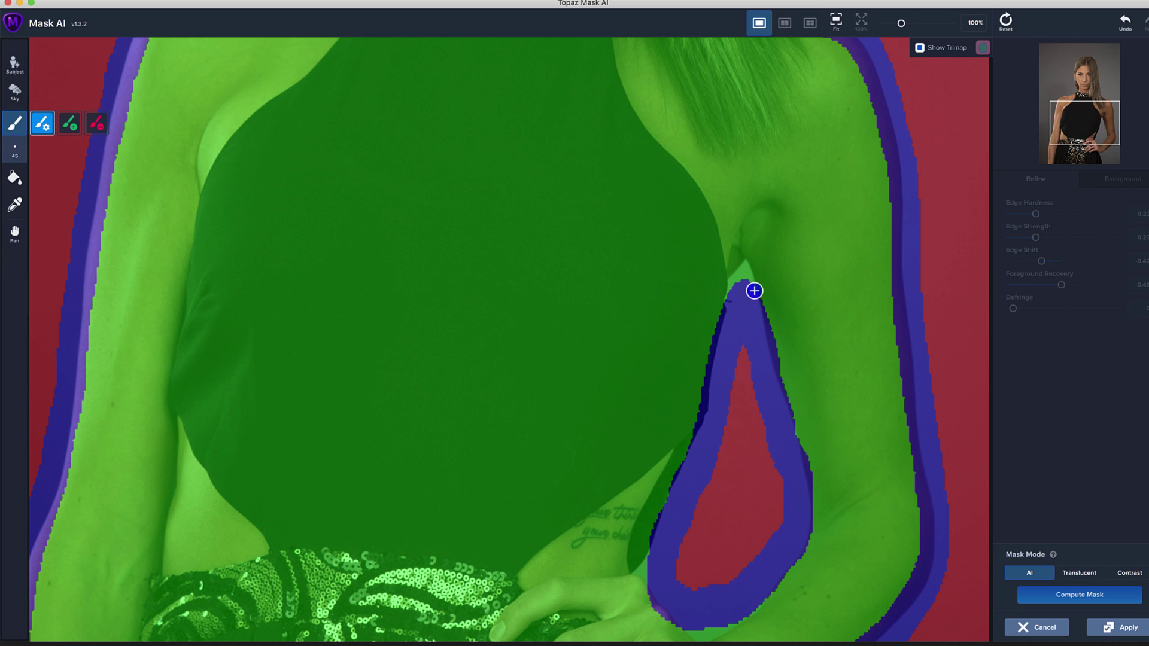
left_click_drag(730, 280, 724, 305)
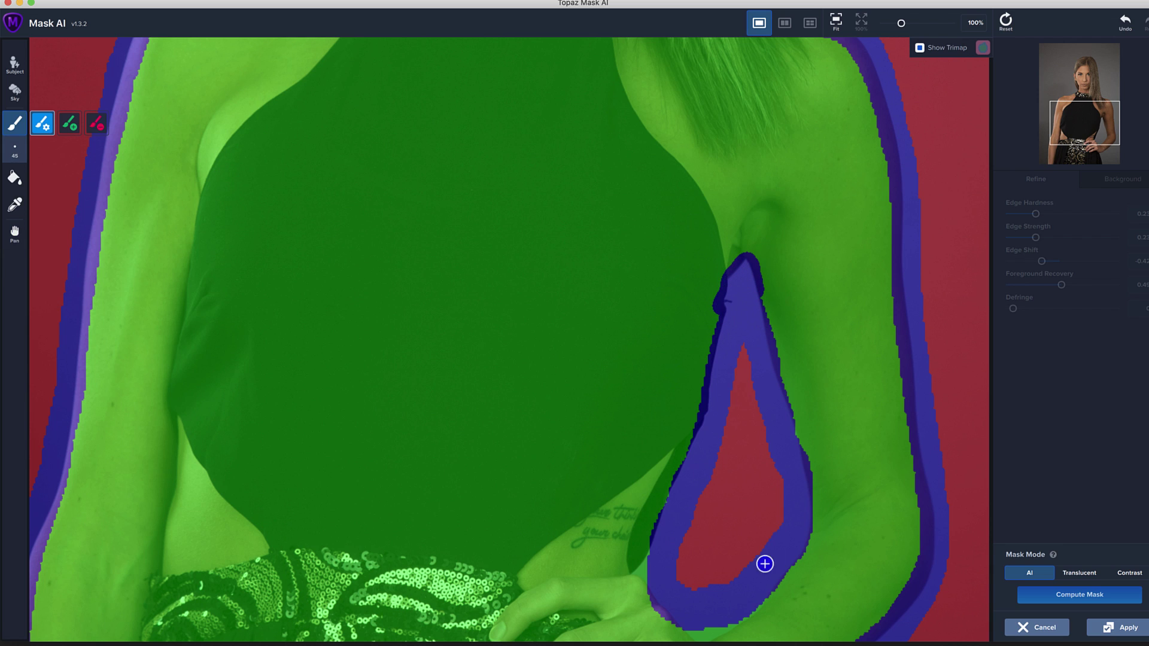
Step: Extend the blue compute band around the lower end of the arm gap by the wrist and up along the inner arm
mouse_move(674, 620)
left_mouse_down()
mouse_move(710, 639)
mouse_move(741, 617)
mouse_move(694, 629)
left_mouse_up()
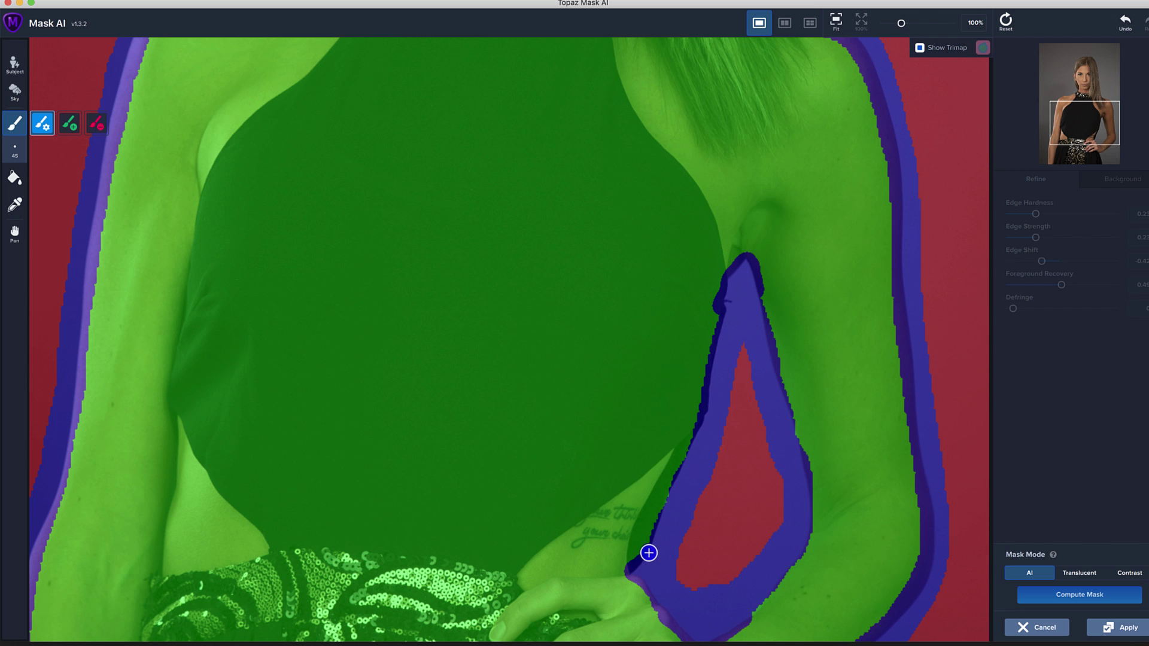
key("space")
left_click_drag(679, 577, 667, 515)
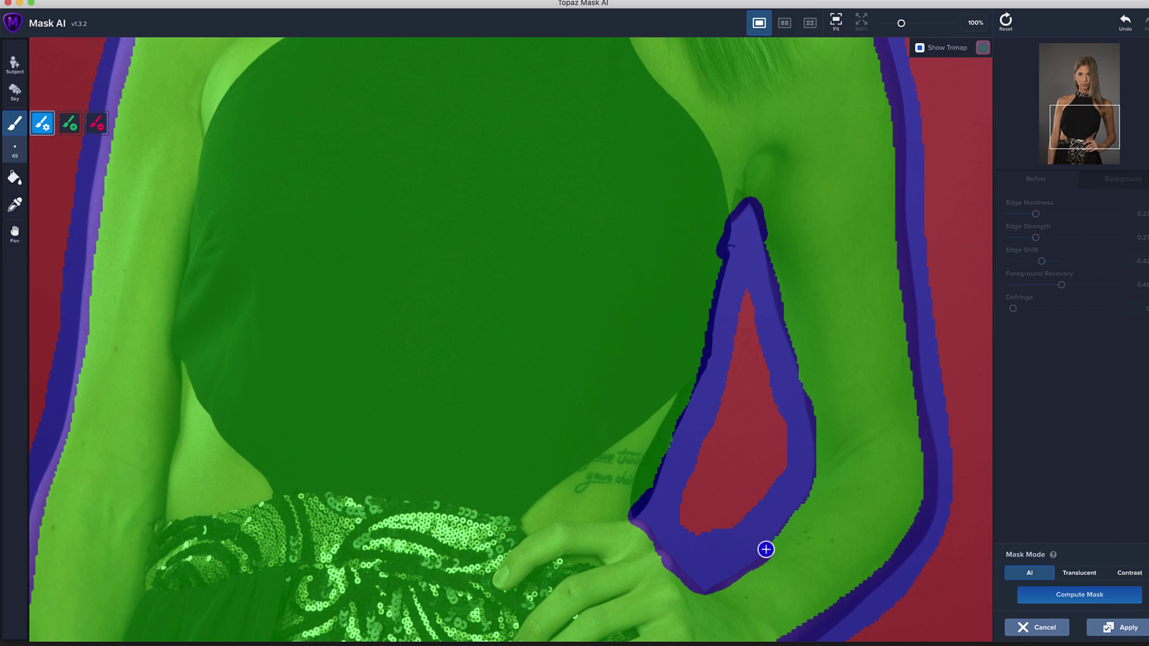
mouse_move(766, 549)
left_mouse_down()
mouse_move(811, 468)
mouse_move(786, 338)
left_mouse_up()
Step: Touch up the blue compute band on the straight arm's lower outer edge and where the sequined collar meets the neck
key("space")
left_click_drag(785, 394, 802, 334)
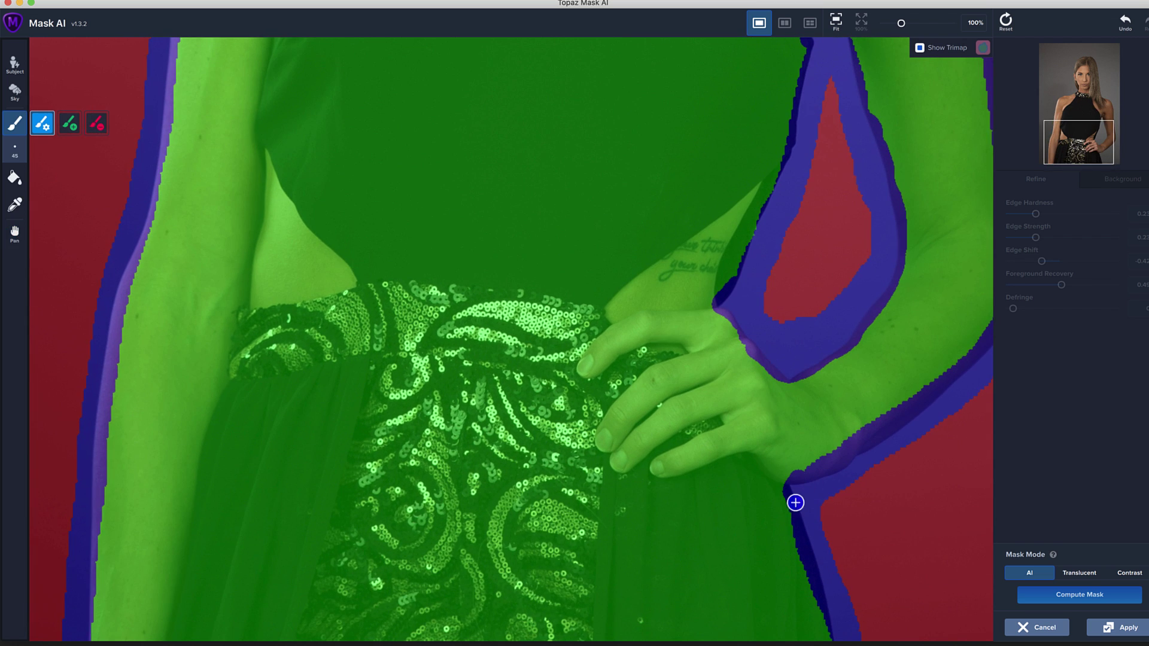
key("space")
left_click_drag(578, 364, 644, 362)
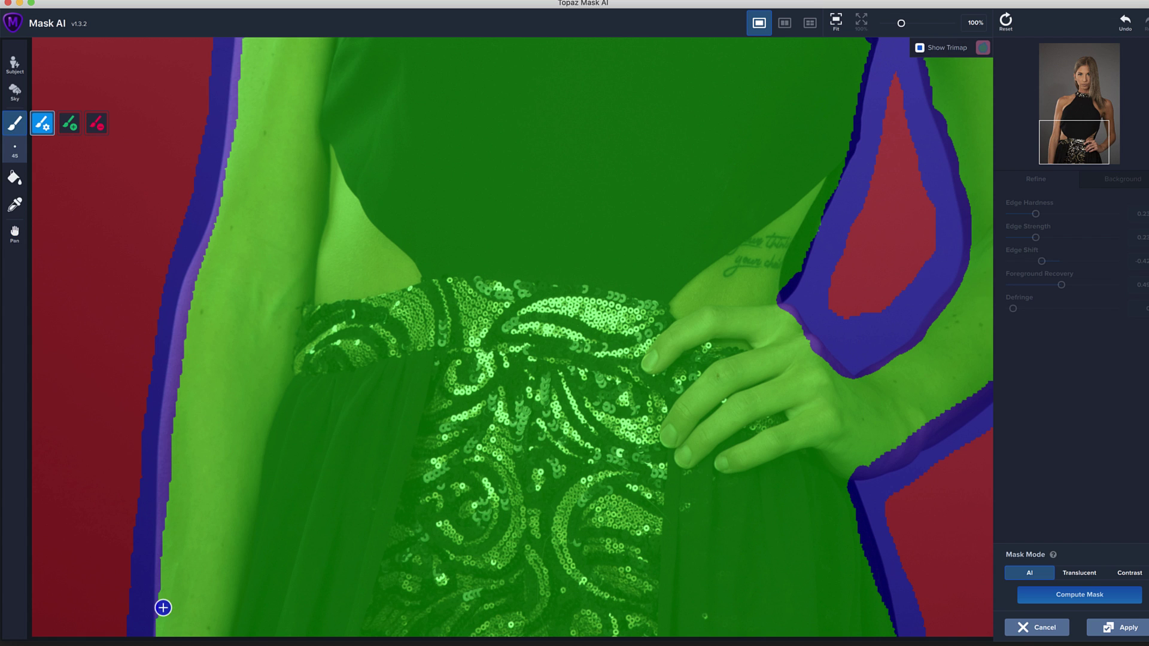
left_click_drag(159, 606, 160, 631)
key("space")
scroll(396, 179, "up", 10)
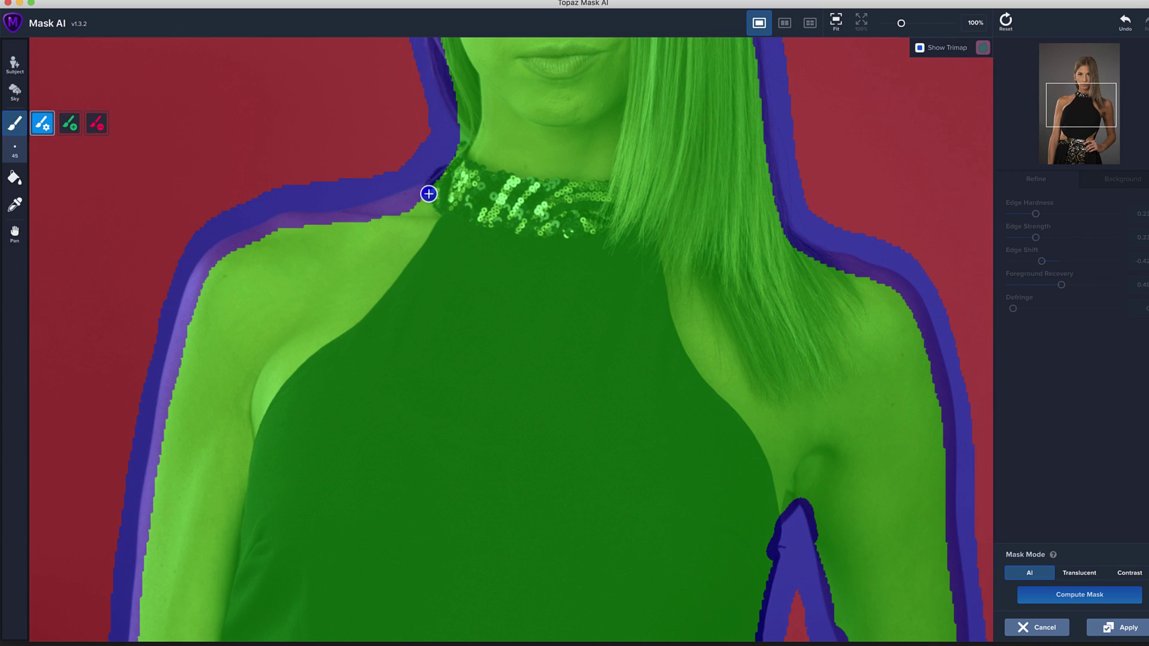
mouse_move(437, 175)
left_mouse_down()
mouse_move(461, 123)
mouse_move(468, 139)
mouse_move(449, 162)
left_mouse_up()
Step: Paint green keep areas along the inner outline of the hair, ear, neck, collar and crown to narrow the blue band
key("space")
scroll(670, 173, "up", 10)
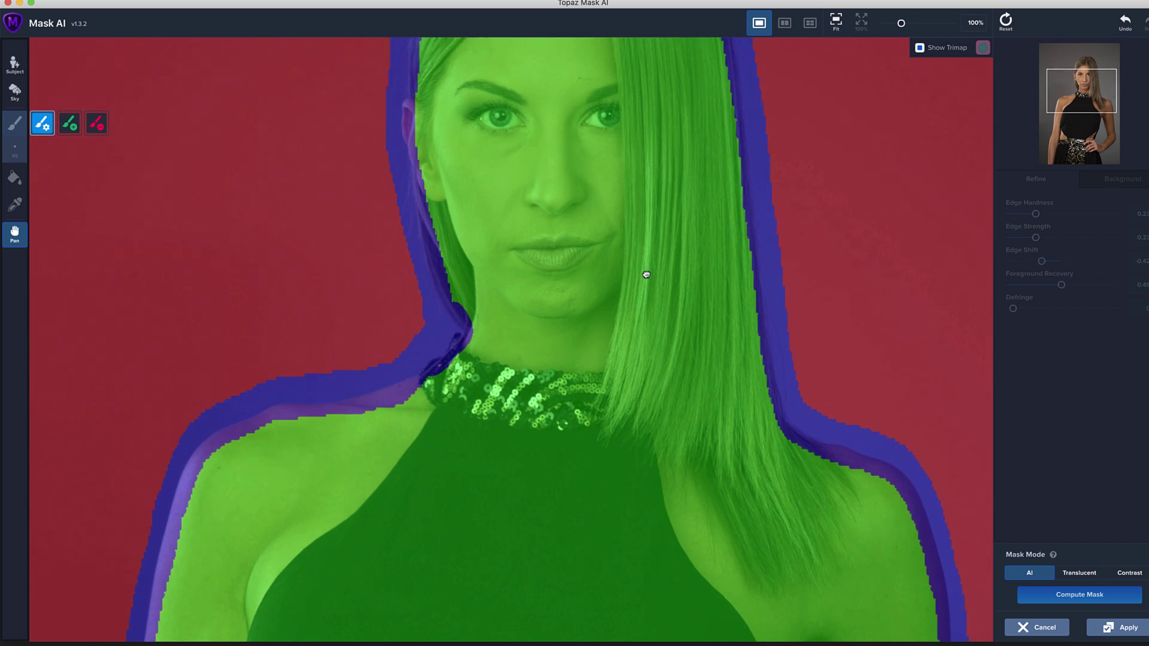
scroll(611, 235, "up", 2)
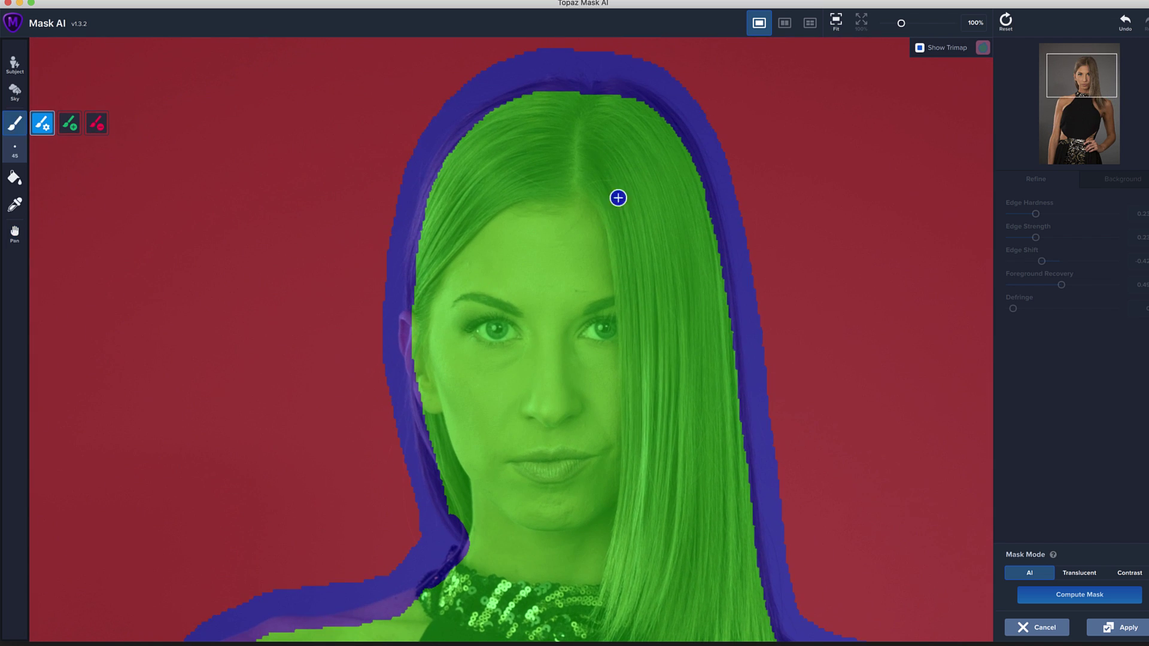
left_click(70, 123)
mouse_move(441, 191)
left_mouse_down()
mouse_move(415, 279)
mouse_move(412, 355)
mouse_move(461, 520)
left_mouse_up()
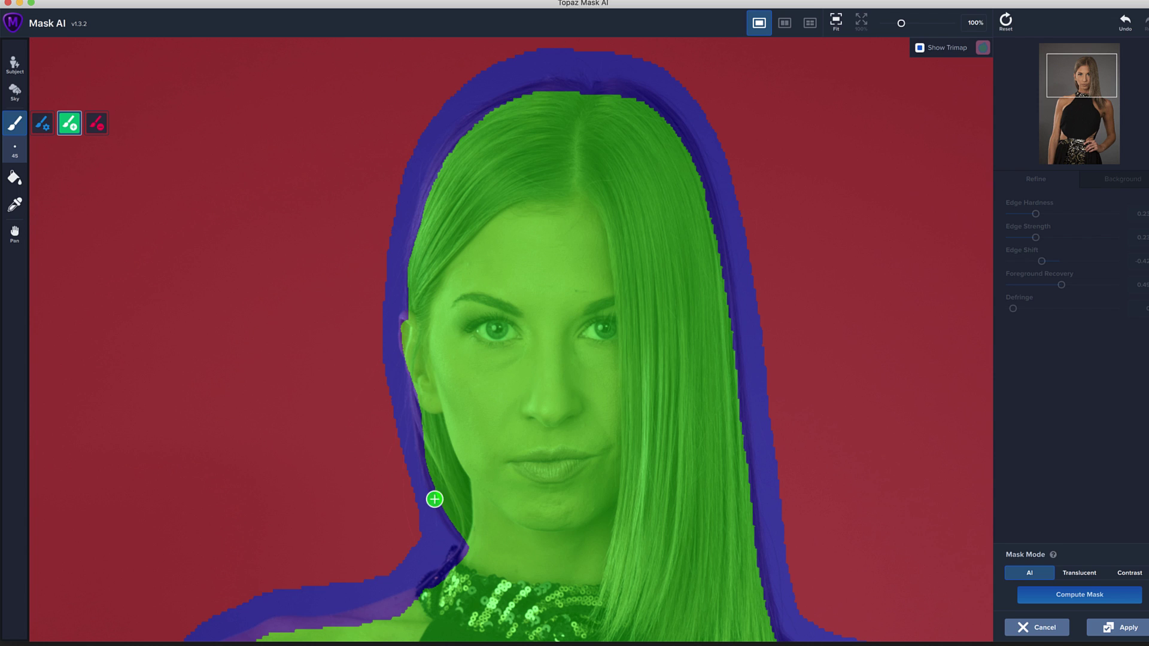
mouse_move(455, 581)
left_mouse_down()
mouse_move(378, 621)
mouse_move(319, 630)
left_mouse_up()
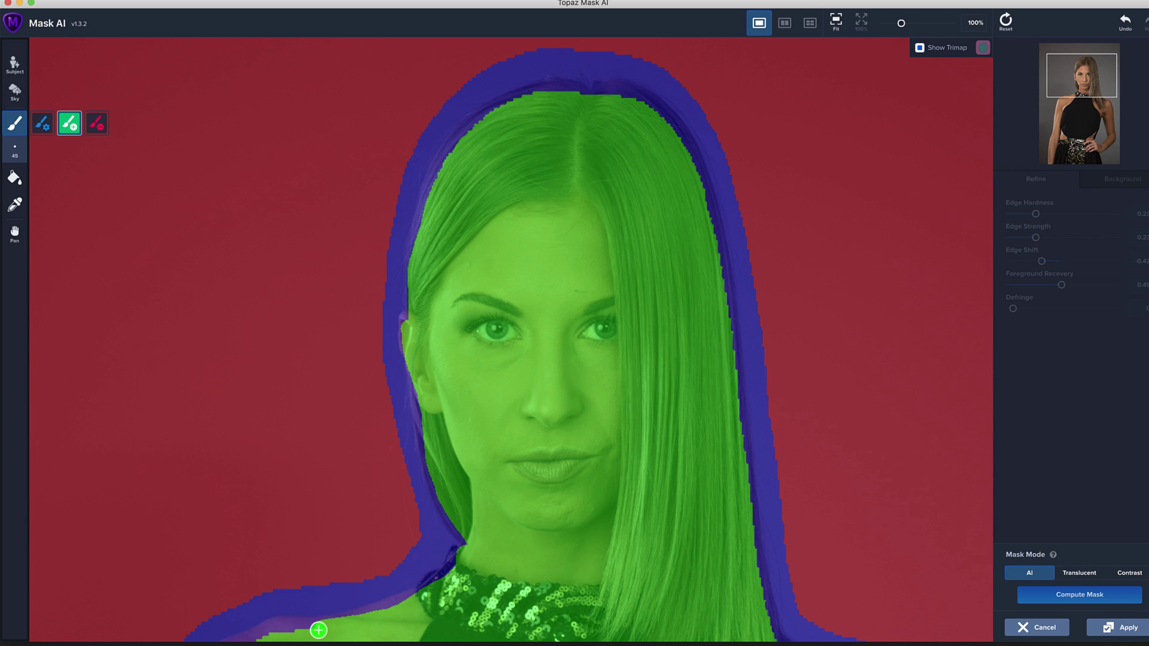
mouse_move(577, 98)
left_mouse_down()
mouse_move(638, 112)
mouse_move(677, 144)
mouse_move(709, 241)
left_mouse_up()
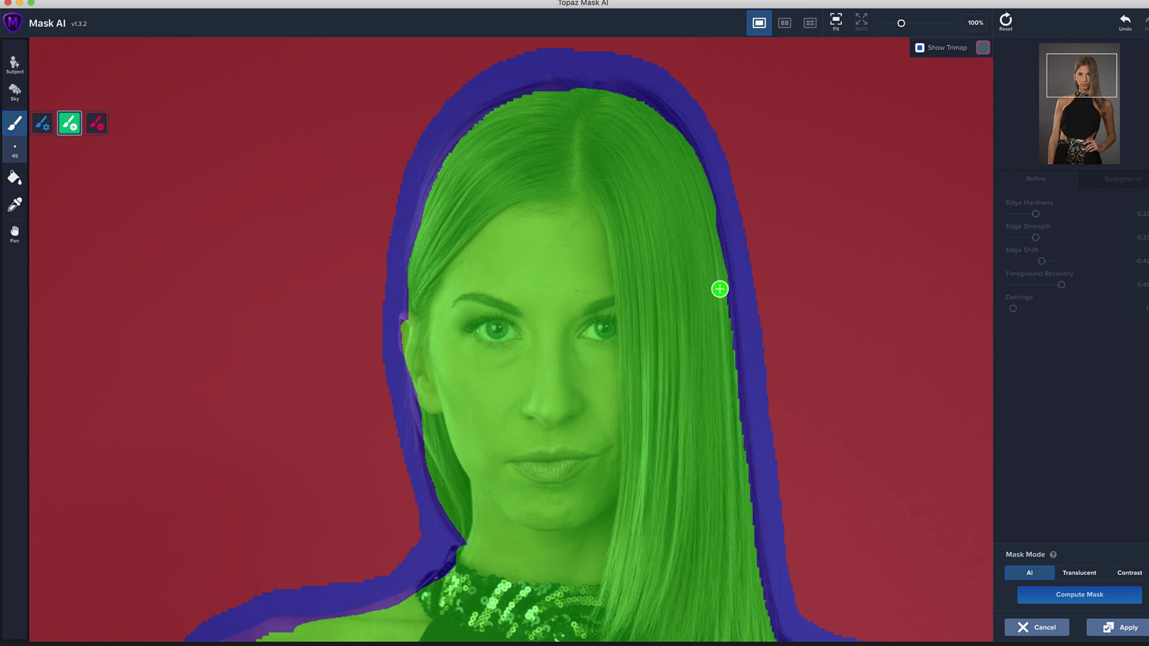
Step: Narrow the blue band's outer side around the head and hair down to both shoulders with the red cut brush
left_click(95, 123)
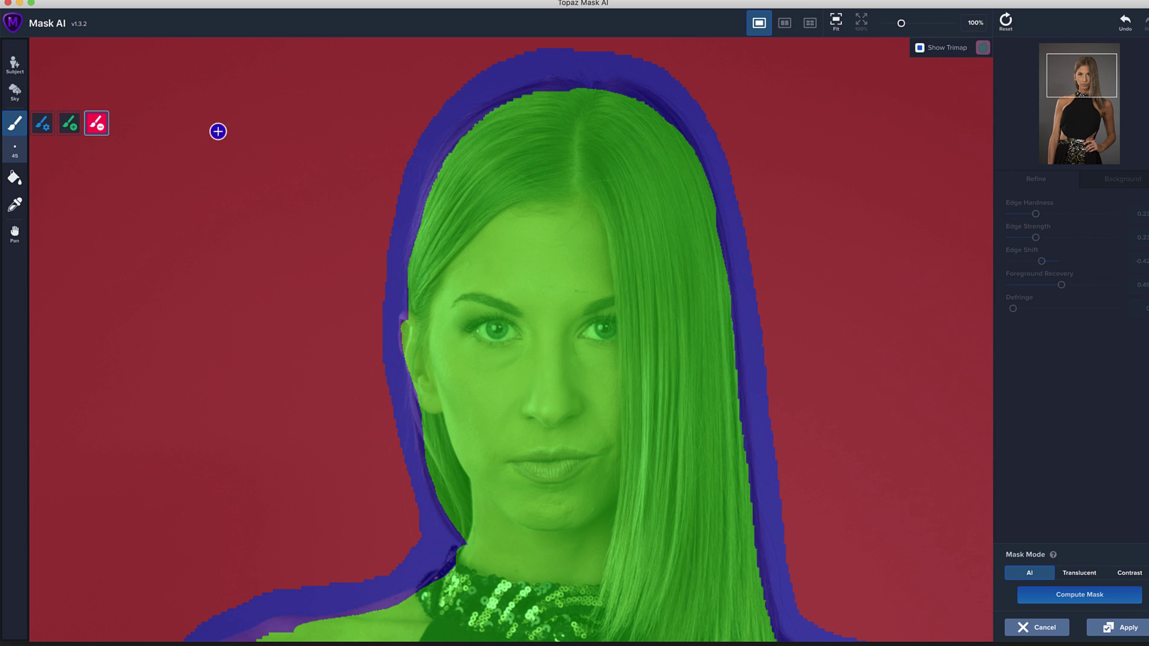
mouse_move(424, 124)
left_mouse_down()
mouse_move(382, 246)
mouse_move(379, 320)
mouse_move(334, 331)
mouse_move(372, 346)
mouse_move(393, 403)
mouse_move(413, 557)
mouse_move(197, 621)
left_mouse_up()
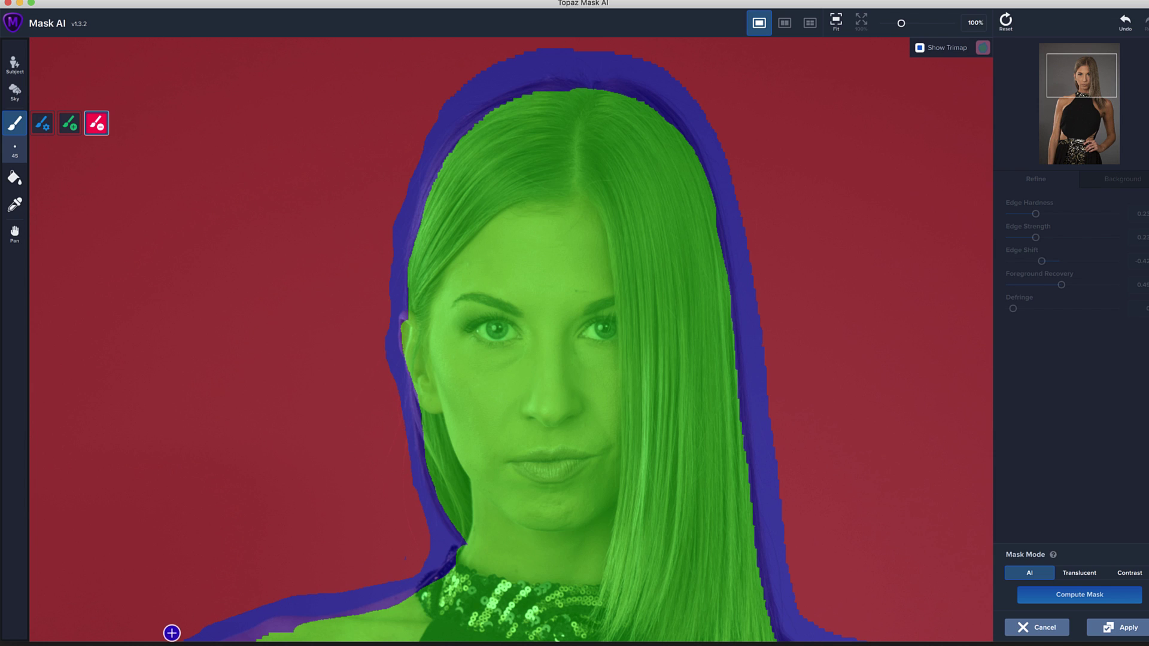
mouse_move(448, 87)
left_mouse_down()
mouse_move(561, 46)
mouse_move(551, 55)
mouse_move(626, 51)
mouse_move(615, 56)
mouse_move(684, 85)
mouse_move(738, 132)
left_mouse_up()
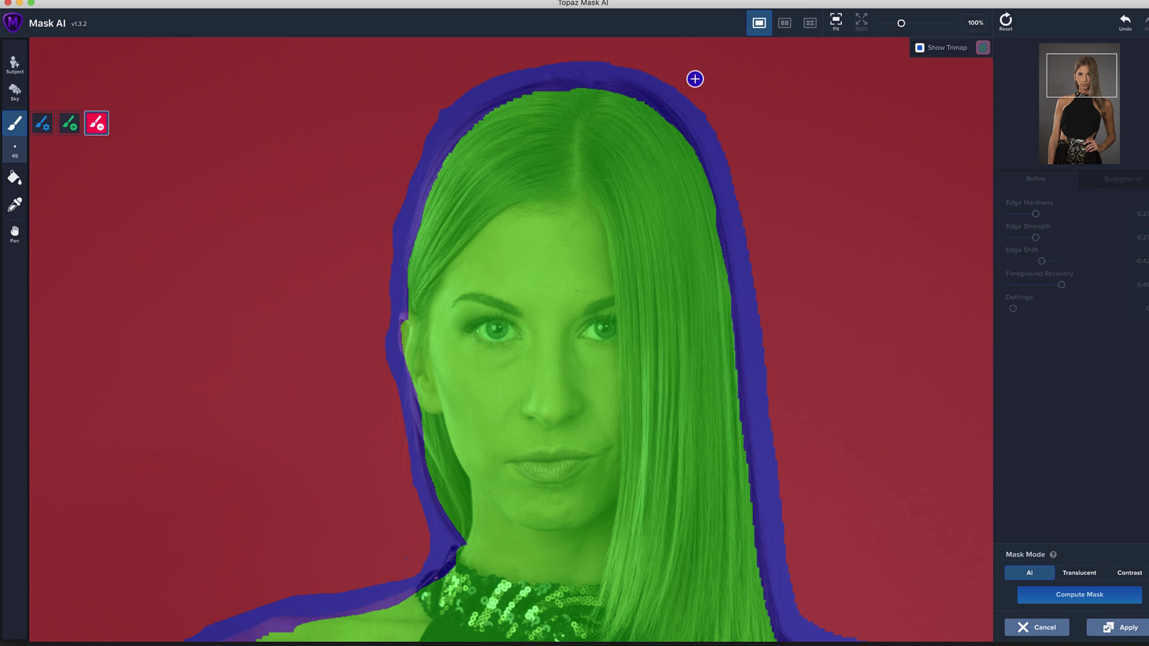
mouse_move(694, 78)
left_mouse_down()
mouse_move(761, 286)
mouse_move(780, 508)
mouse_move(732, 453)
mouse_move(801, 509)
mouse_move(781, 506)
mouse_move(782, 542)
mouse_move(813, 619)
mouse_move(861, 640)
left_mouse_up()
Step: Trim the outer side of the blue band between the neck and the straight arm's shoulder with the red cut brush
key("h")
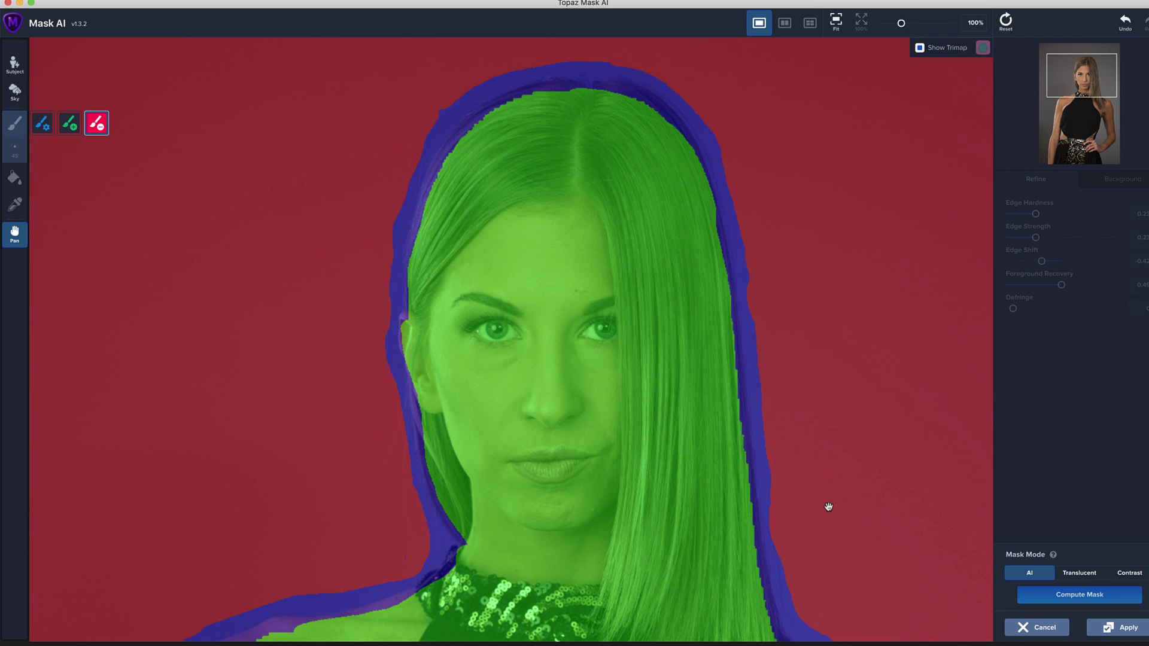
left_click_drag(828, 507, 825, 331)
key("b")
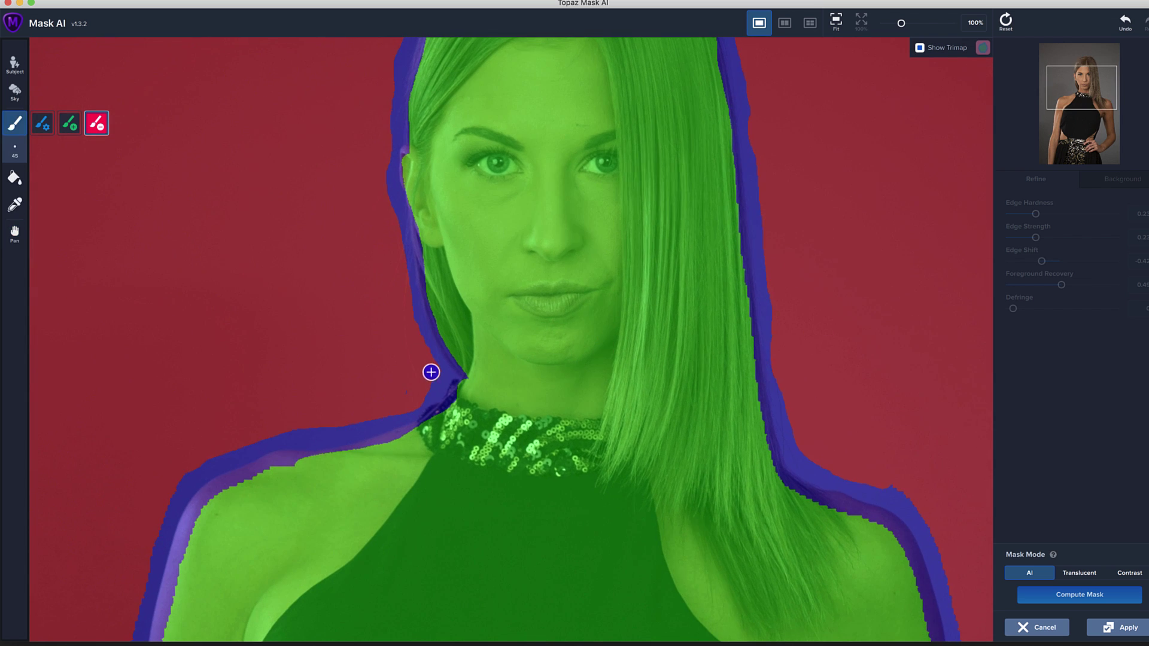
mouse_move(401, 390)
left_mouse_down()
mouse_move(353, 418)
mouse_move(177, 467)
left_mouse_up()
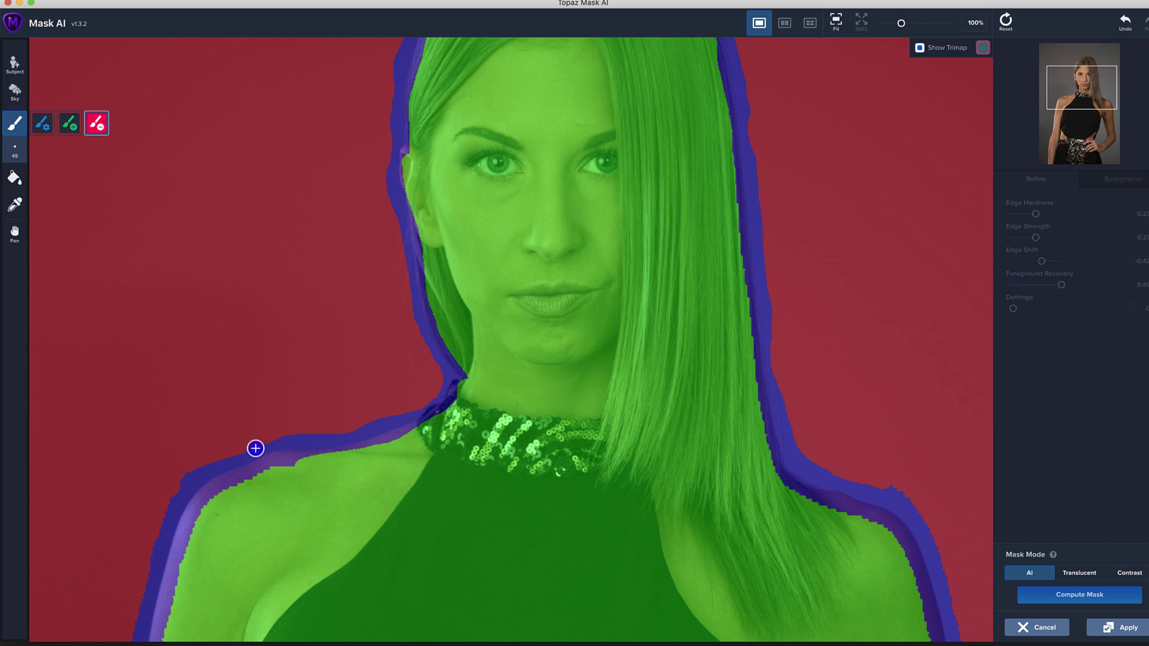
left_click_drag(323, 428, 270, 434)
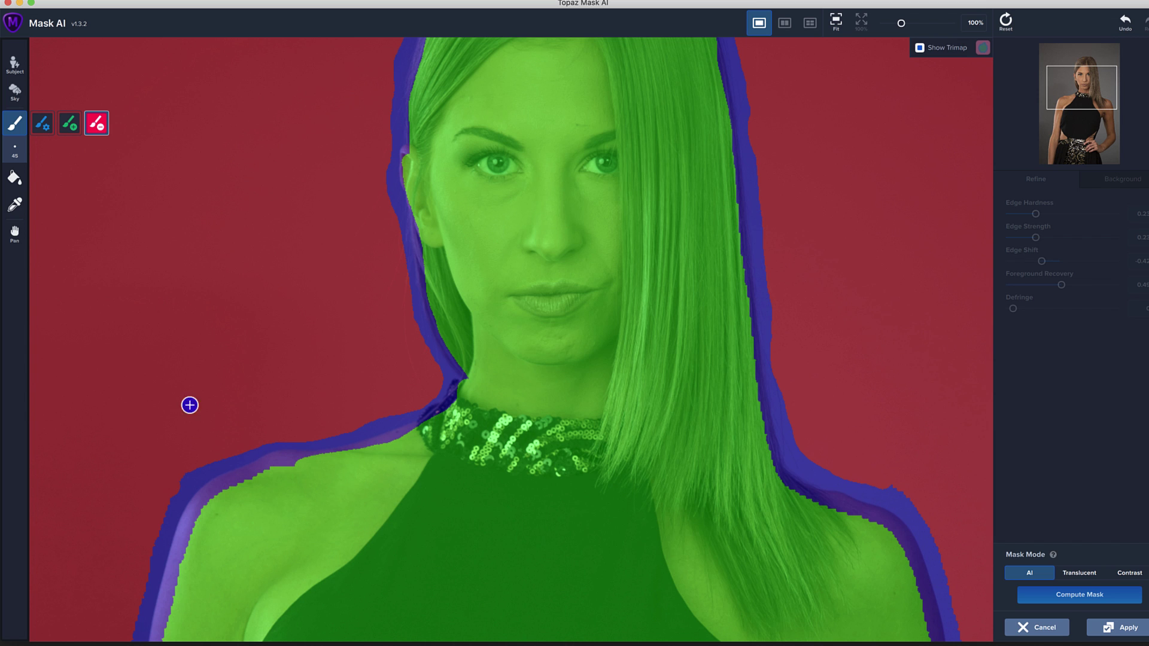
Step: Enlarge the red cut area inside the gap between the bent arm and the waist so only a thin blue band remains
scroll(474, 389, "down", 4)
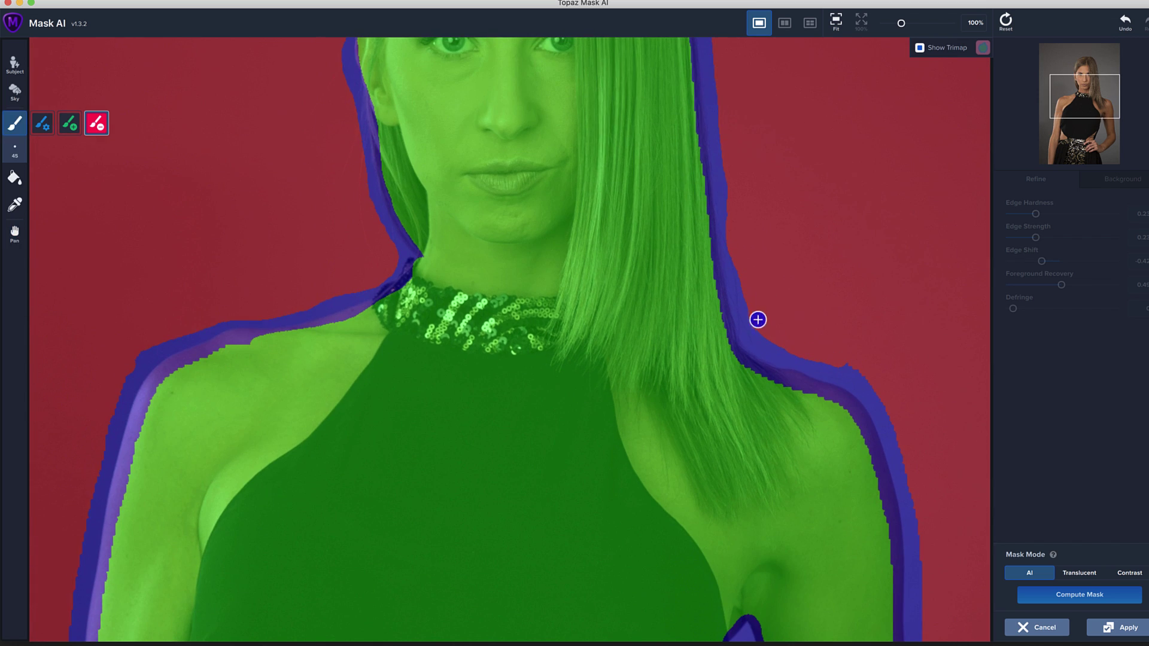
key("h")
scroll(897, 383, "down", 3)
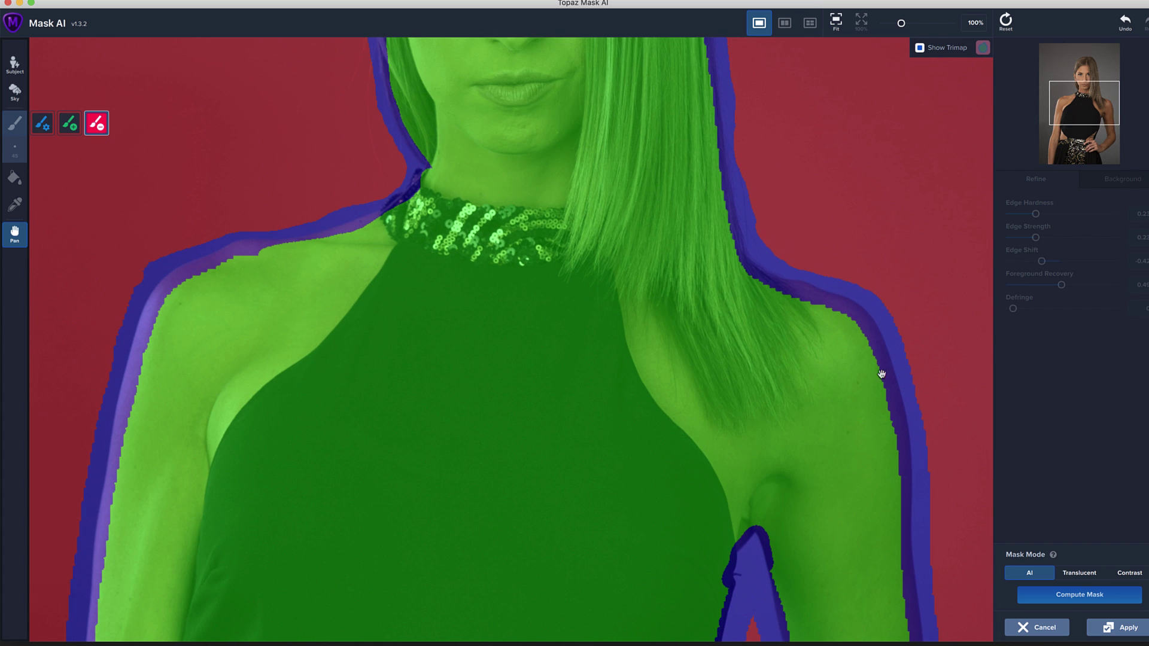
scroll(881, 374, "down", 5)
scroll(735, 486, "down", 3)
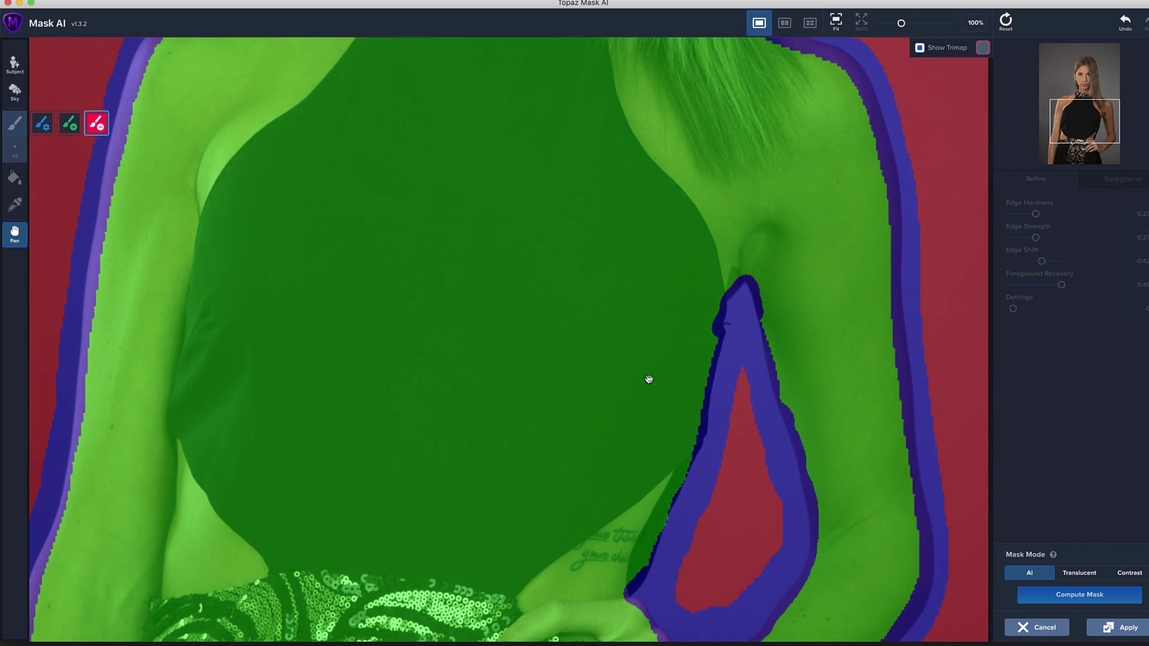
key("b")
mouse_move(740, 385)
left_mouse_down()
mouse_move(740, 342)
mouse_move(782, 542)
mouse_move(734, 621)
mouse_move(707, 636)
mouse_move(678, 601)
mouse_move(717, 614)
mouse_move(744, 594)
mouse_move(678, 603)
mouse_move(672, 586)
mouse_move(741, 389)
left_mouse_up()
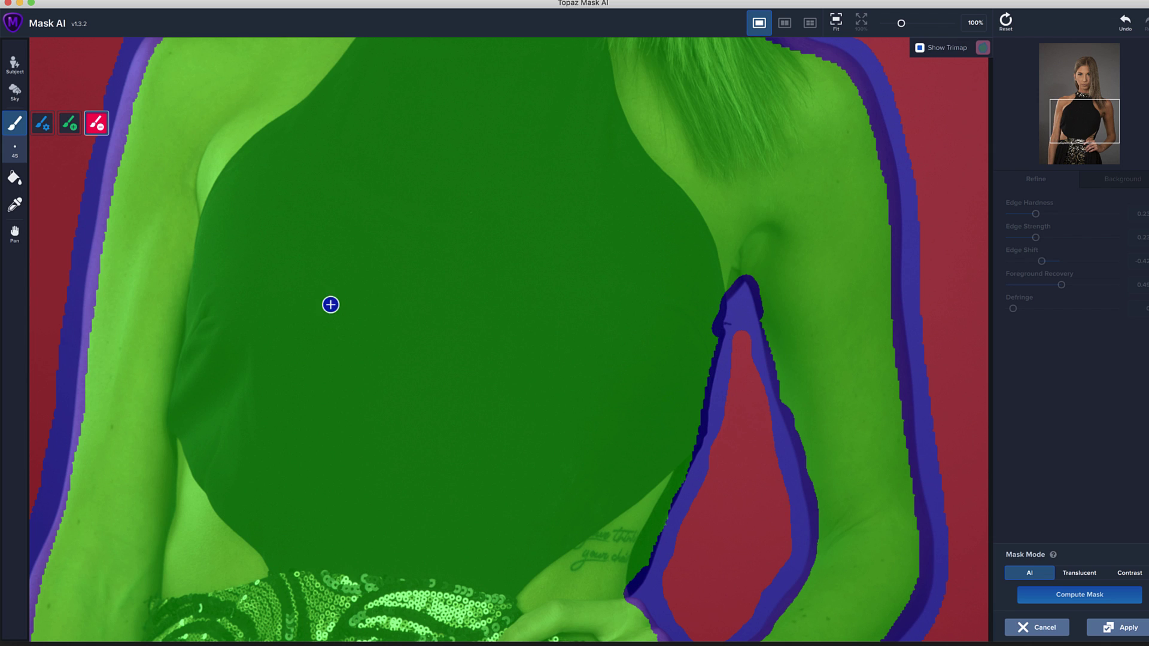
Step: Compute the mask in AI mode and fit the whole portrait in the view
key("c")
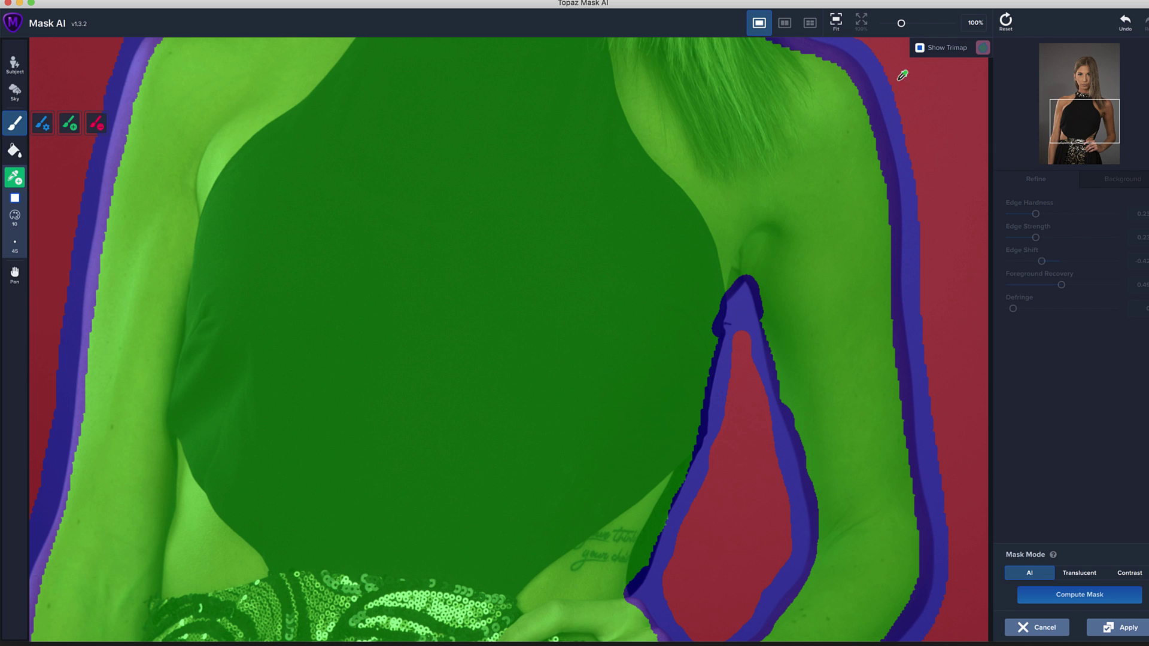
left_click(1090, 598)
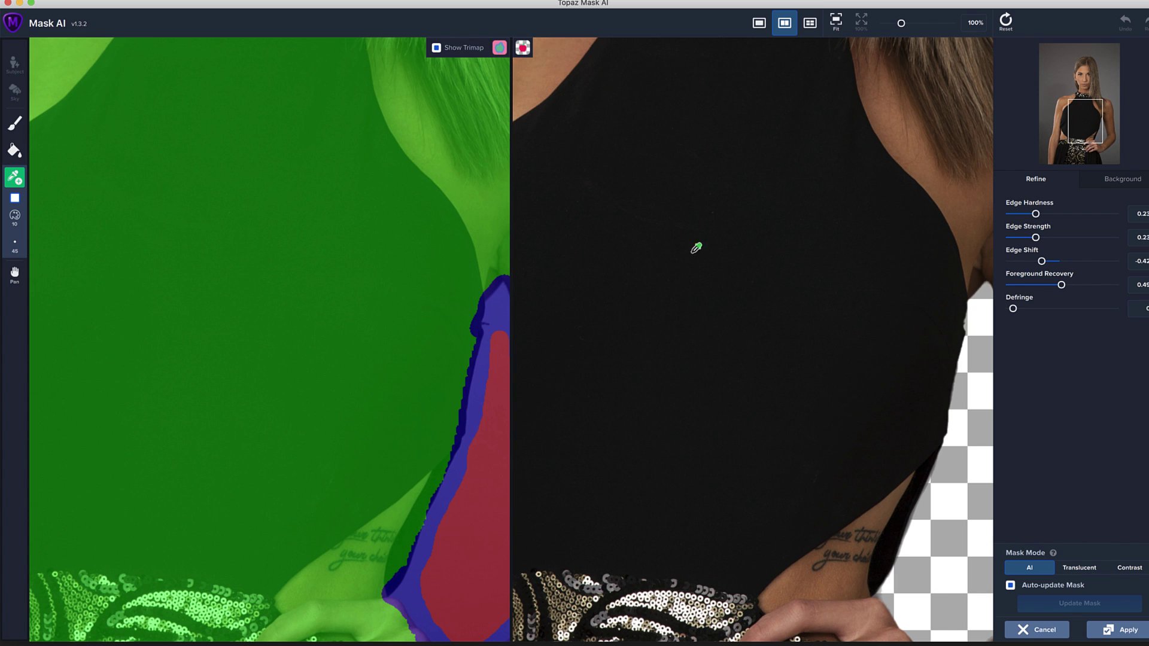
left_click(836, 23)
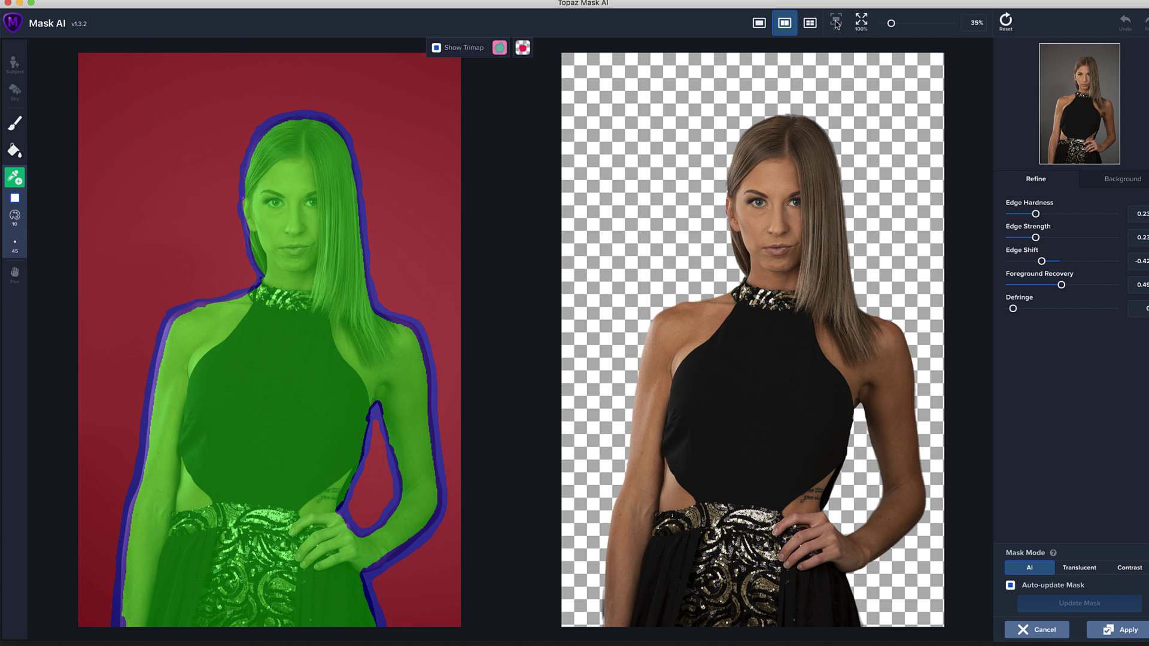
Step: Replace the background with a solid color, using the saved green swatch
left_click(1122, 179)
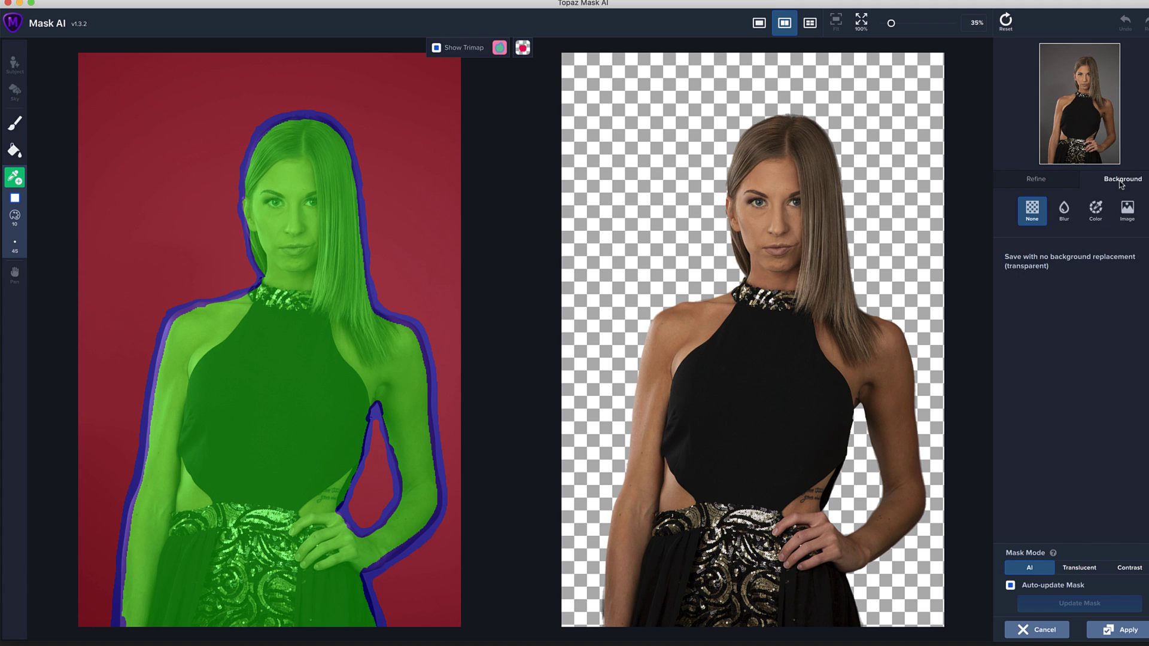
left_click(1094, 213)
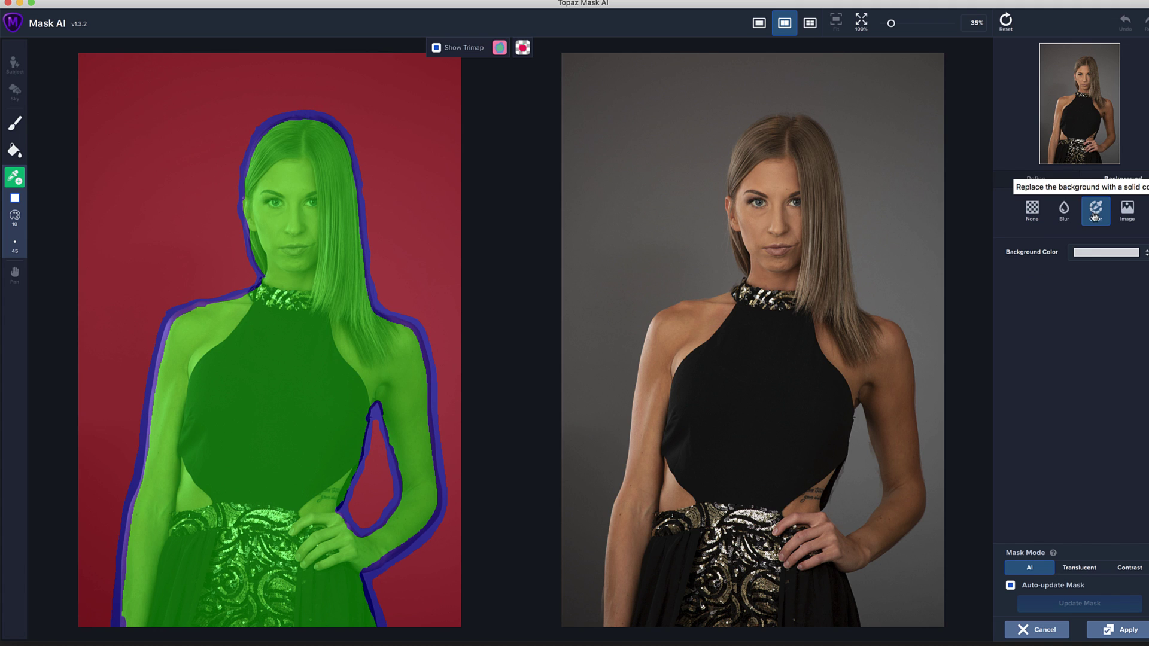
left_click(1088, 253)
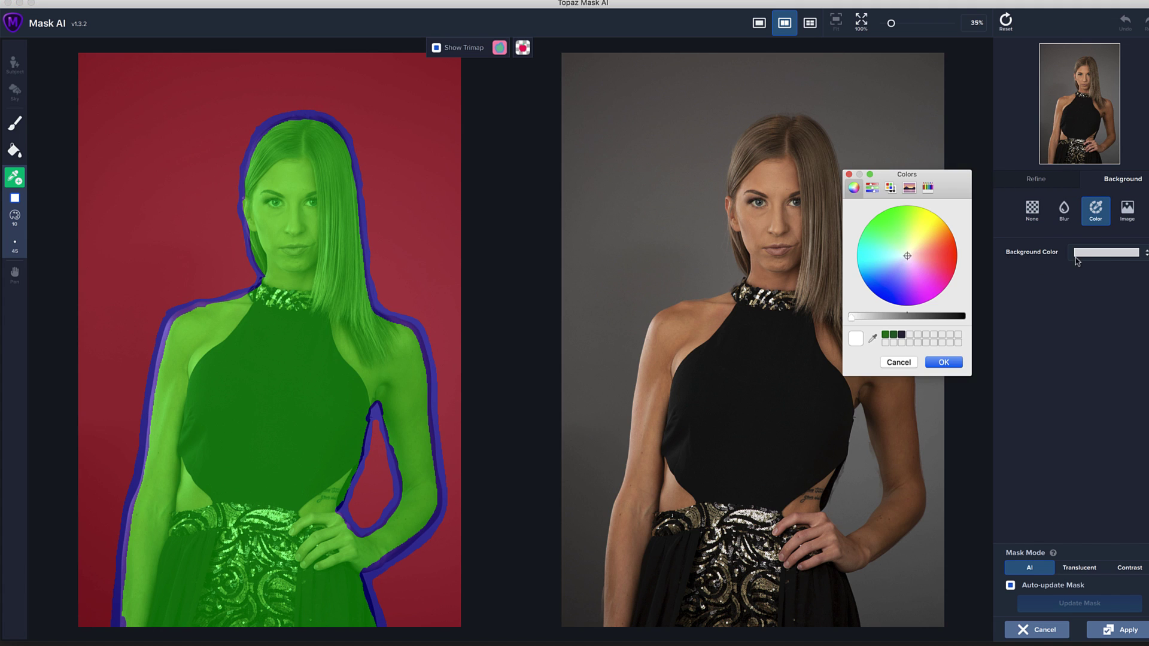
left_click(885, 336)
left_click(943, 362)
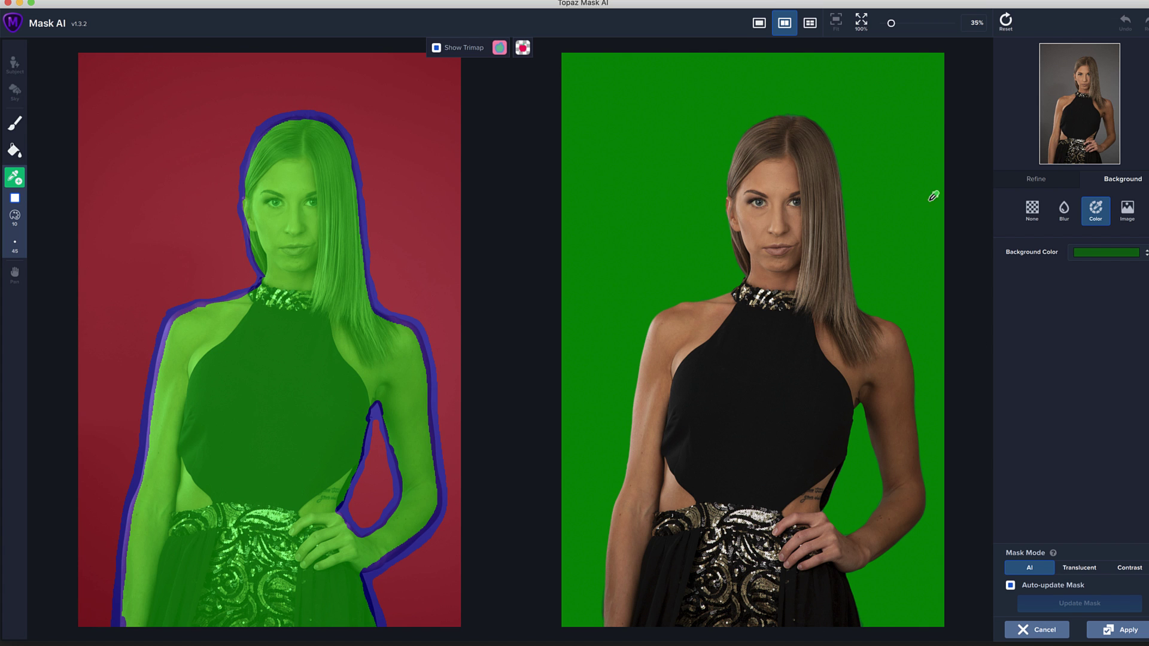
Step: Zoom in to 87% and examine the cutout's edges against the green background from the hair down to the arm gap
left_click_drag(892, 24, 898, 23)
key("space")
scroll(688, 235, "up", 10)
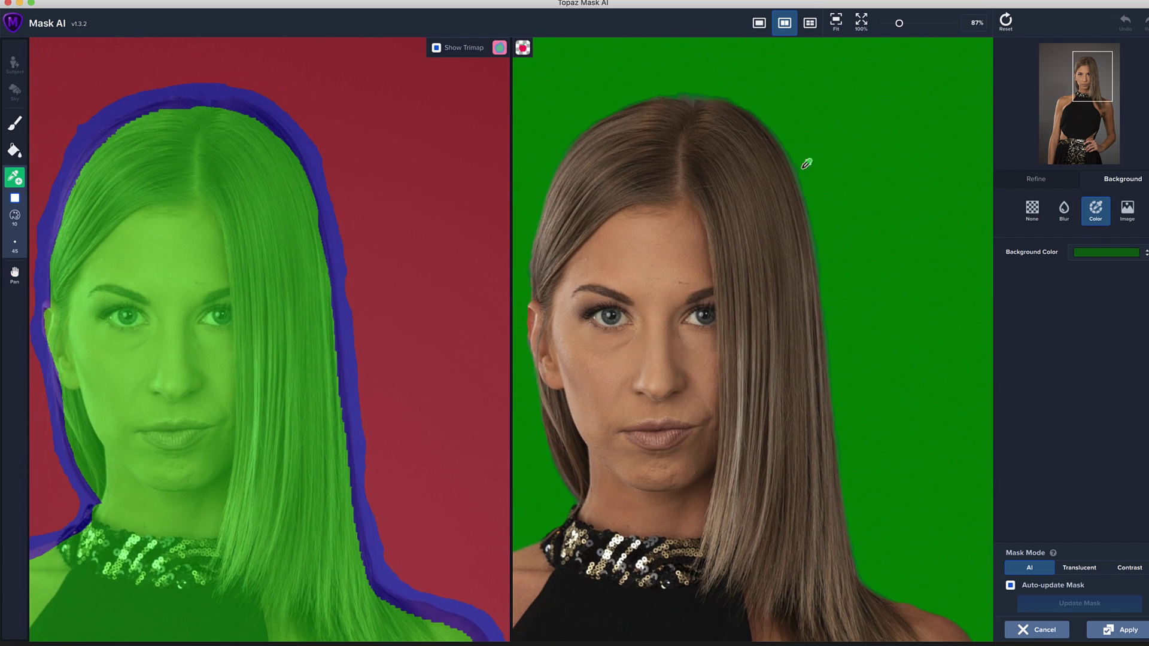
key("space")
scroll(748, 255, "down", 5)
mouse_move(748, 255)
left_mouse_down()
mouse_move(722, 299)
mouse_move(748, 241)
left_mouse_up()
key("space")
scroll(748, 242, "down", 10)
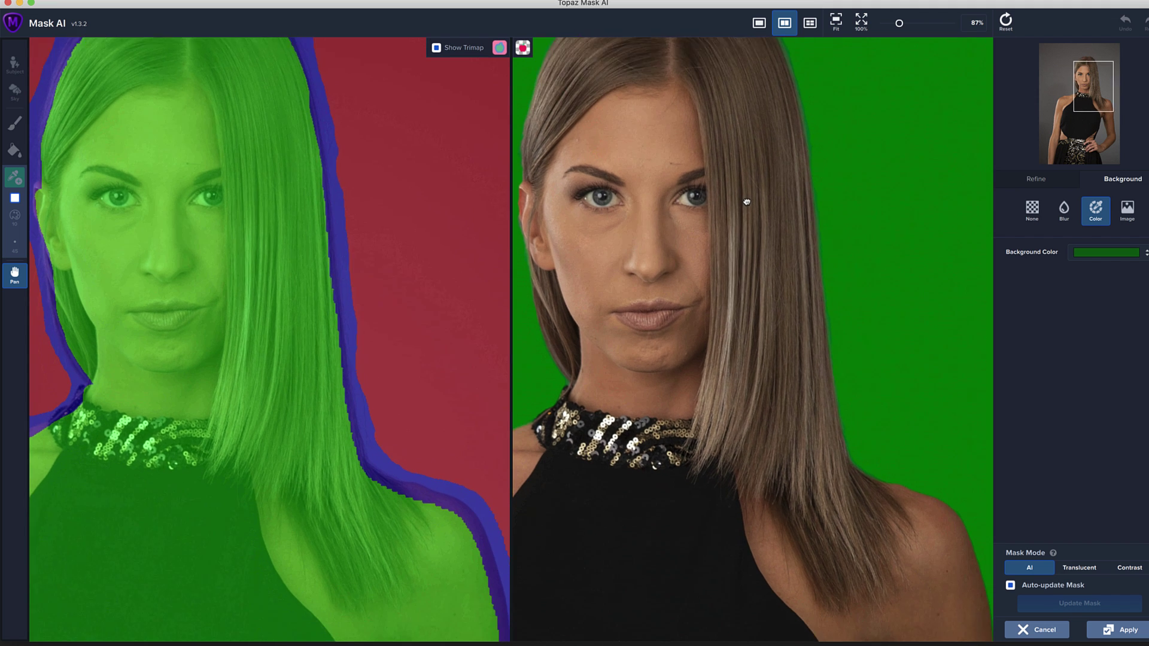
scroll(738, 157, "down", 10)
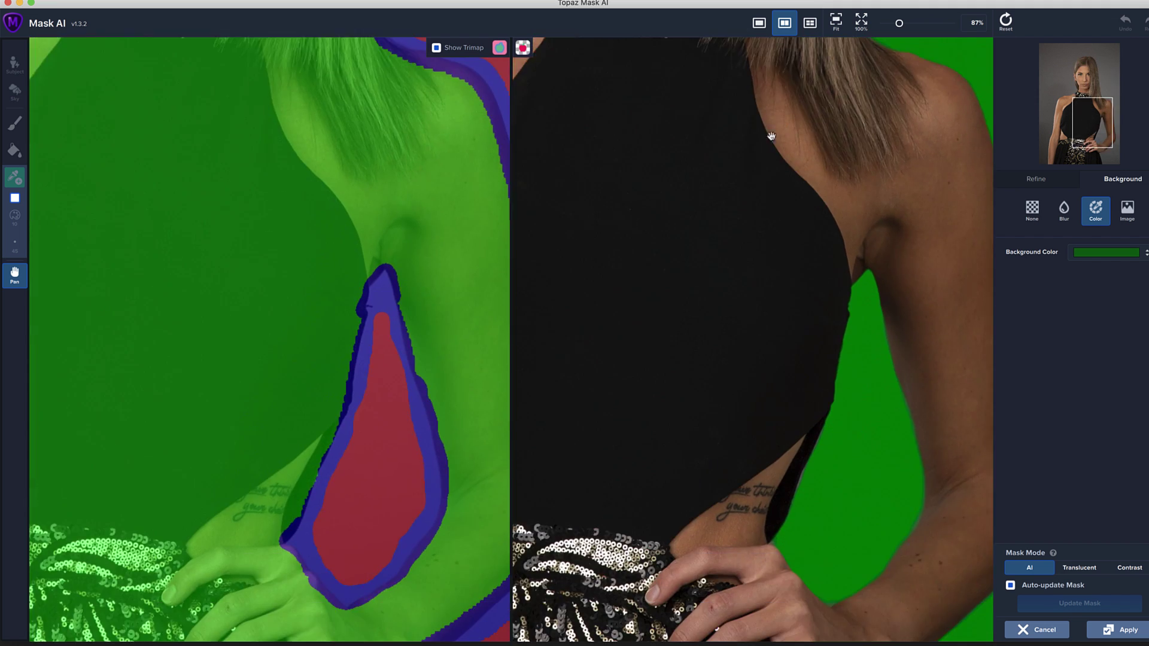
Step: Examine the cutout's edges against the green background around the hand and waist, then up to the hair and face
scroll(712, 227, "down", 3)
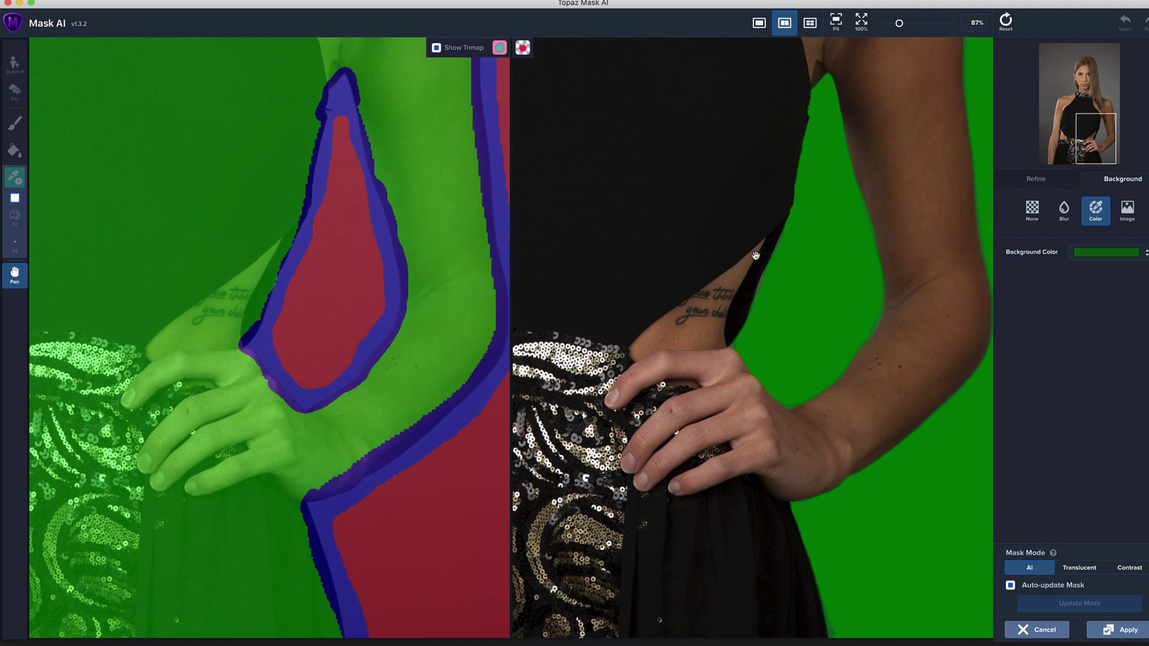
key("space")
key("space")
scroll(777, 352, "up", 15)
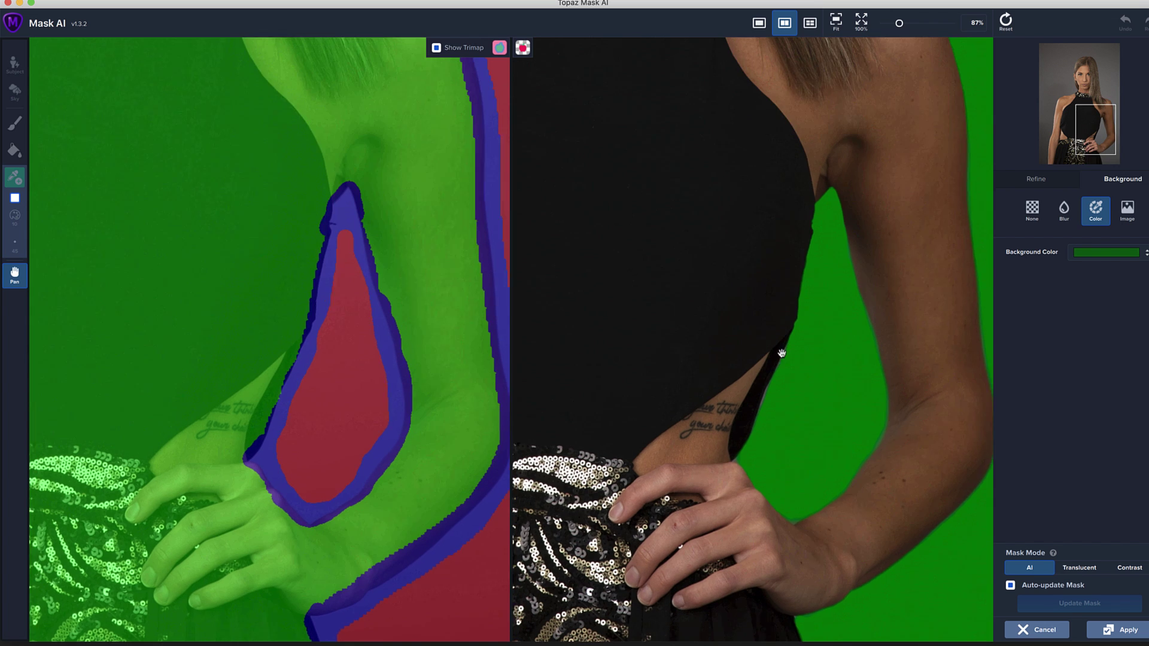
scroll(759, 258, "up", 8)
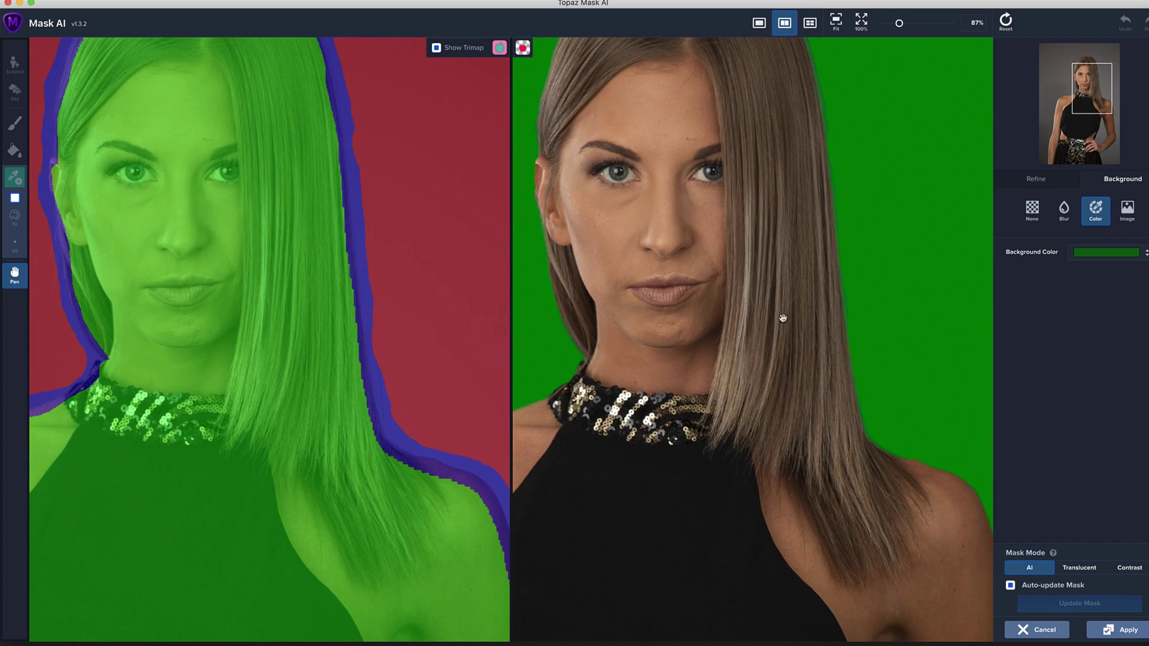
key("space")
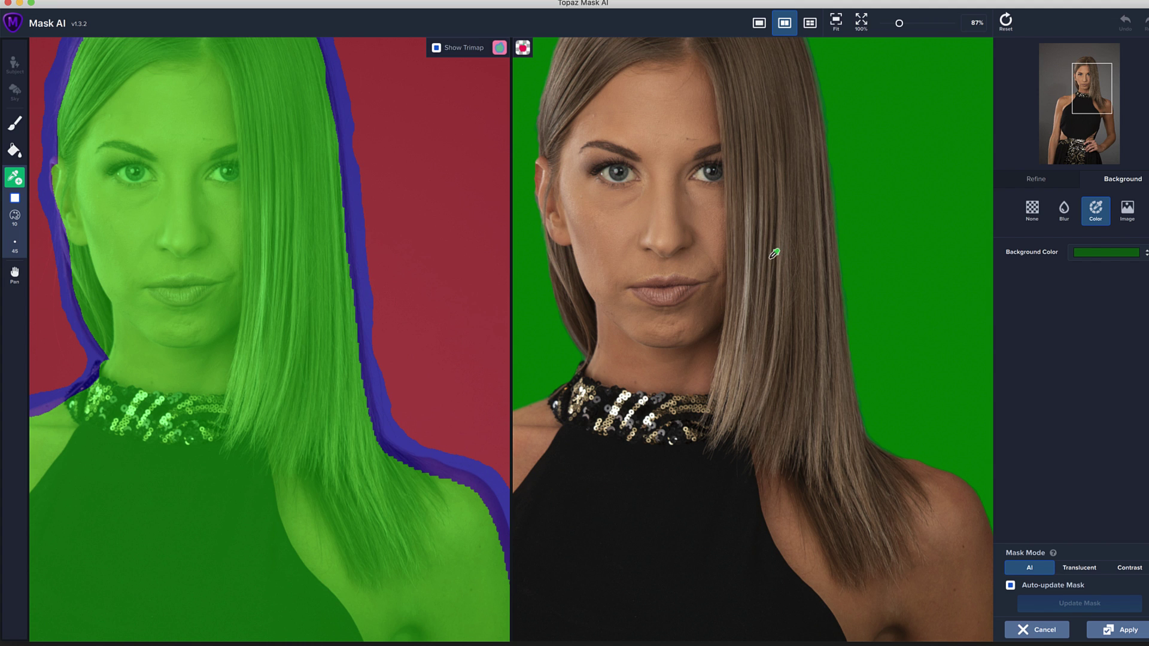
mouse_move(715, 205)
left_mouse_down()
mouse_move(731, 202)
mouse_move(733, 290)
mouse_move(823, 288)
left_mouse_up()
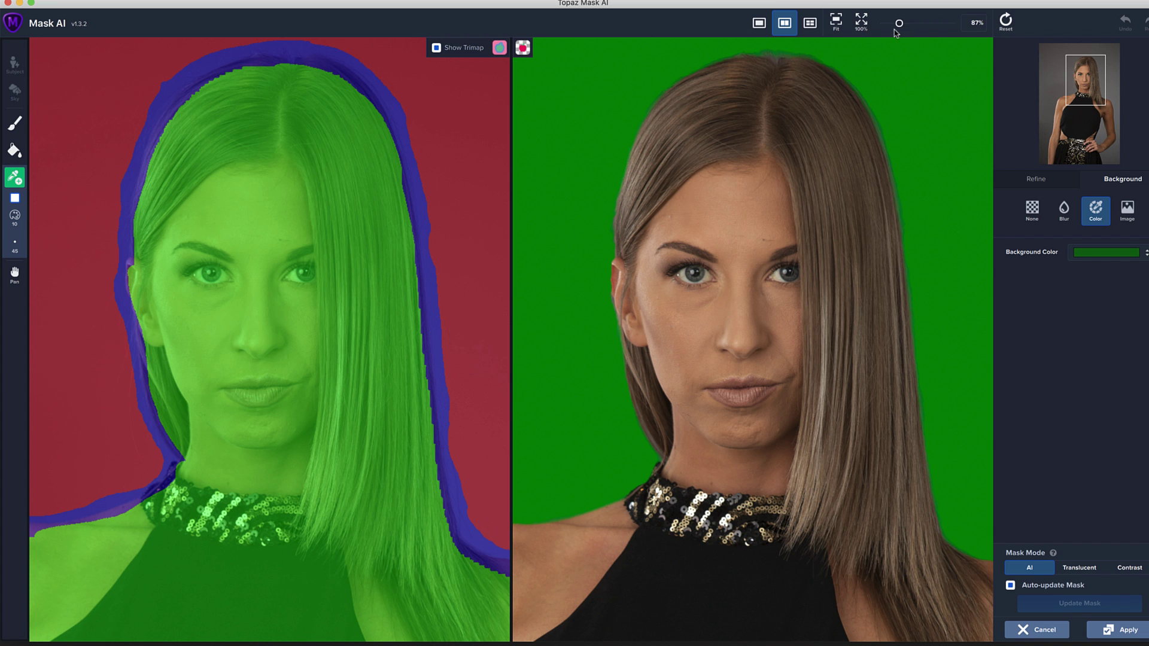
Step: Fit the whole portrait in view and apply the mask as a transparent image to return to Photoshop
mouse_move(898, 24)
left_mouse_down()
mouse_move(886, 25)
mouse_move(897, 24)
left_mouse_up()
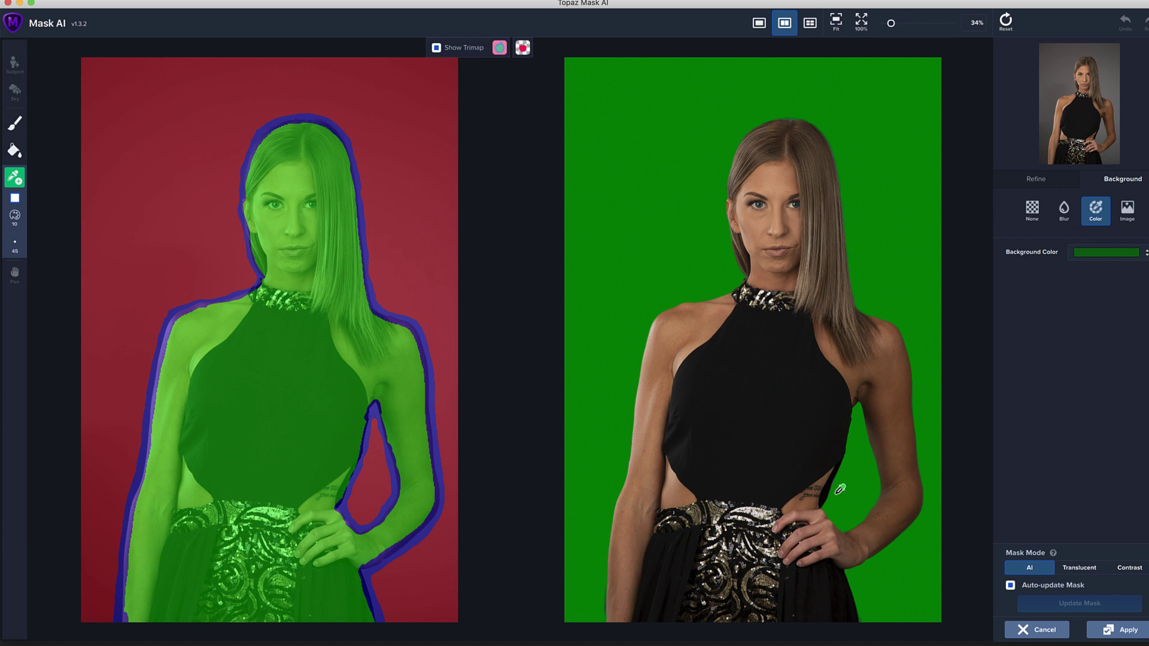
left_click(1117, 631)
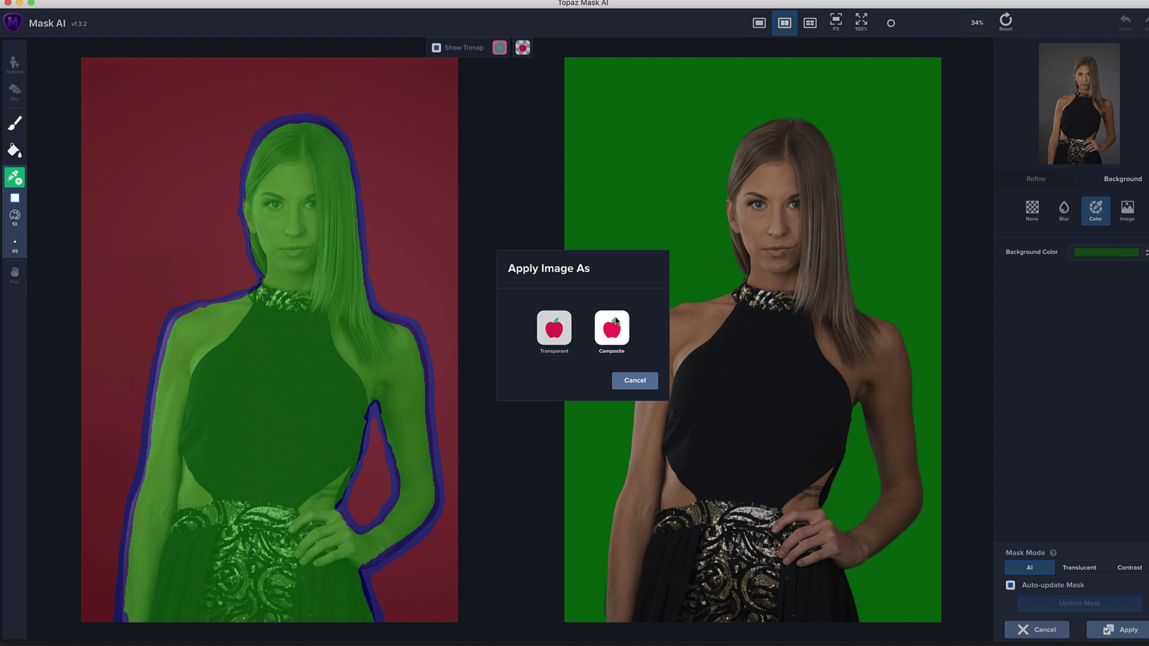
left_click(554, 333)
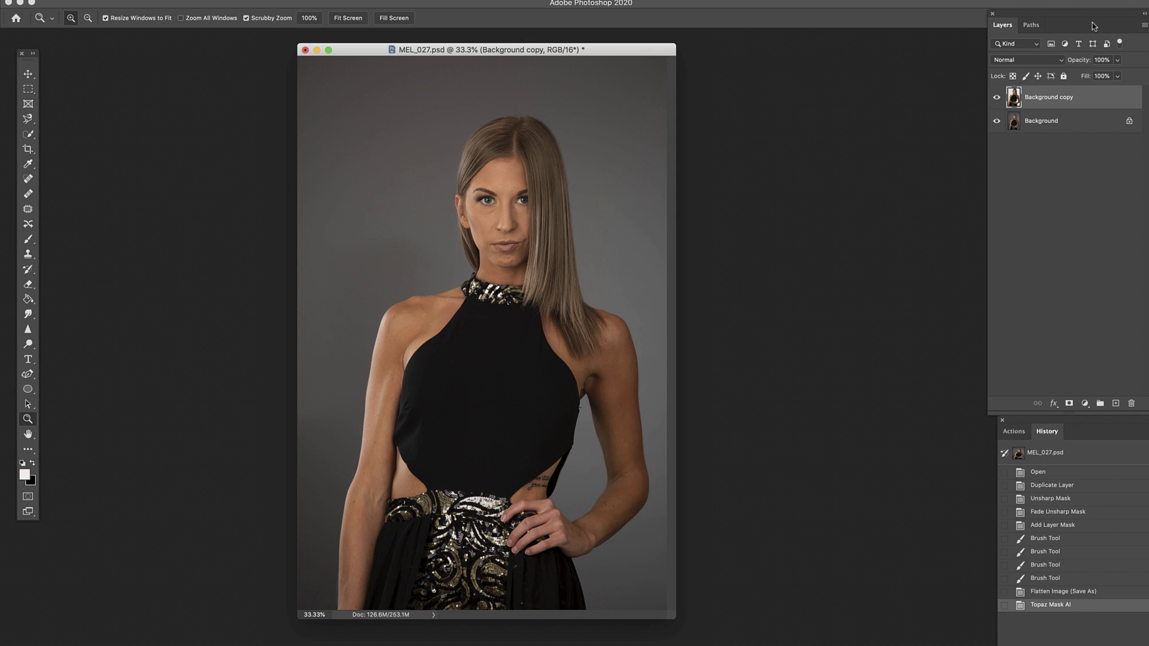
Step: Compare the cutout on transparency with the original photo by toggling the Background layer's visibility, with the Layers panel placed beside the image
left_click_drag(1072, 22, 772, 132)
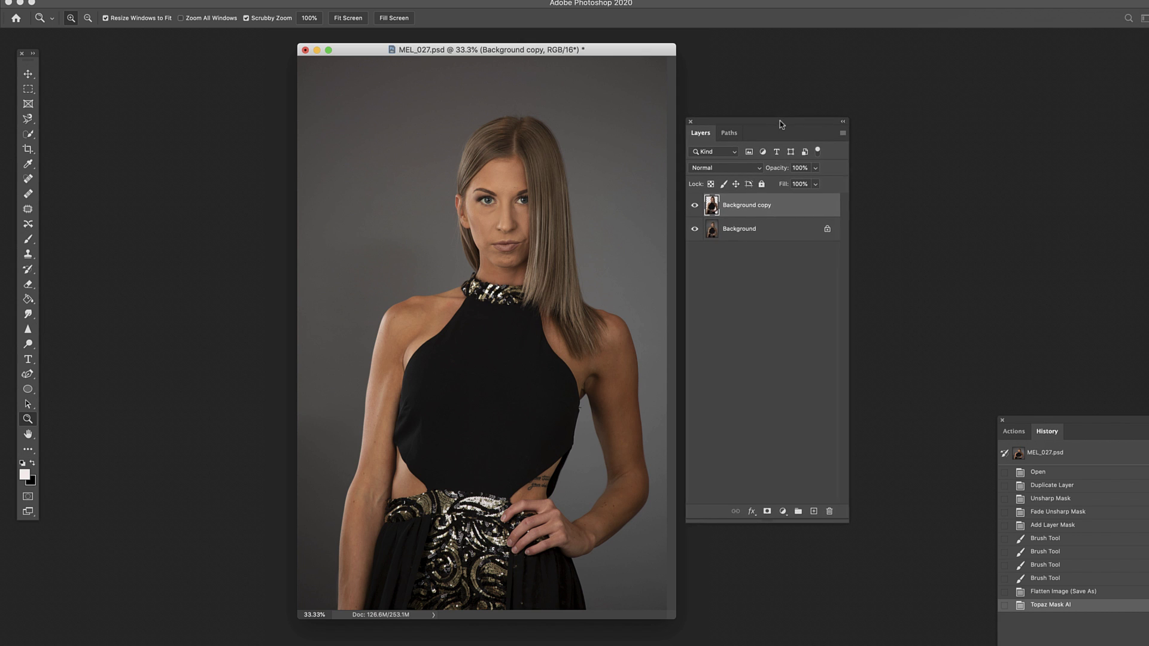
left_click(695, 230)
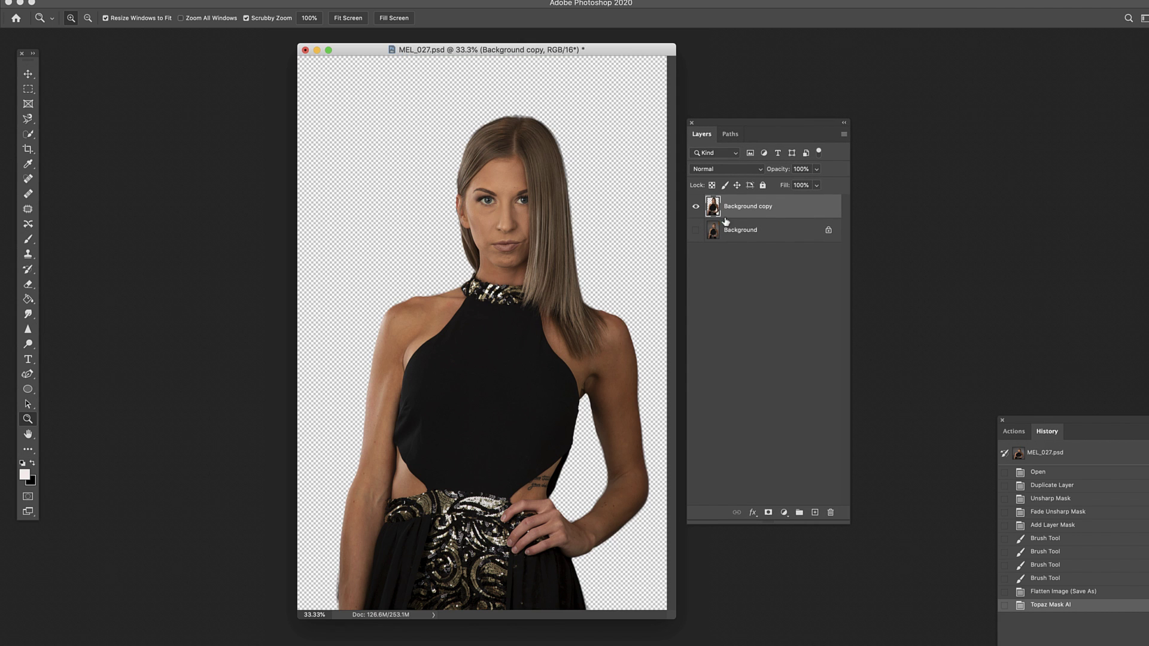
left_click(696, 230)
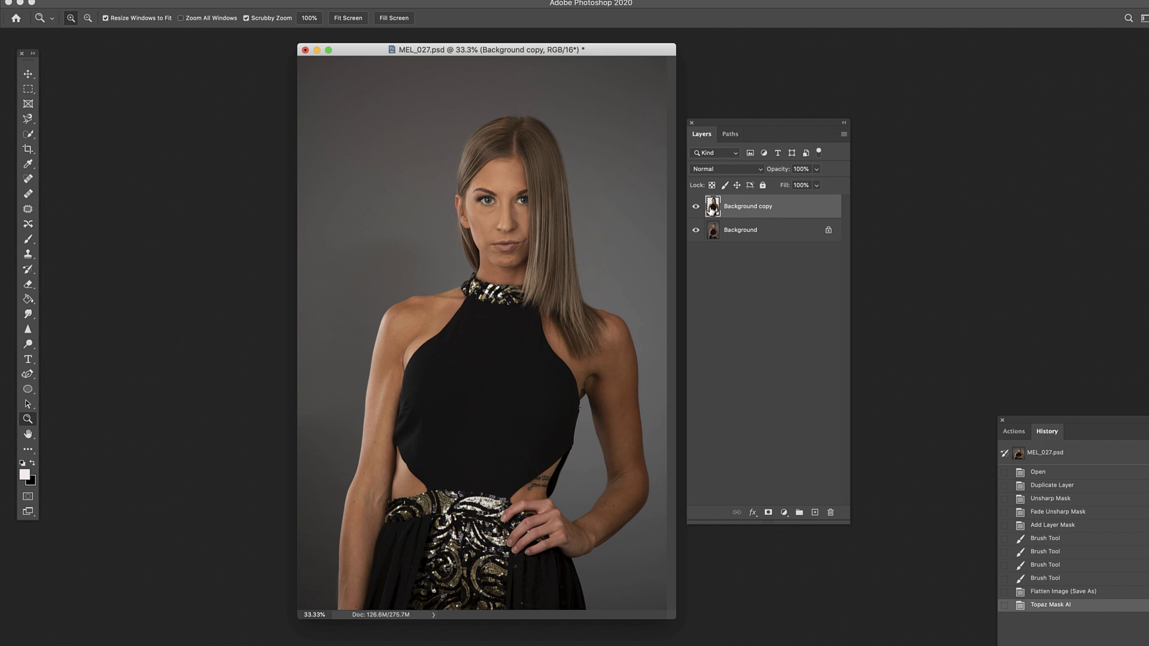
left_click(696, 231)
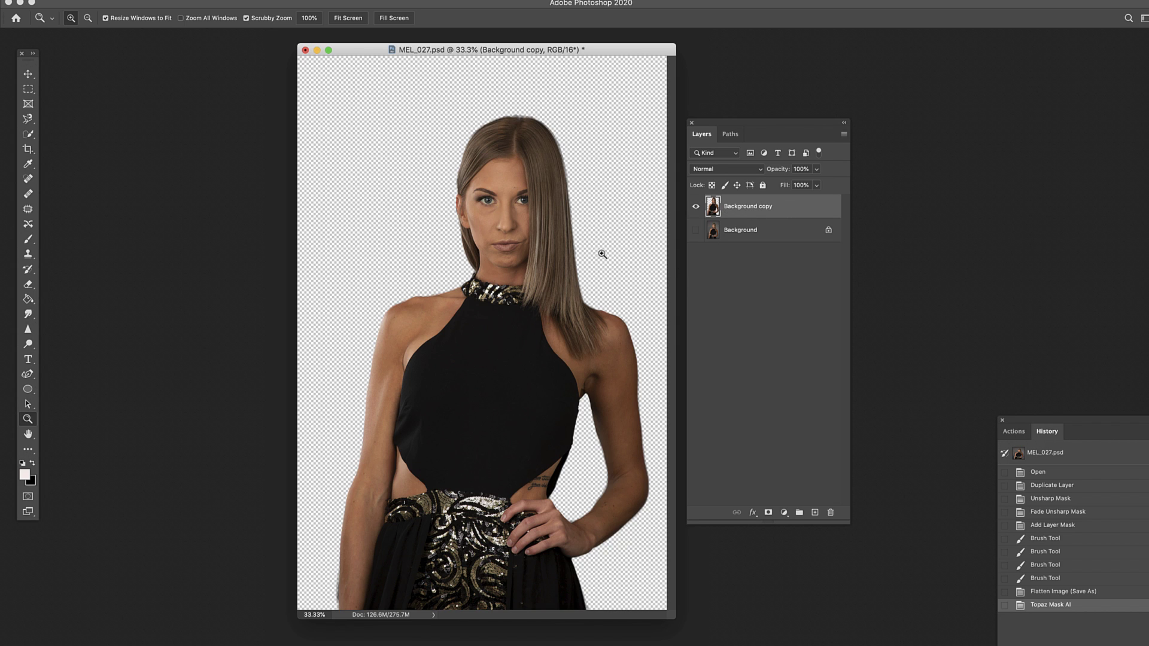
left_click(695, 231)
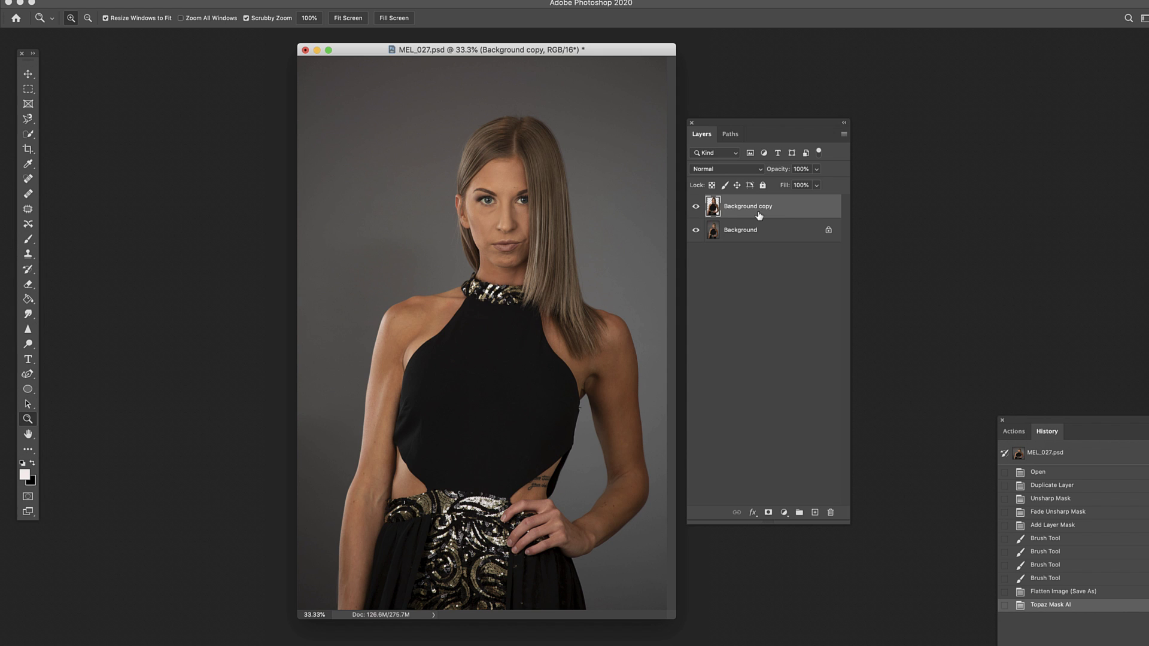
left_click_drag(754, 131, 754, 58)
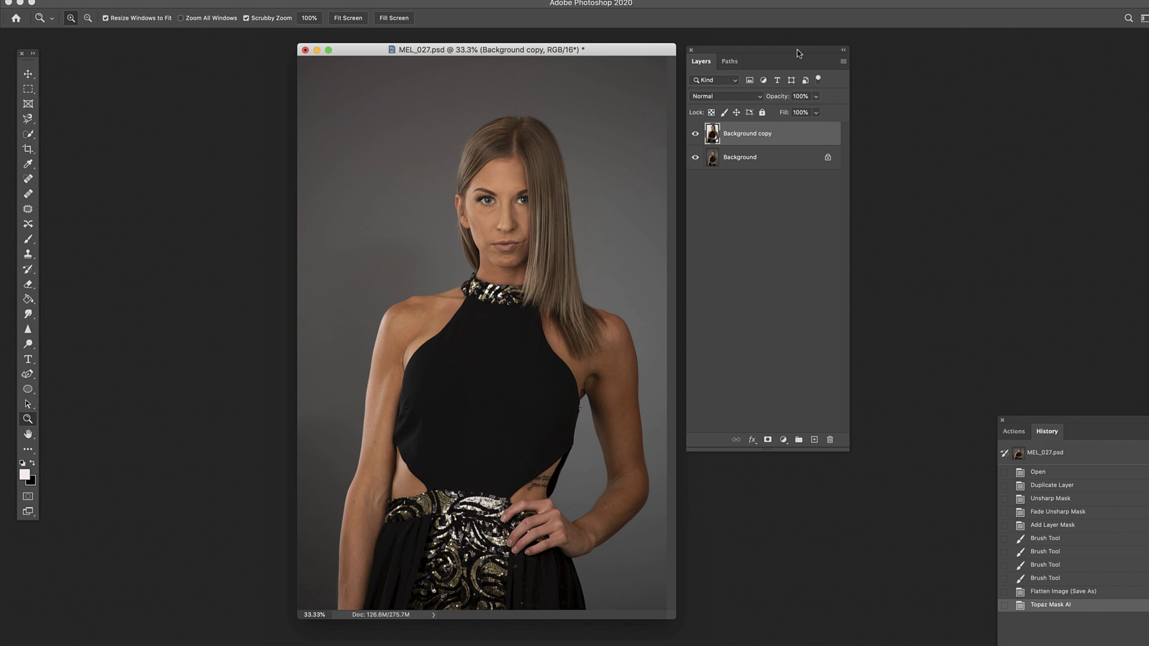
left_click_drag(801, 50, 798, 56)
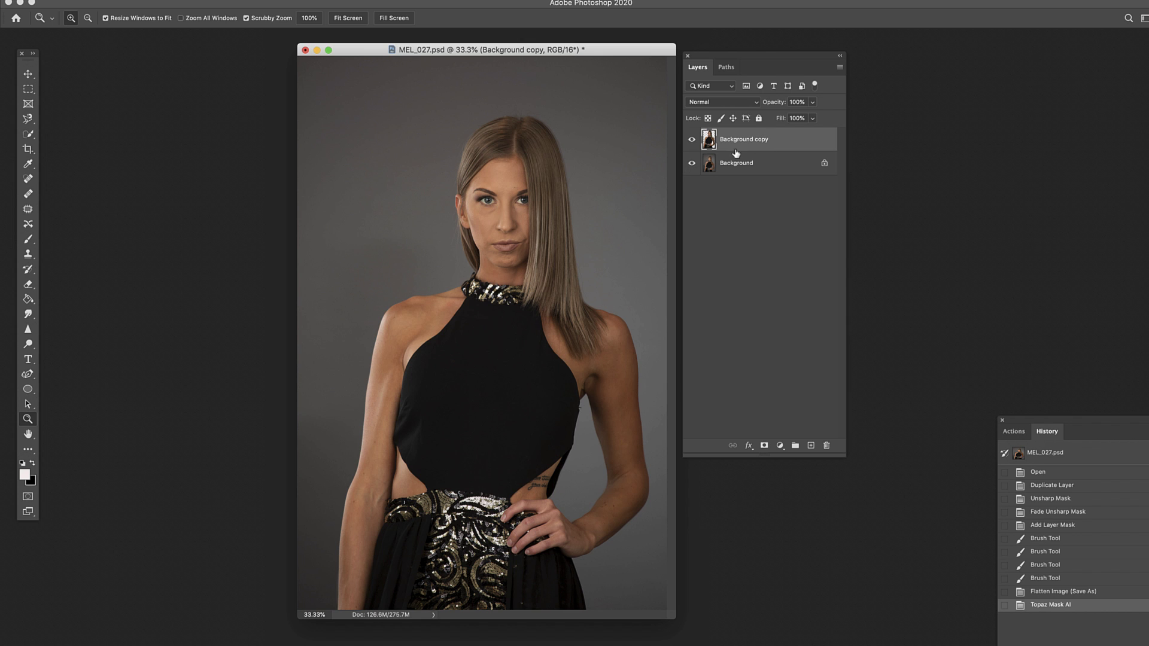
left_click(692, 164)
left_click(692, 164)
left_click(692, 163)
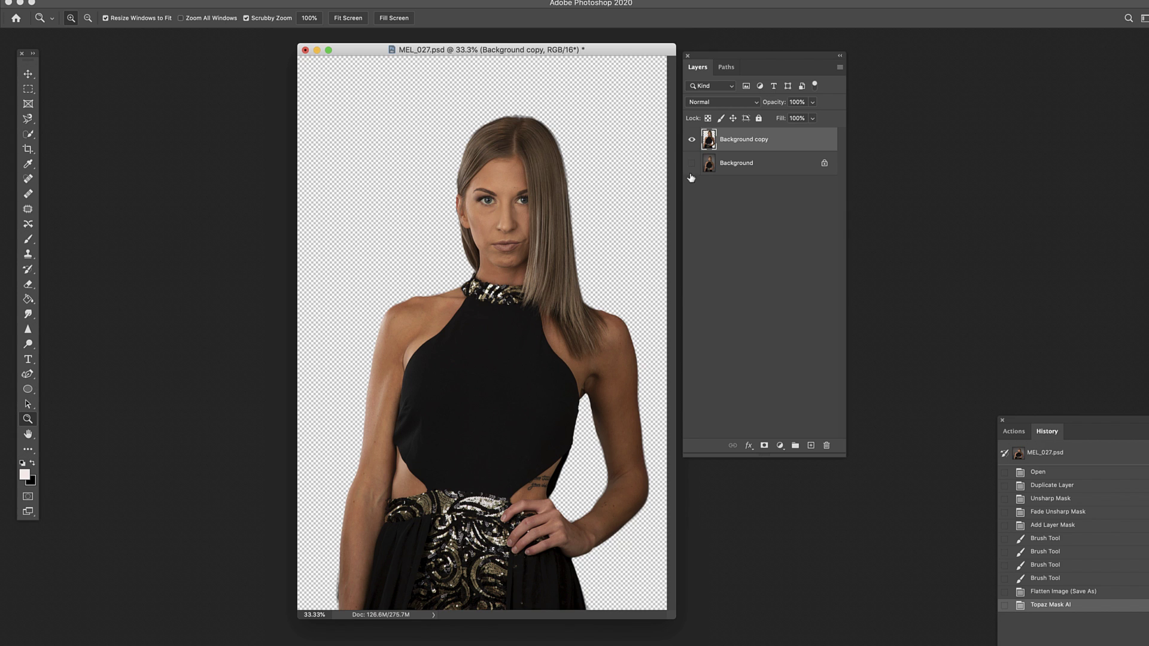
left_click(692, 164)
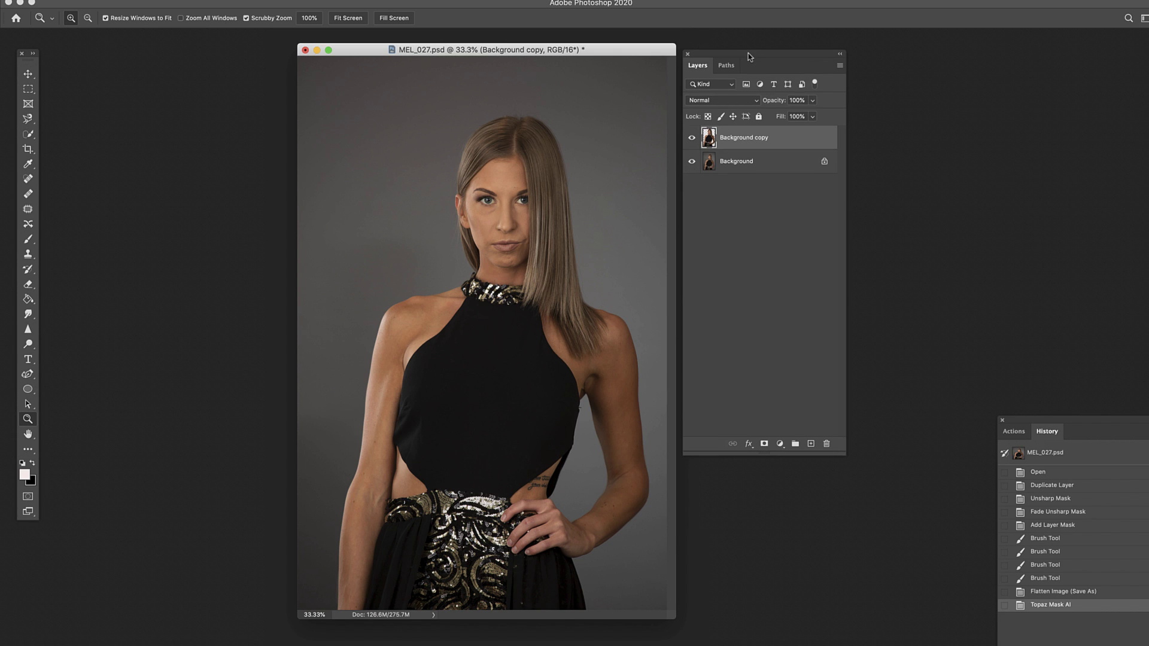
Step: Move the portrait of the woman aside and bring DAZ_100.psd to the front, enlarged to 33.3%
left_click_drag(755, 71, 1003, 53)
left_click_drag(629, 45, 371, 100)
left_click(589, 145)
left_click(501, 191)
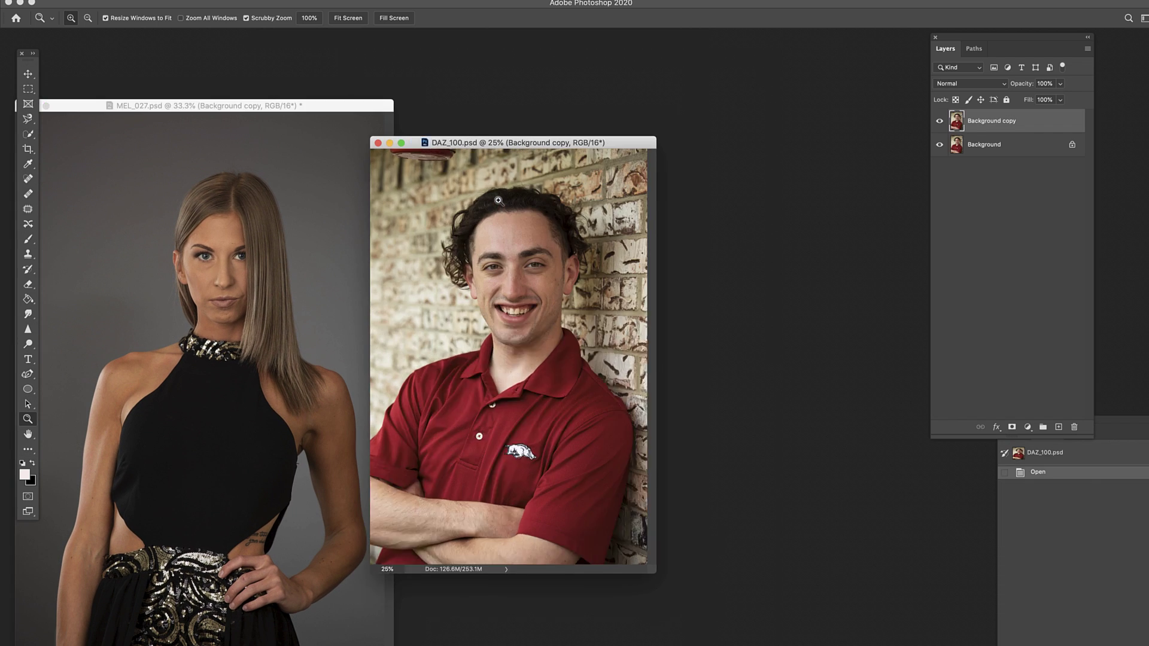
left_click(508, 203)
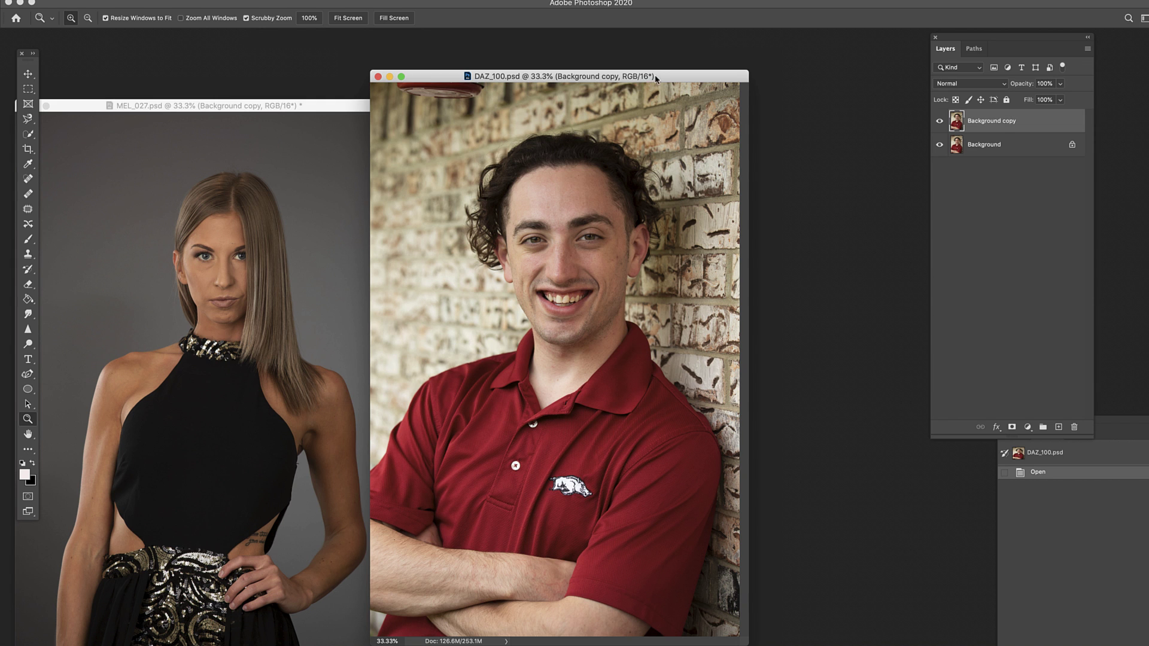
left_click_drag(655, 76, 619, 58)
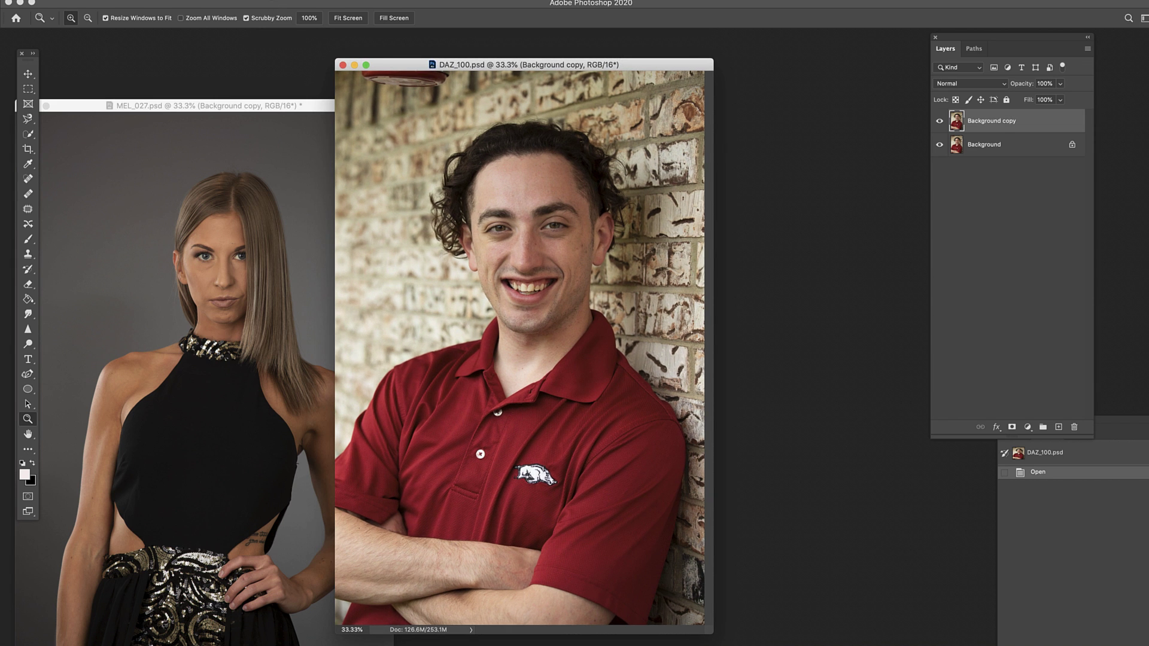
Step: Open the Background copy layer of DAZ_100.psd in the Topaz Mask AI filter
left_click(274, 0)
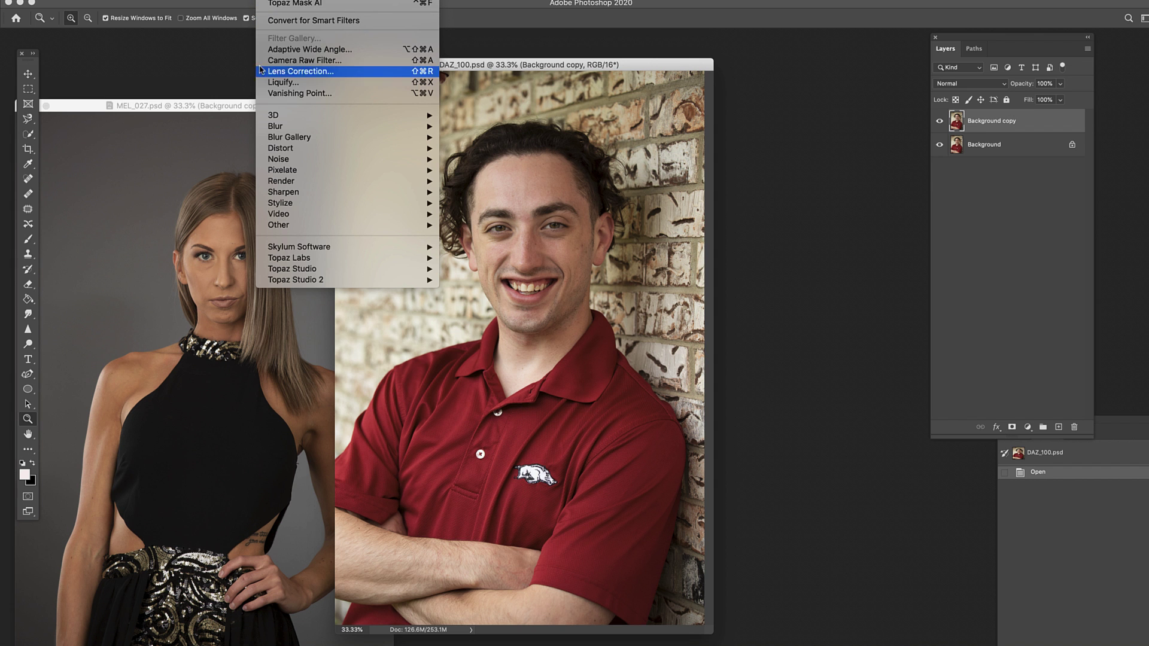
mouse_move(339, 261)
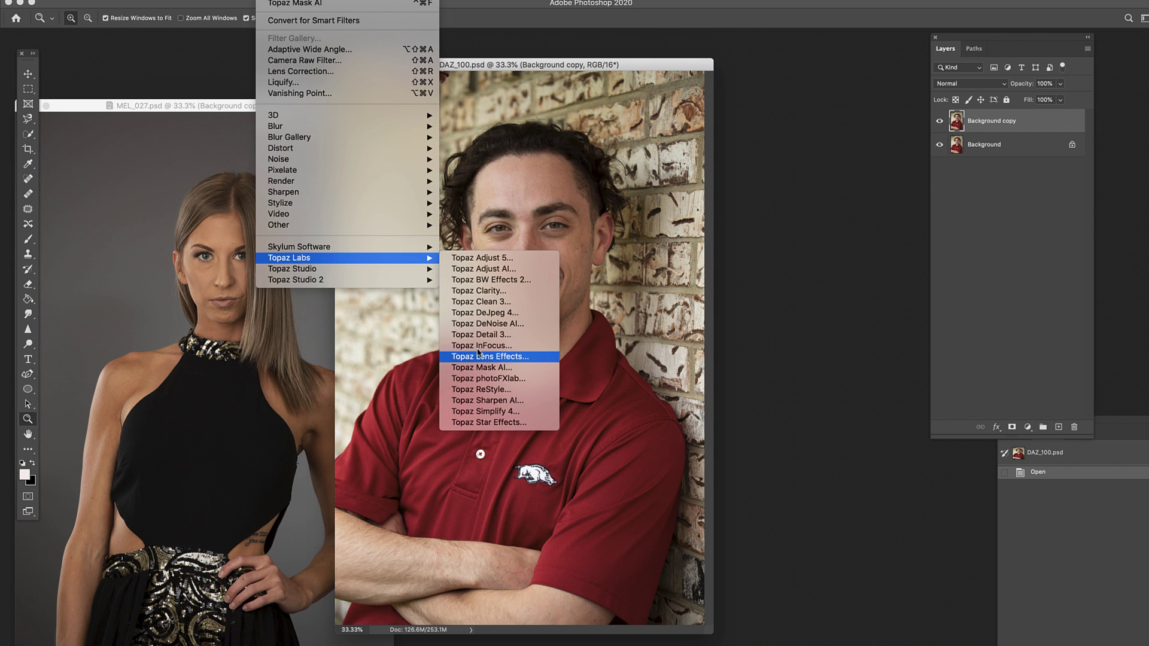
left_click(485, 368)
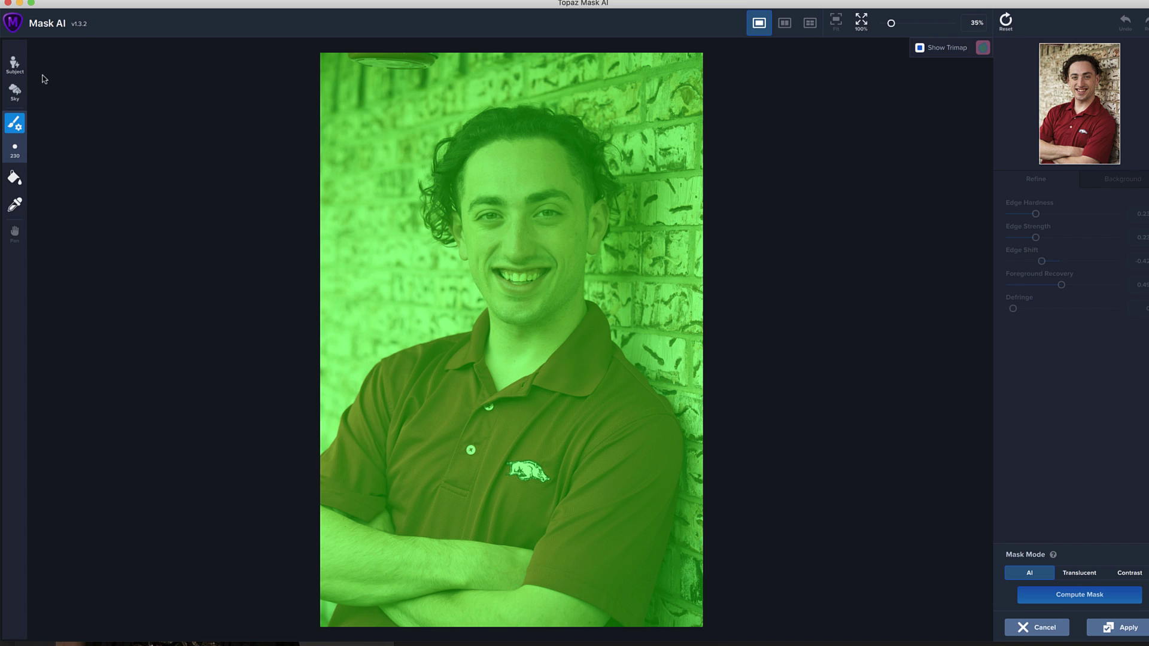
Step: Try auto-detecting the subject, and reset the whole trimap to MASK
left_click(13, 66)
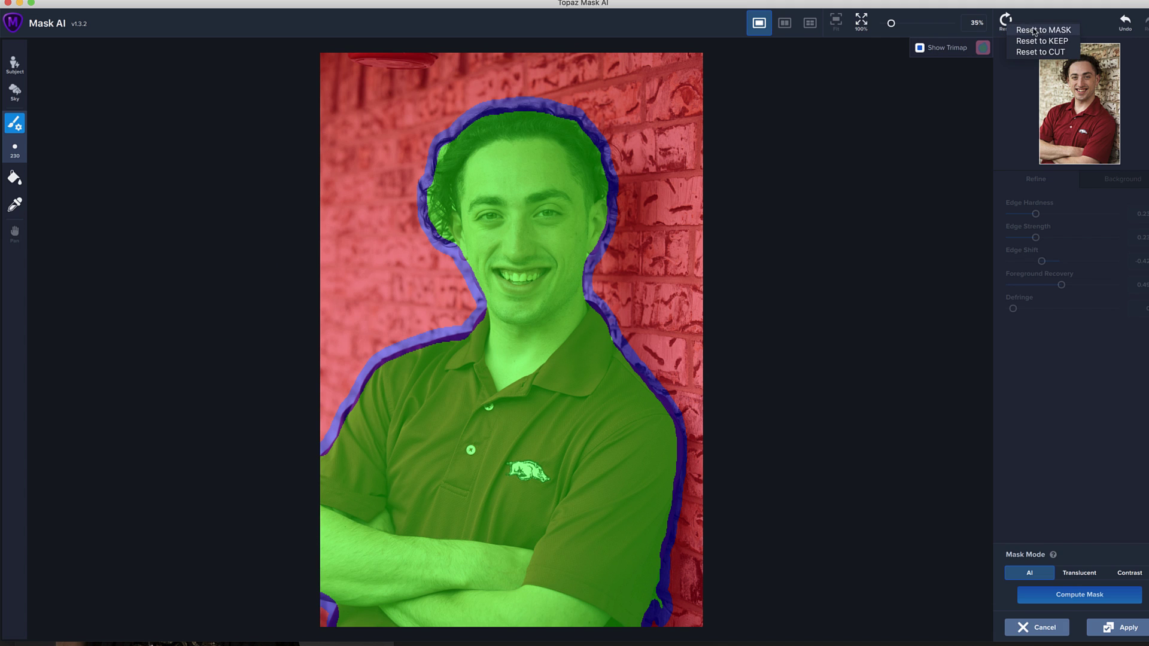
left_click(1041, 31)
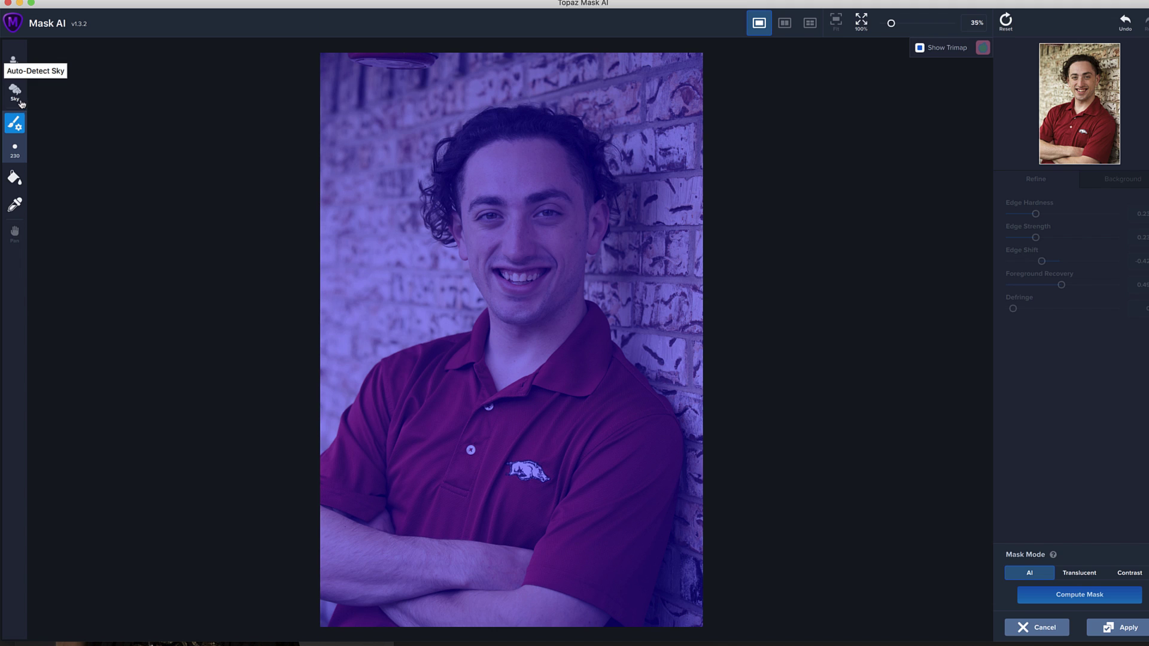
Step: Zoom in to 77% on the man's head and fill the entire trimap with green KEEP
left_click(17, 125)
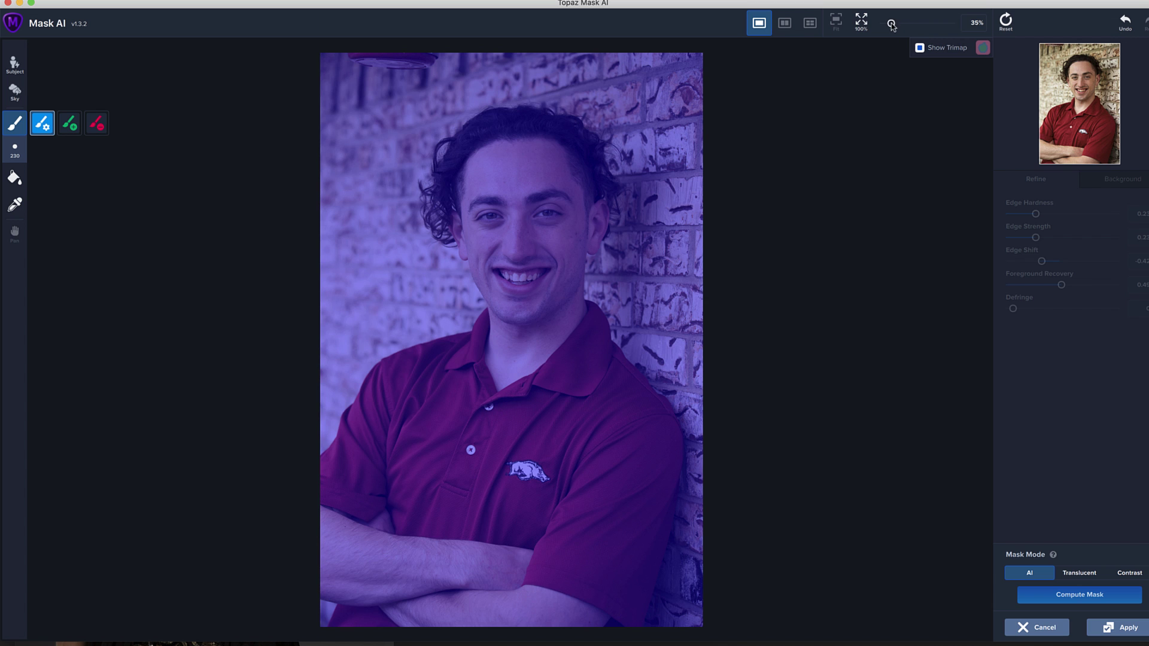
left_click_drag(891, 23, 897, 22)
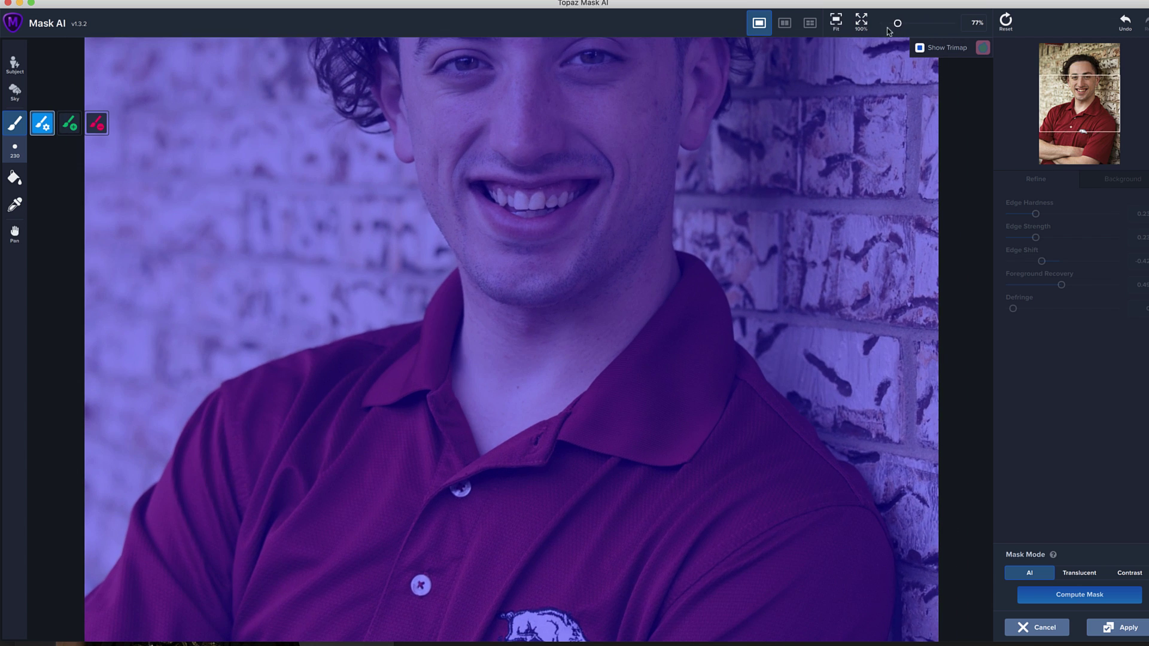
left_click_drag(351, 329, 353, 569)
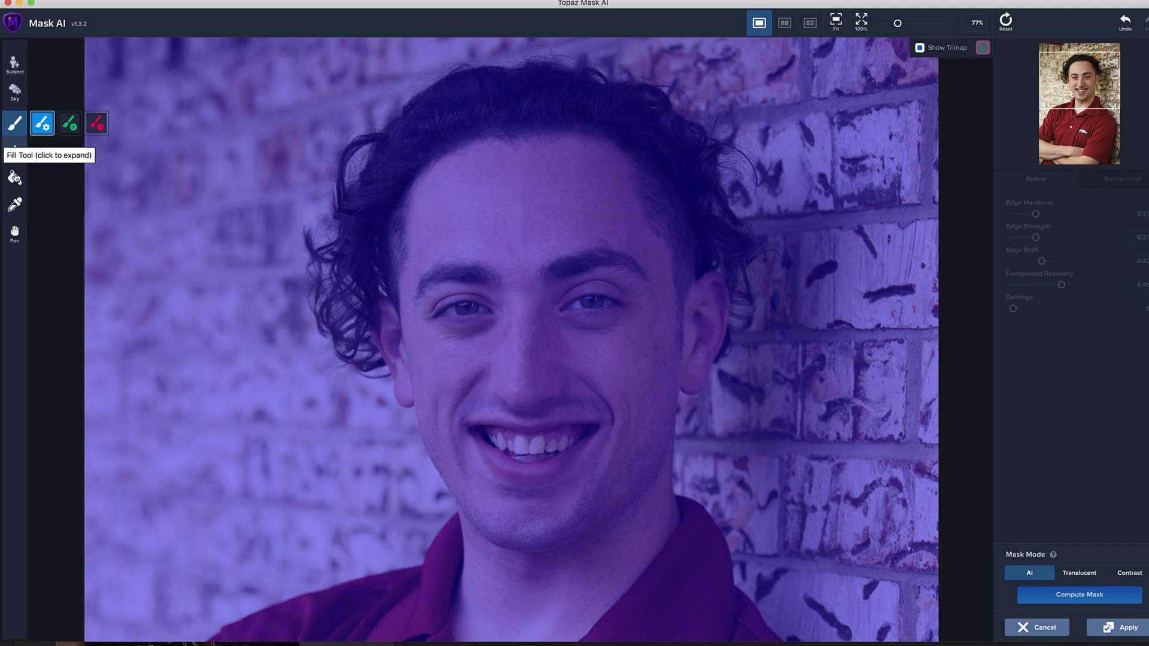
left_click(14, 179)
left_click(71, 181)
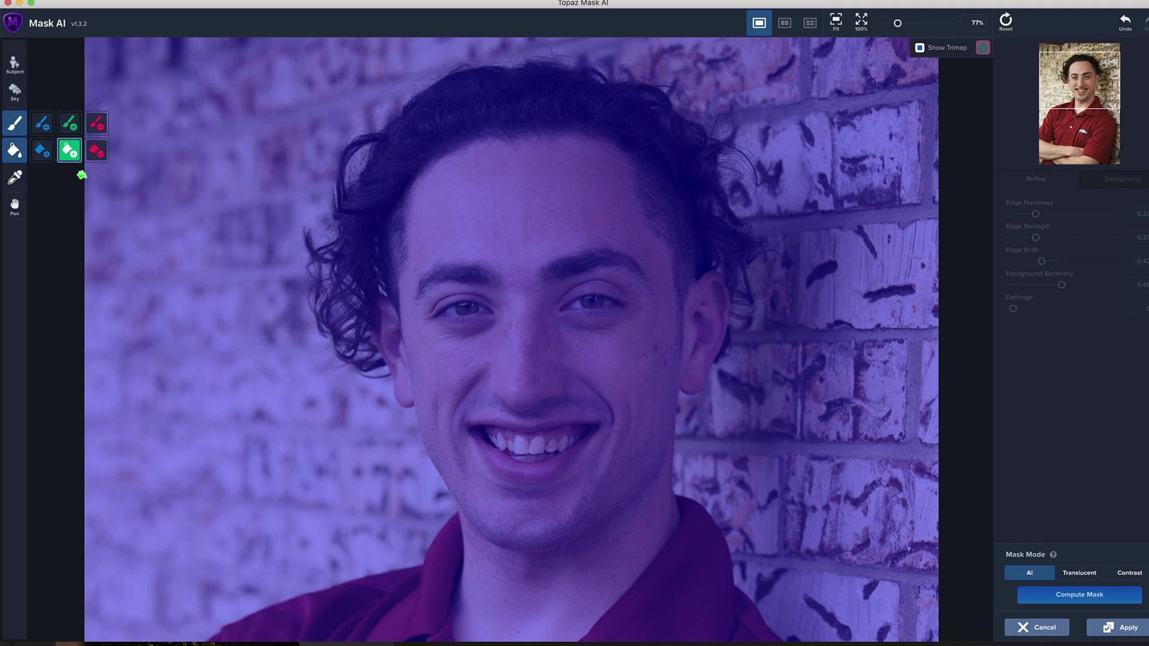
left_click(176, 181)
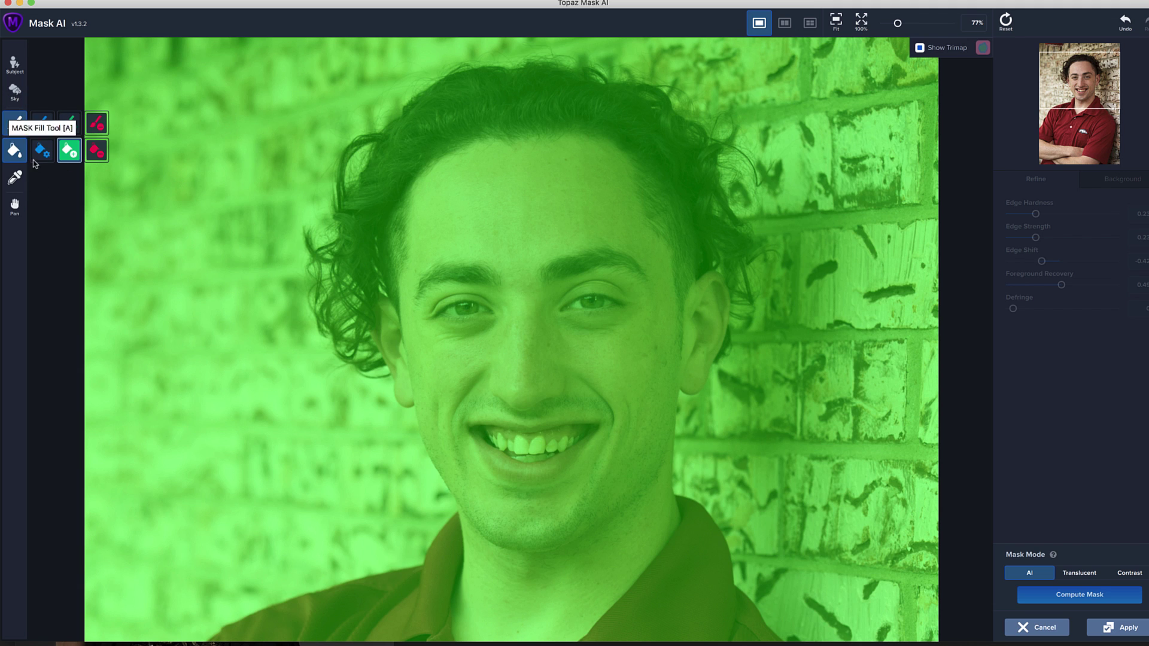
Step: Paint a blue MASK outline with a size 80 brush around the man's curly hair, neck and upper shoulders
left_click(42, 122)
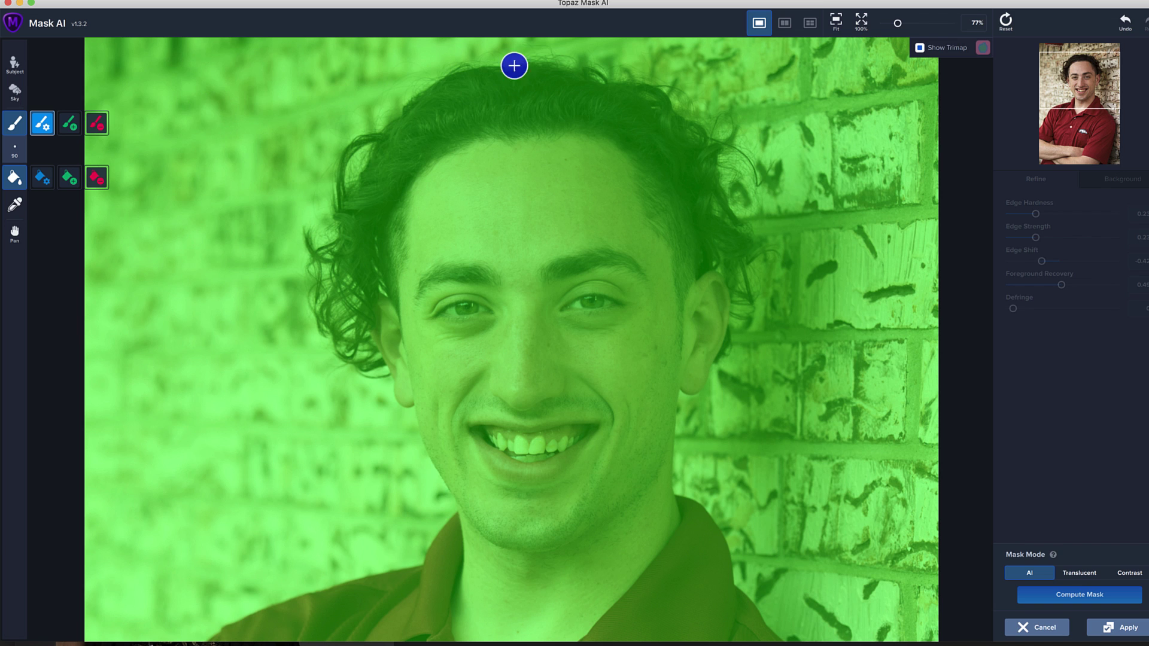
key("bracketleft")
mouse_move(521, 59)
left_mouse_down()
mouse_move(454, 71)
mouse_move(402, 109)
mouse_move(409, 101)
mouse_move(362, 140)
mouse_move(342, 200)
left_mouse_up()
mouse_move(359, 154)
left_mouse_down()
mouse_move(331, 232)
mouse_move(321, 247)
mouse_move(310, 235)
mouse_move(335, 336)
mouse_move(322, 318)
mouse_move(354, 315)
mouse_move(338, 300)
mouse_move(331, 343)
mouse_move(351, 363)
mouse_move(342, 332)
mouse_move(356, 332)
mouse_move(355, 363)
mouse_move(389, 375)
mouse_move(453, 513)
mouse_move(416, 570)
mouse_move(215, 623)
left_mouse_up()
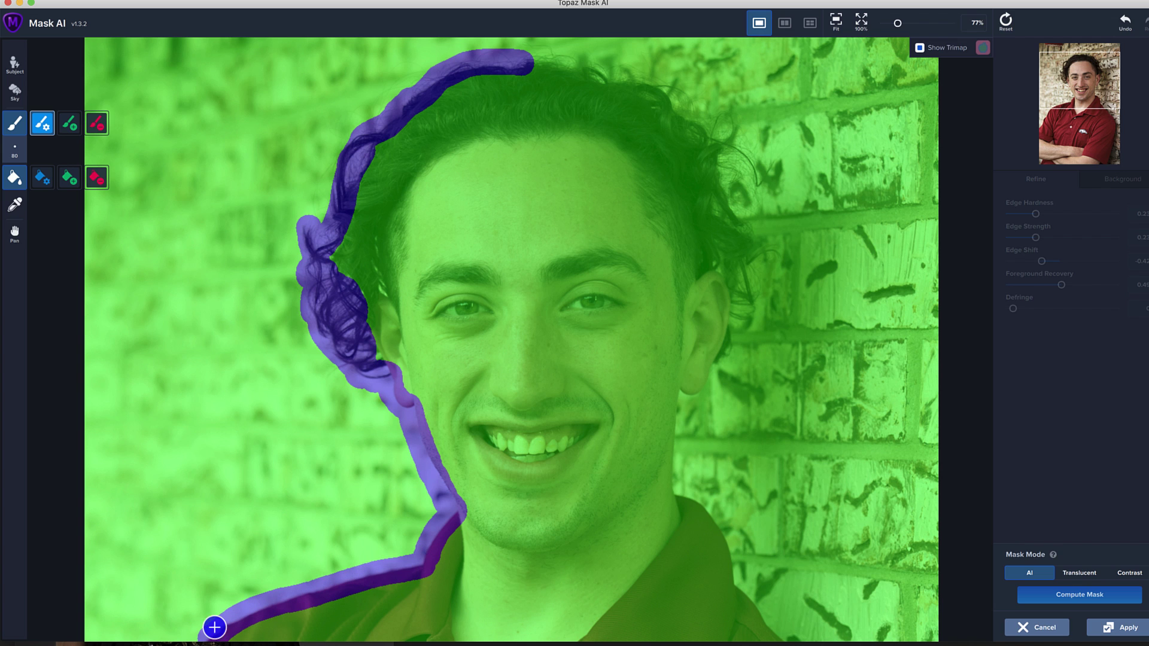
mouse_move(536, 52)
left_mouse_down()
mouse_move(675, 99)
mouse_move(700, 136)
mouse_move(729, 133)
mouse_move(714, 170)
mouse_move(723, 188)
mouse_move(729, 170)
mouse_move(742, 225)
mouse_move(760, 242)
mouse_move(742, 264)
mouse_move(749, 304)
mouse_move(703, 377)
mouse_move(674, 389)
mouse_move(668, 474)
mouse_move(763, 631)
left_mouse_up()
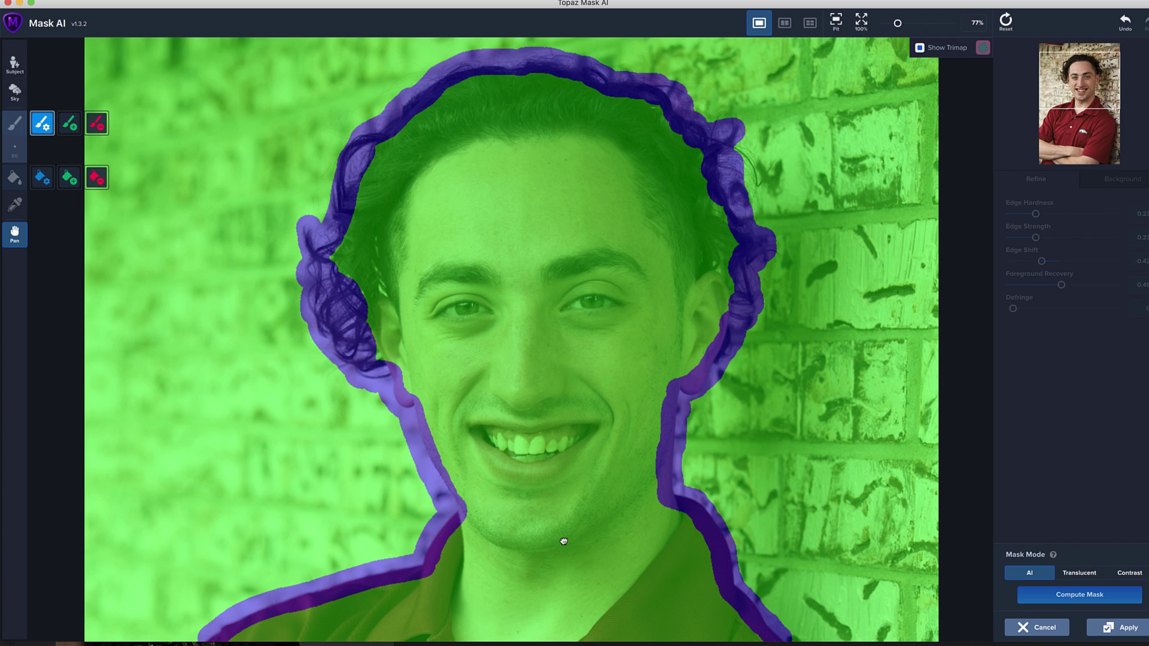
Step: Continue the blue MASK outline down both sleeves to the image edges and around the small background gap below the folded arms
left_click_drag(564, 540, 508, 162)
mouse_move(787, 277)
left_mouse_down()
mouse_move(858, 360)
mouse_move(889, 431)
mouse_move(898, 481)
mouse_move(861, 644)
left_mouse_up()
left_click_drag(205, 272, 85, 487)
key("space")
mouse_move(214, 448)
left_mouse_down()
mouse_move(269, 324)
mouse_move(239, 308)
left_mouse_up()
mouse_move(85, 564)
left_mouse_down()
mouse_move(115, 592)
mouse_move(104, 639)
left_mouse_up()
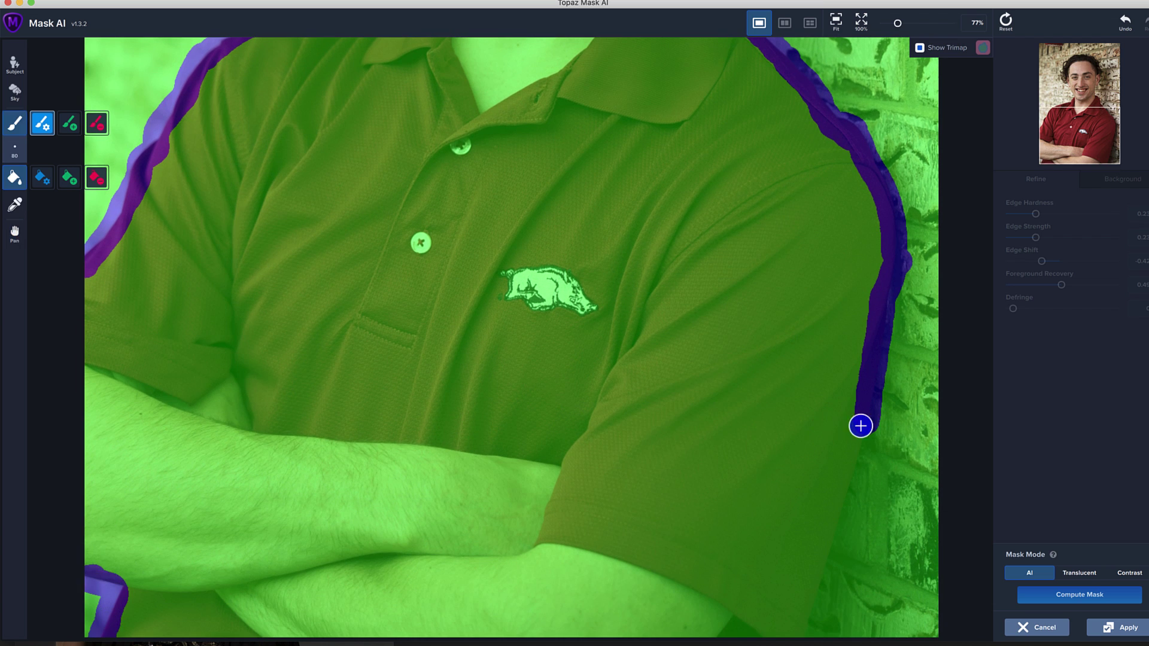
mouse_move(861, 423)
left_mouse_down()
mouse_move(828, 572)
mouse_move(800, 636)
left_mouse_up()
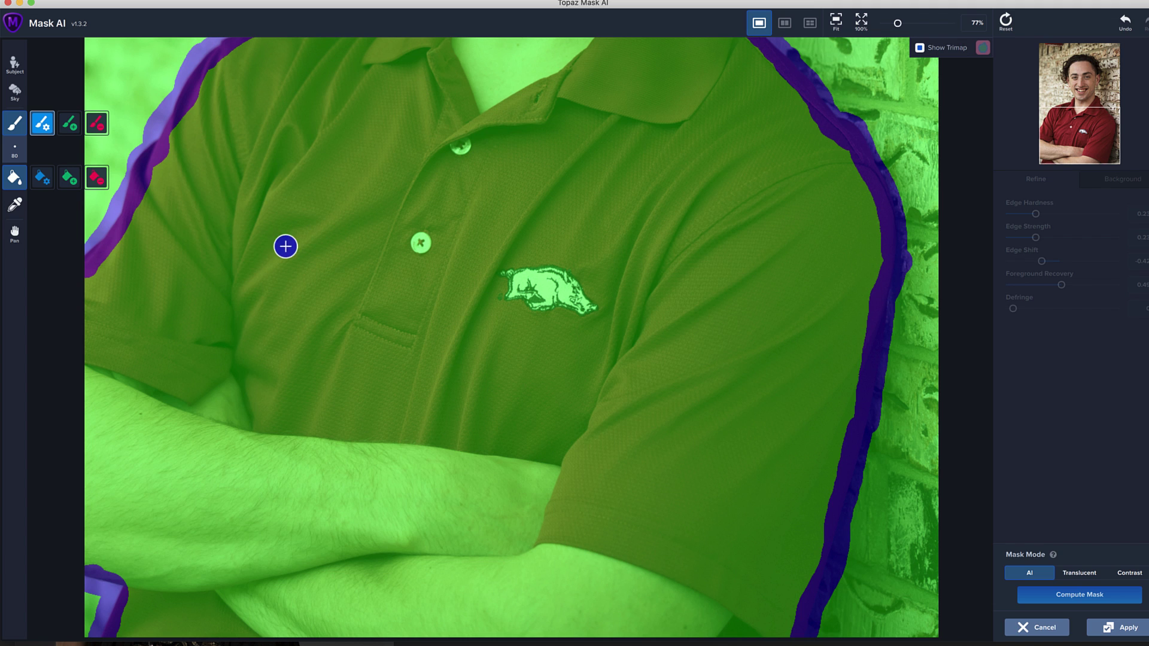
Step: Fit the whole image in view, fill the background outside the outline with red CUT, and compute the mask in AI mode
left_click(835, 23)
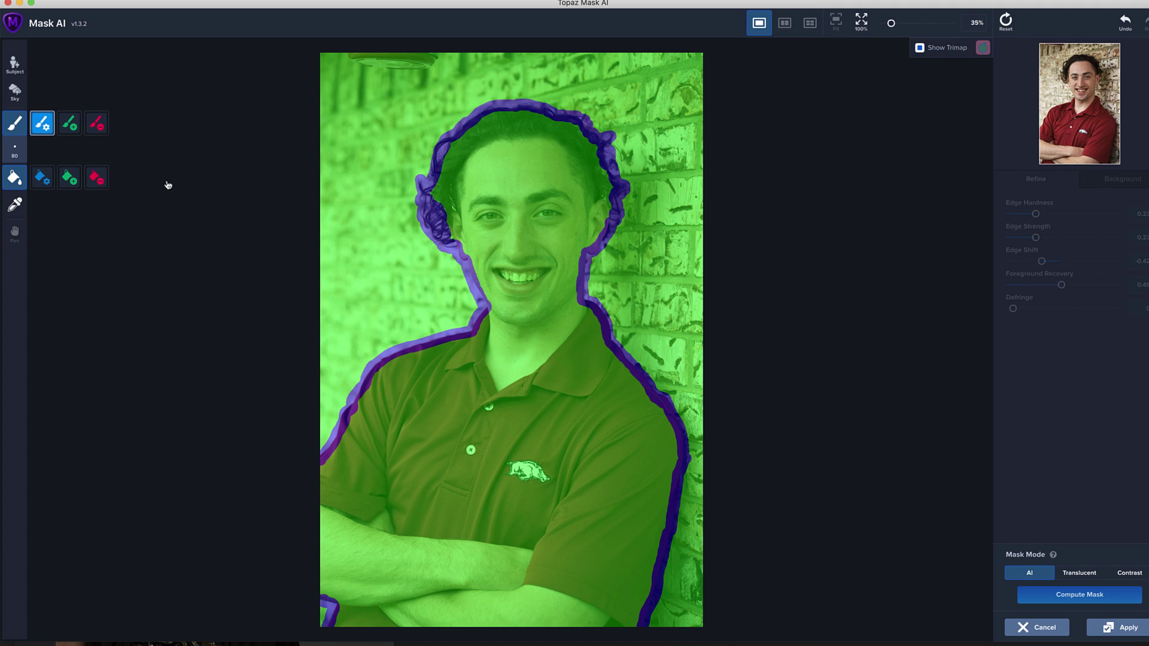
left_click(96, 177)
left_click(362, 115)
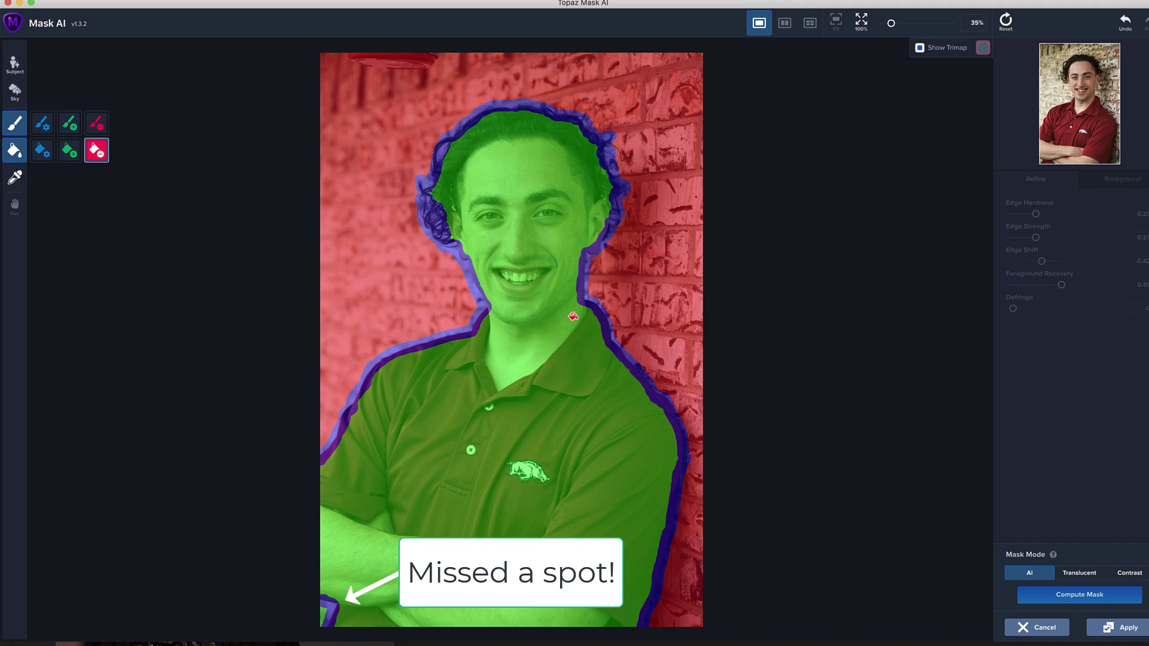
left_click(1080, 595)
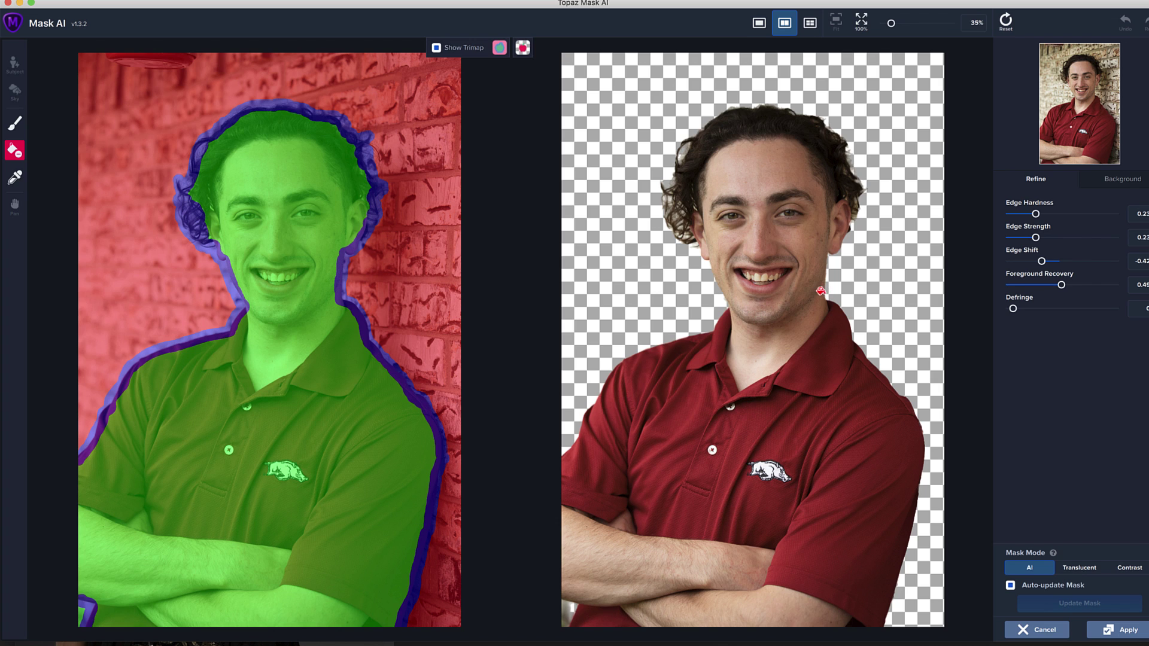
Step: Switch the mask mode to Translucent, dab the MASK brush along the curls on both sides of the head, and recompute the mask
left_click(15, 123)
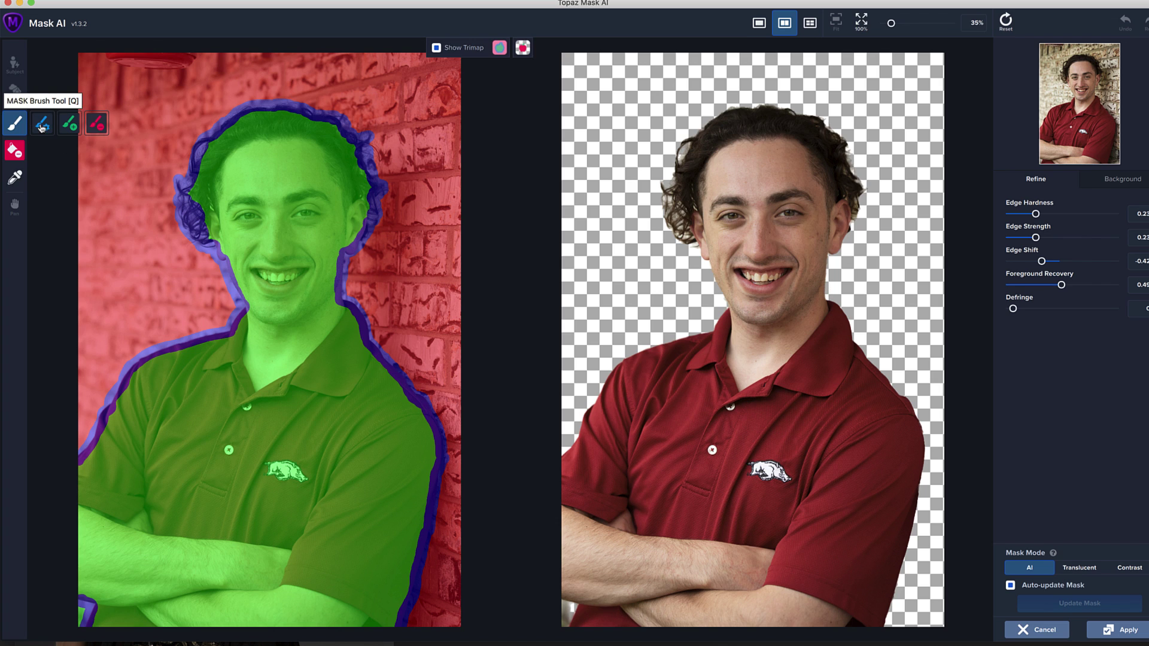
left_click(42, 123)
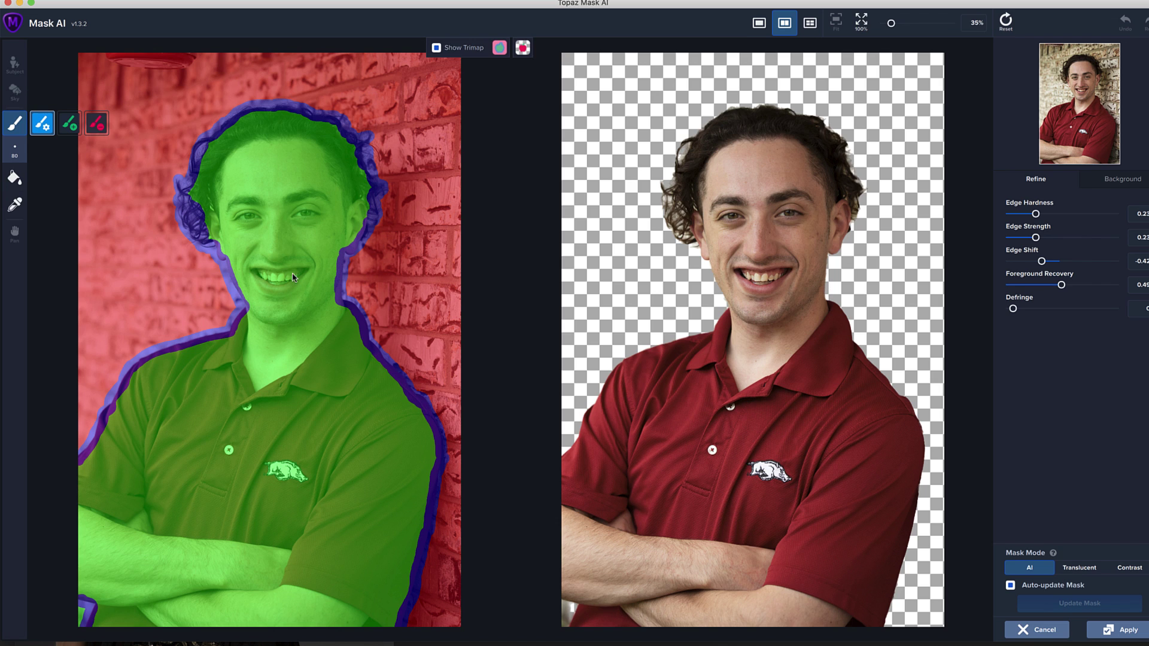
left_click(1078, 569)
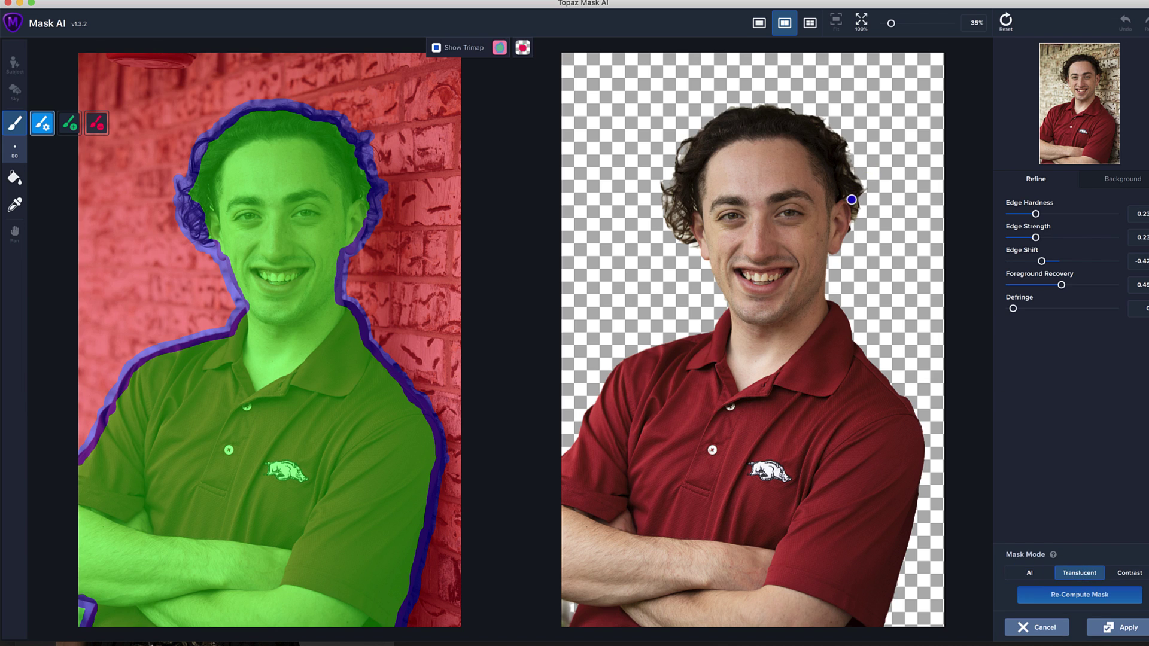
mouse_move(854, 213)
left_mouse_down()
mouse_move(835, 141)
mouse_move(814, 120)
mouse_move(840, 143)
mouse_move(857, 214)
left_mouse_up()
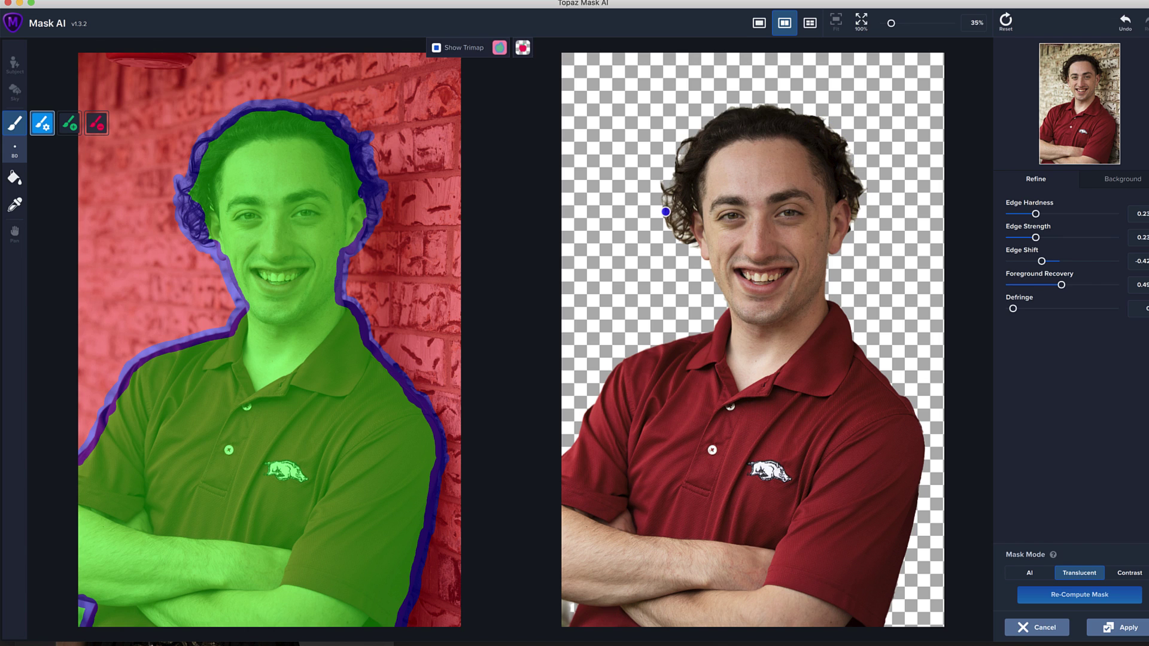
left_click_drag(665, 212, 682, 239)
left_click(1094, 596)
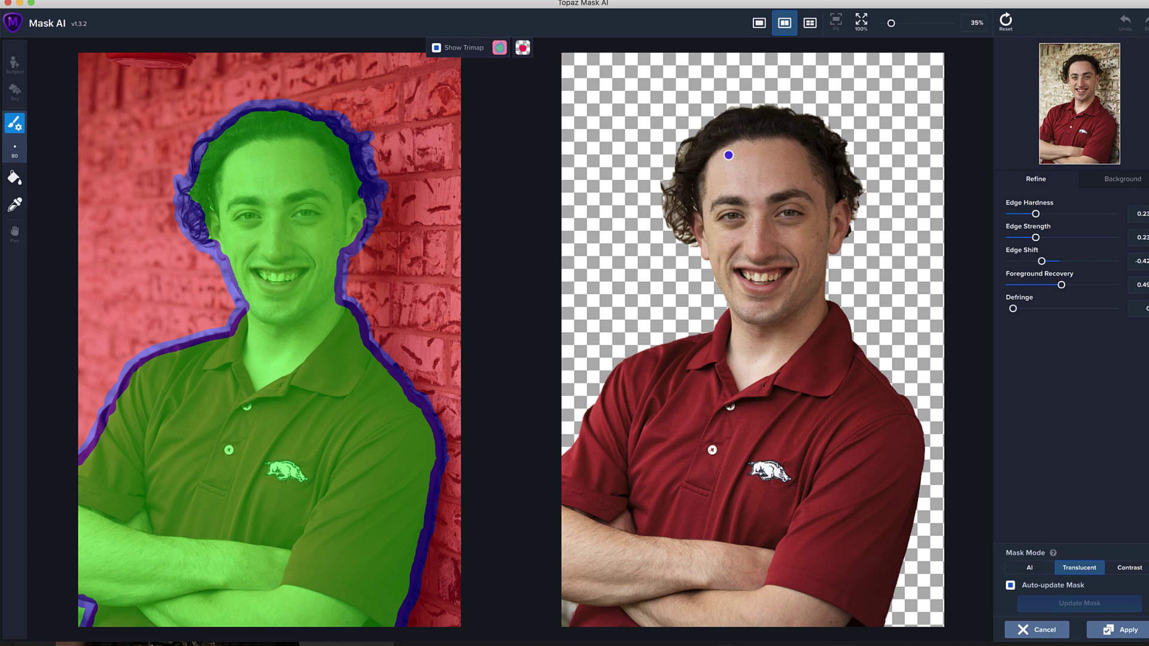
Step: Set the background replacement to an image and load the cypress swamp photo behind the man
left_click(1129, 181)
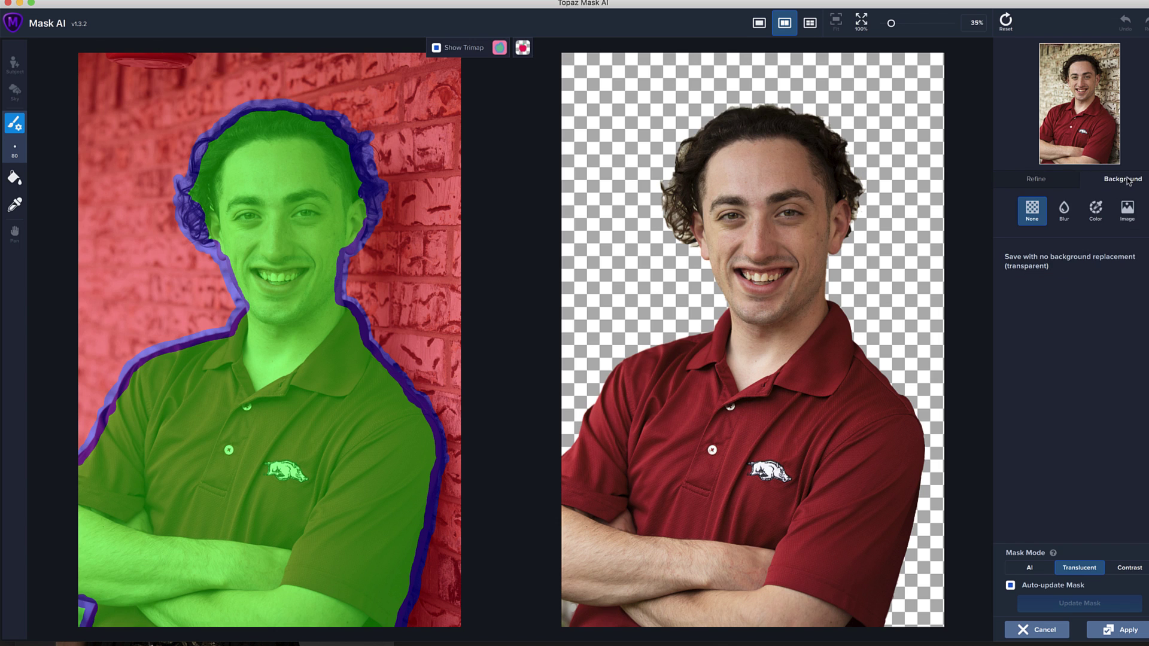
left_click(1129, 209)
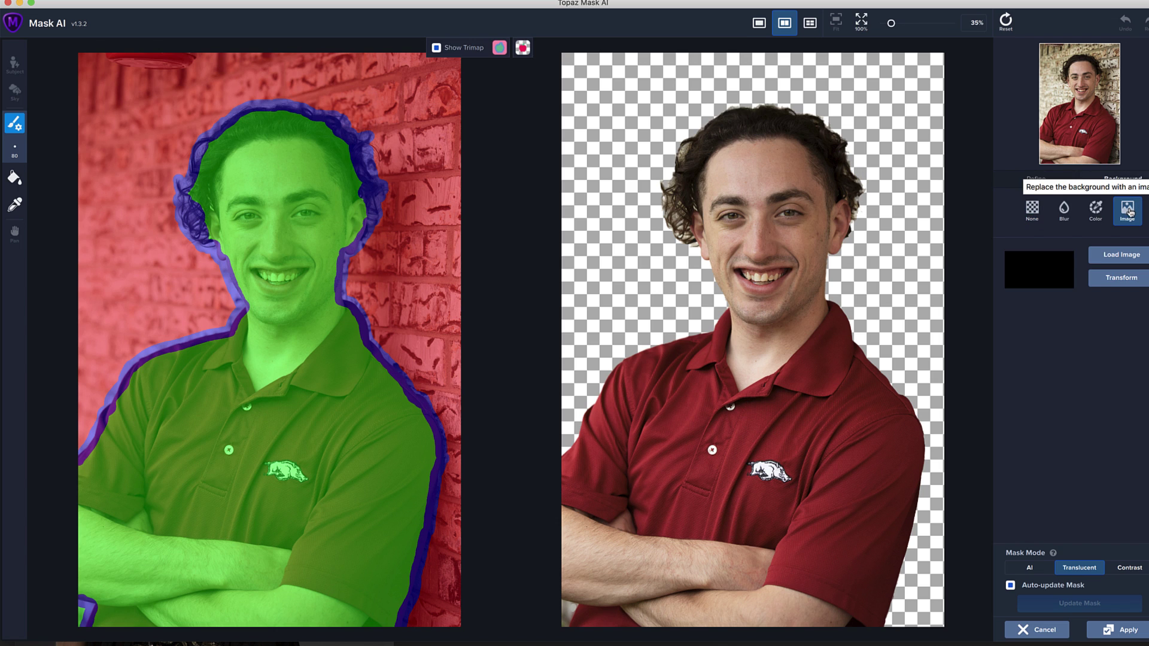
left_click(1115, 258)
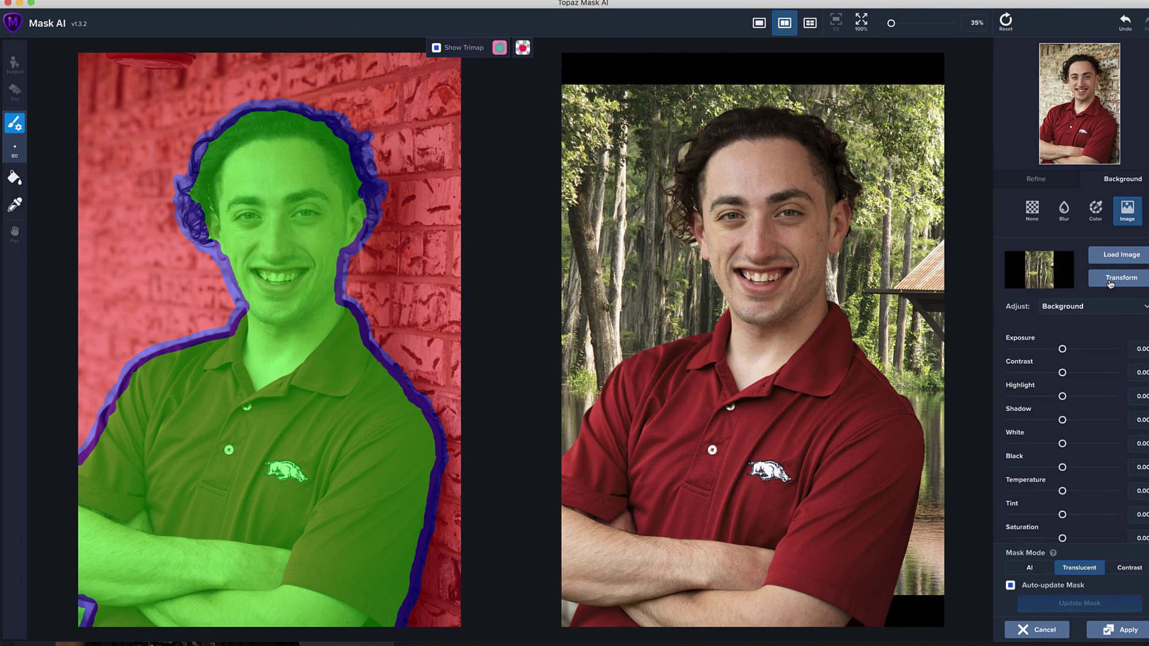
Step: Flip the swamp background horizontally and enlarge it until it covers the whole frame, then return to the refine settings
left_click(1109, 283)
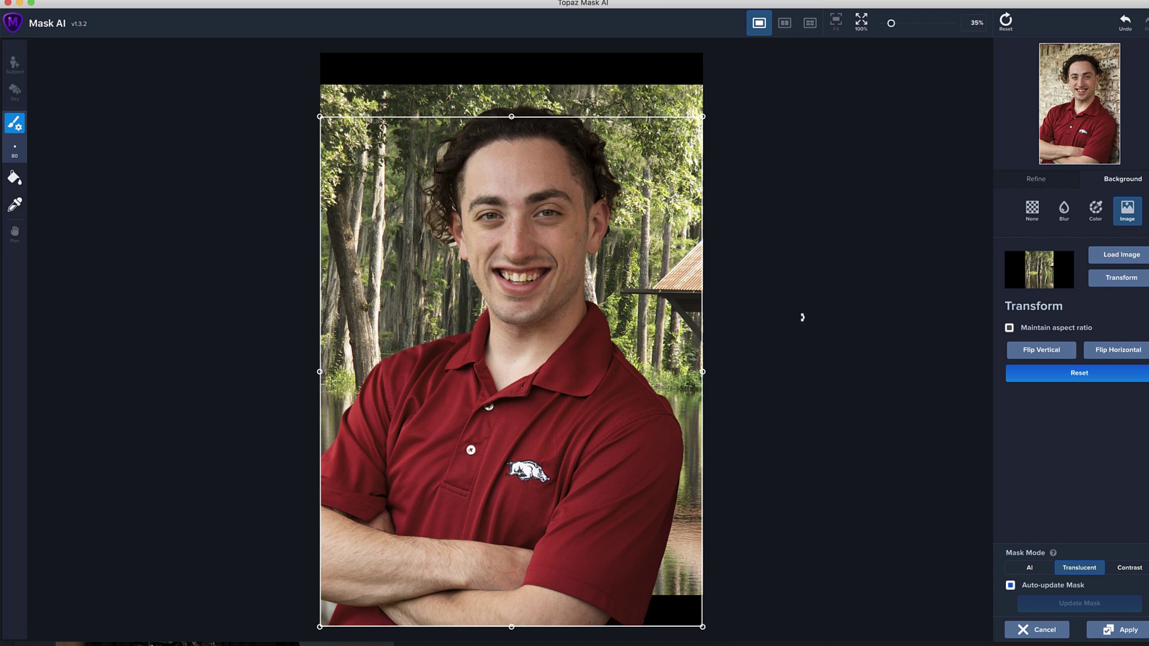
left_click(1118, 350)
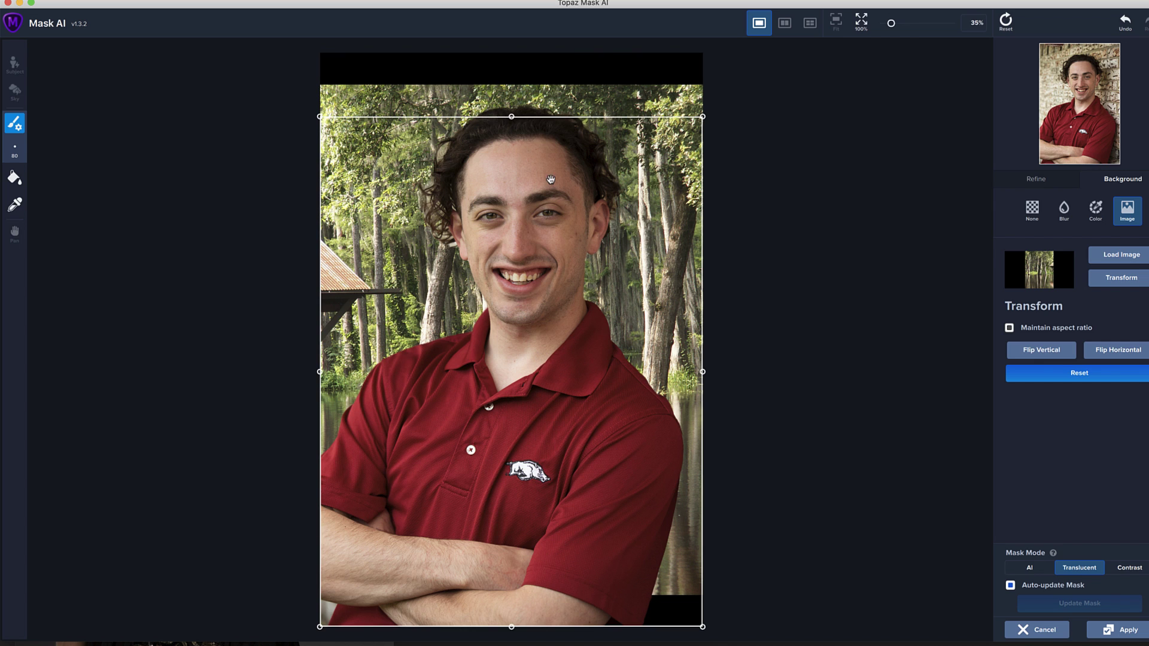
left_click_drag(320, 116, 214, 38)
left_click(1026, 180)
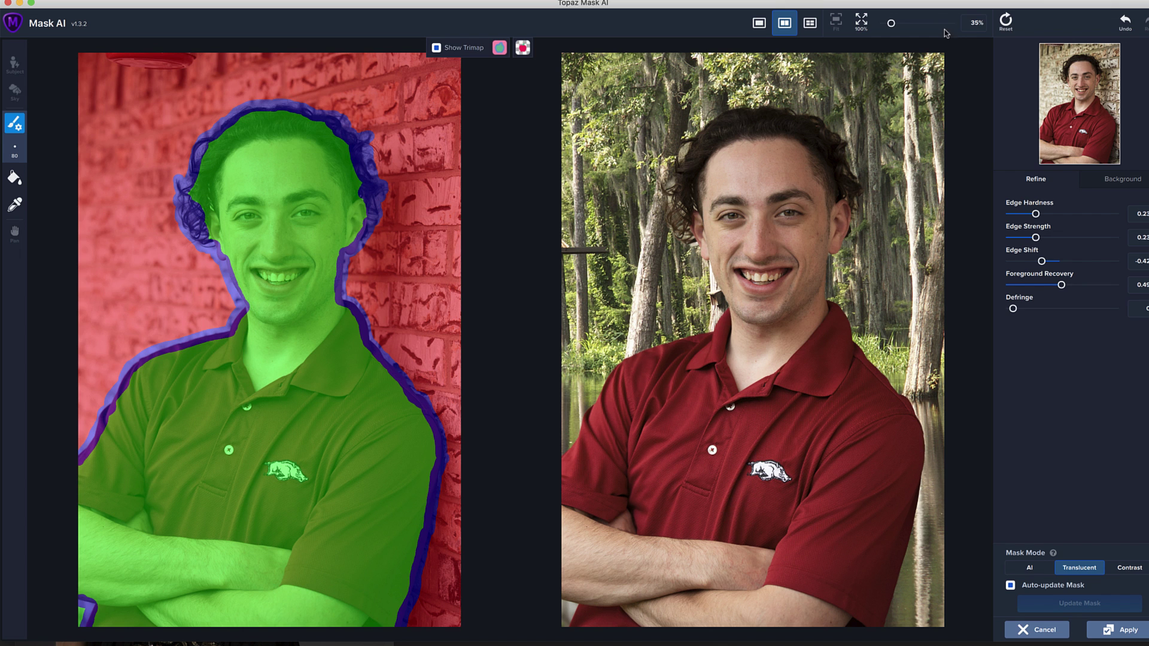
Step: Zoom in to 64% on the man's hair and extend the blue MASK area inward along the curls beside his ear
left_click_drag(891, 24, 895, 24)
key("space")
left_click_drag(747, 226, 721, 295)
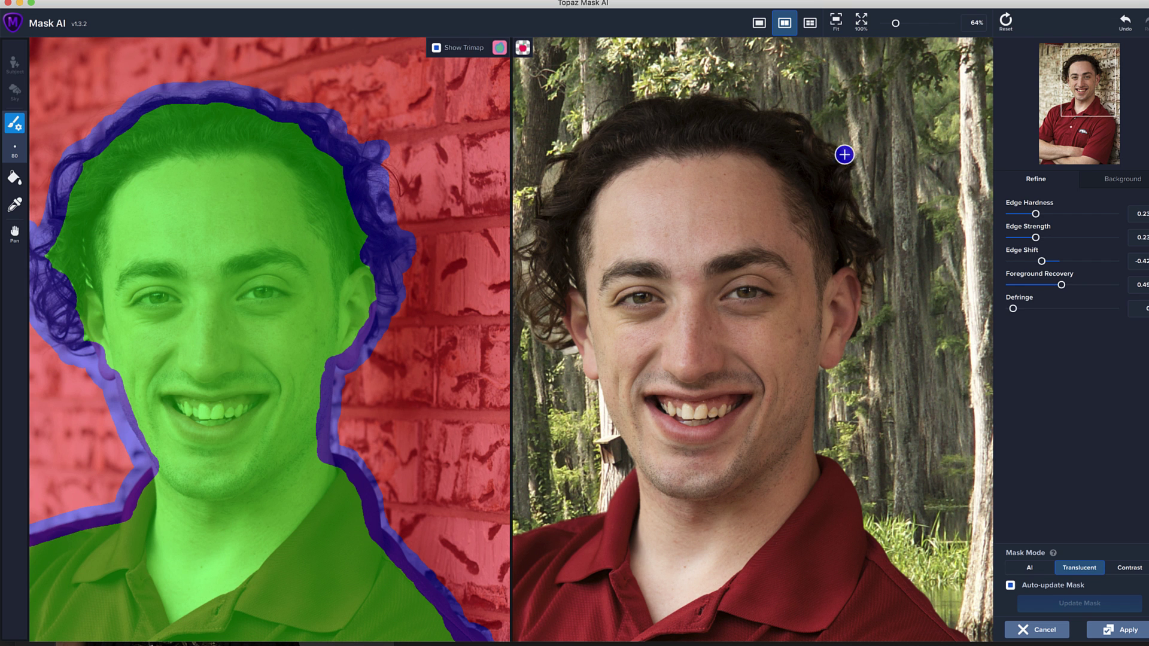
key("space")
left_click_drag(731, 156, 816, 140)
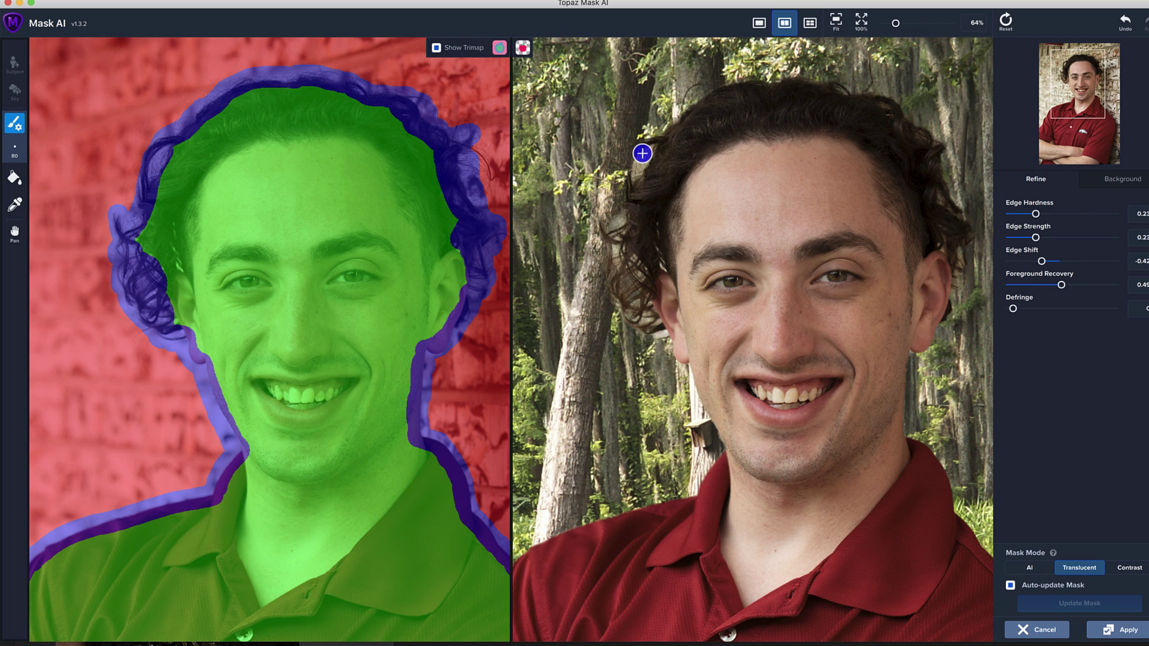
left_click(13, 125)
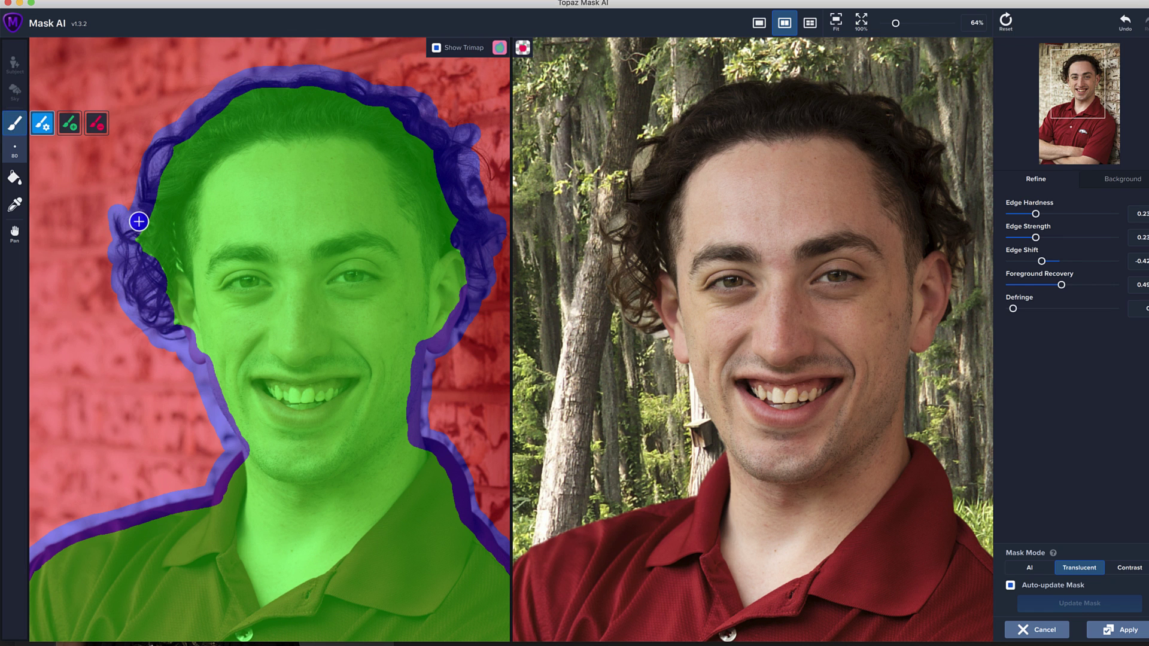
mouse_move(142, 232)
left_mouse_down()
mouse_move(174, 328)
mouse_move(146, 236)
mouse_move(133, 239)
mouse_move(151, 307)
mouse_move(171, 339)
left_mouse_up()
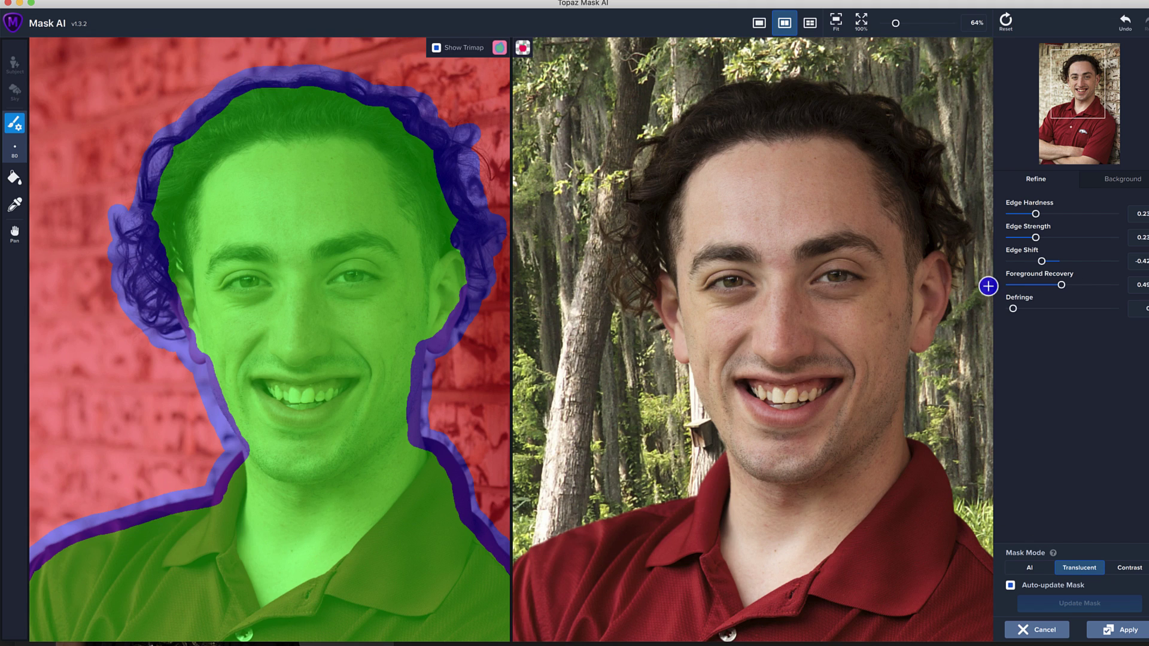
Step: Apply the man's cutout to DAZ_100.psd as a transparent image
left_click_drag(895, 24, 890, 24)
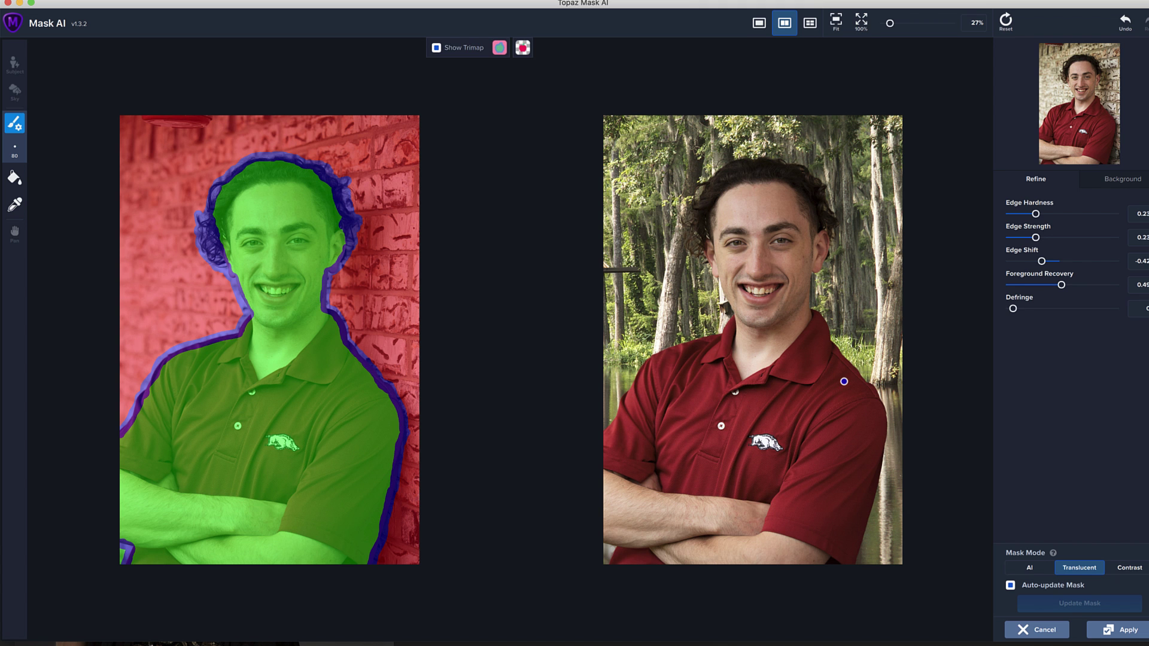
left_click(1125, 631)
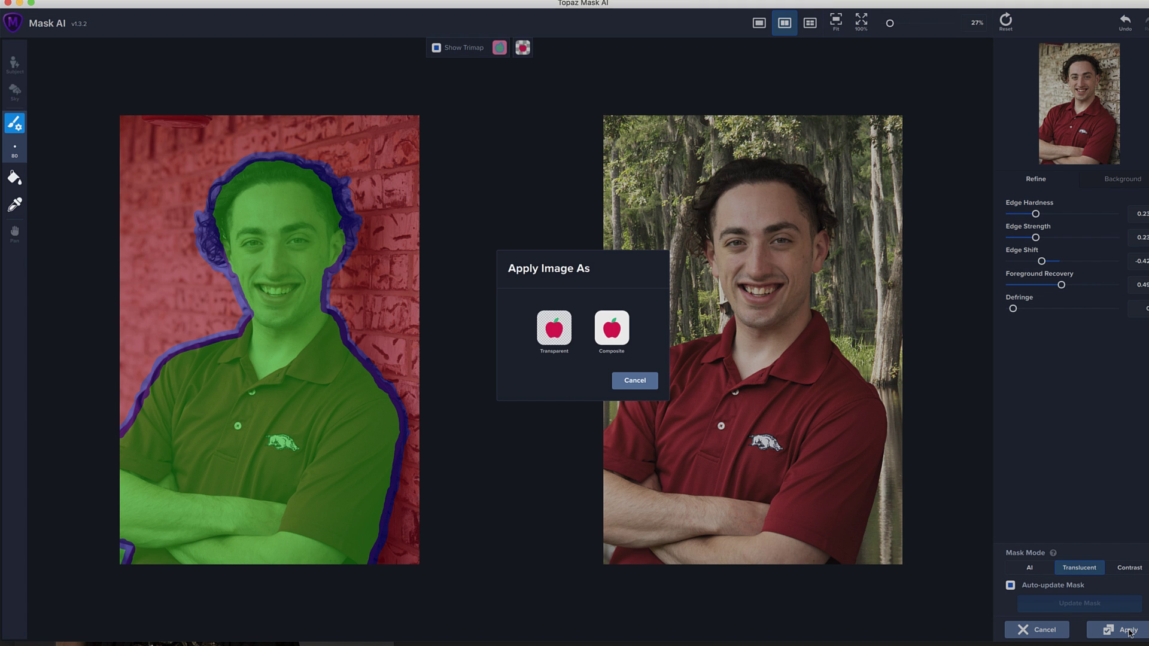
left_click(552, 329)
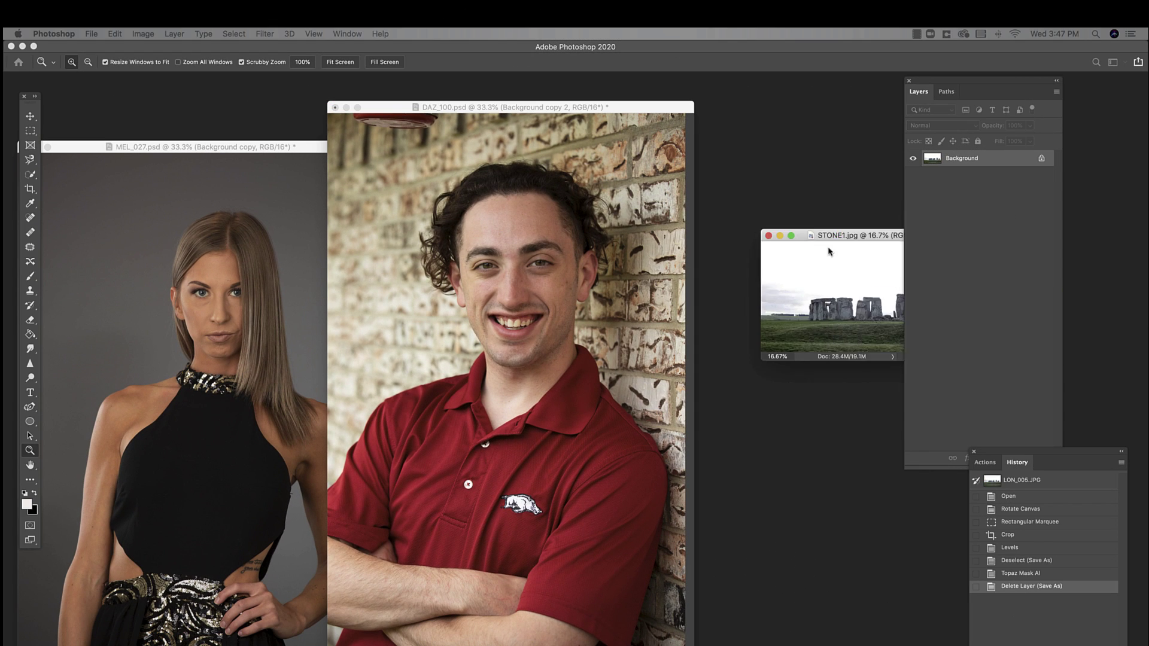
Step: Bring the STONE1.jpg window forward over the portraits and enlarge its view to 50%
left_click_drag(828, 235, 369, 234)
left_click(430, 283)
left_click(431, 282)
left_click(434, 281)
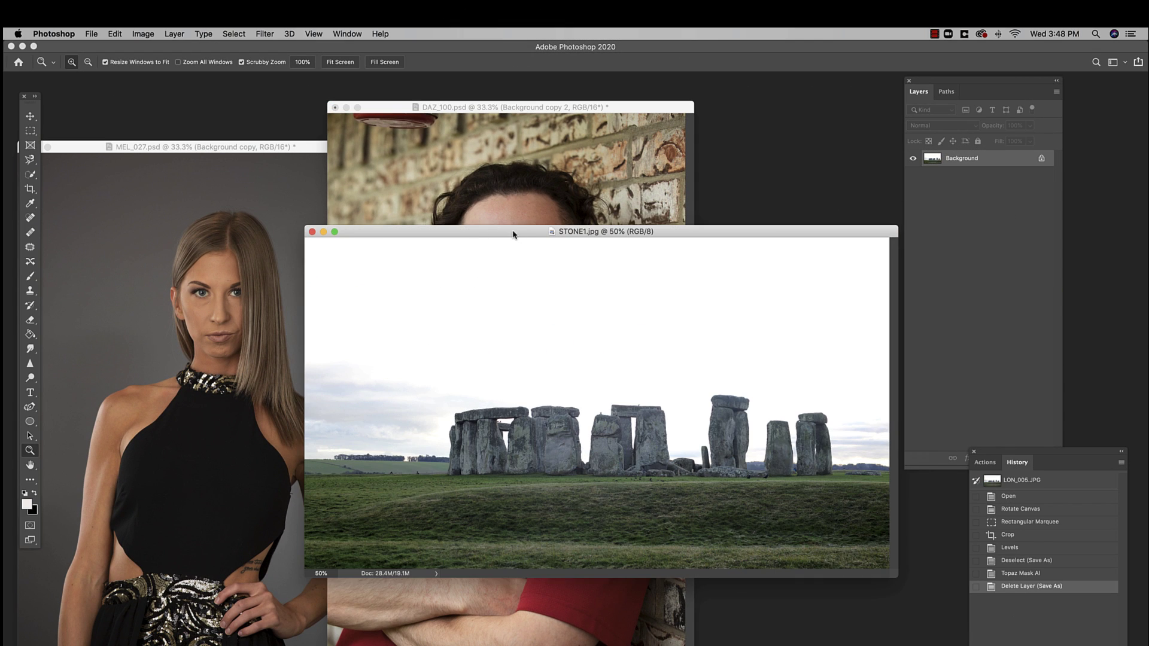
left_click_drag(512, 235, 393, 128)
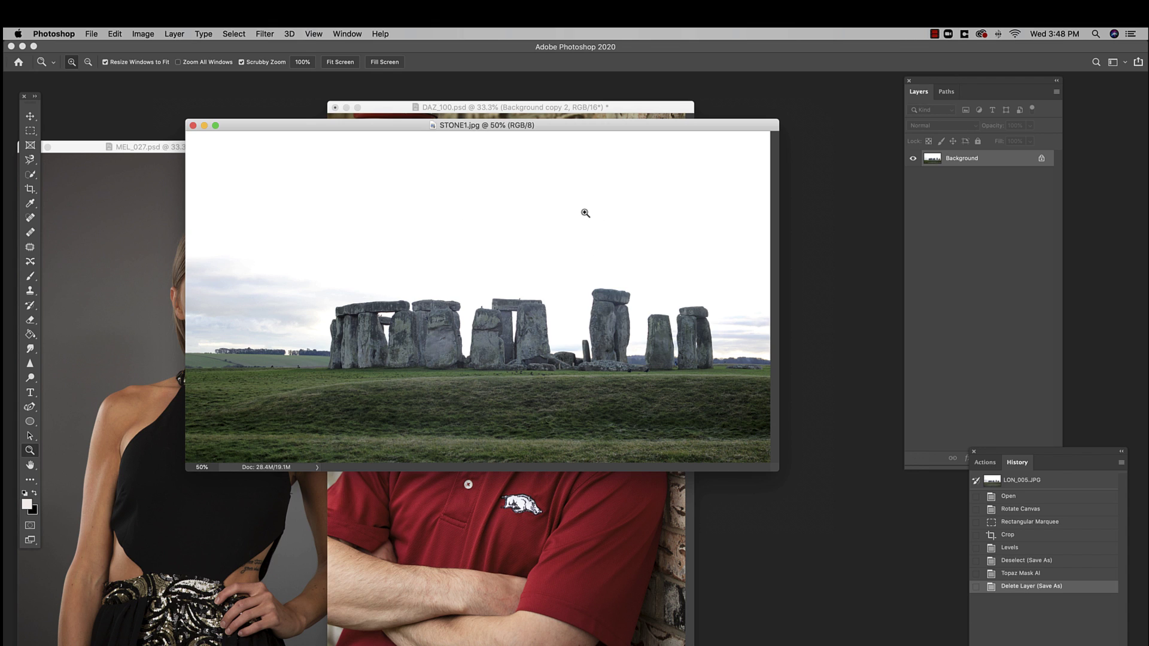
Step: Open STONE1.jpg in the Topaz Mask AI filter and auto-detect the sky to build the trimap
left_click(264, 35)
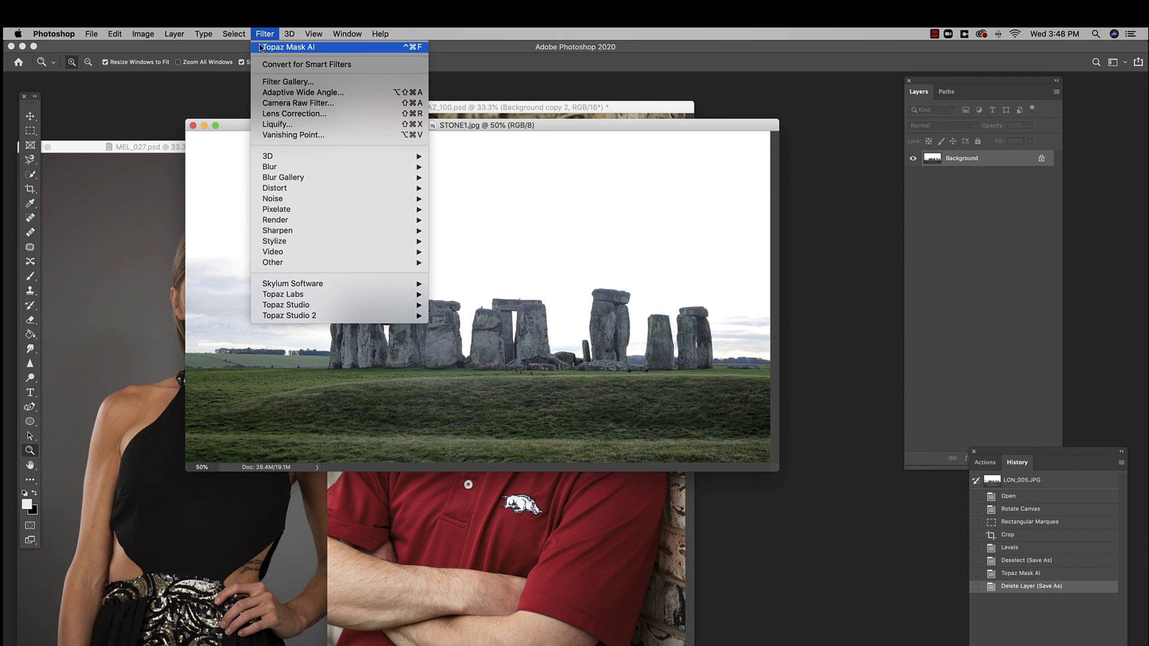
left_click(289, 48)
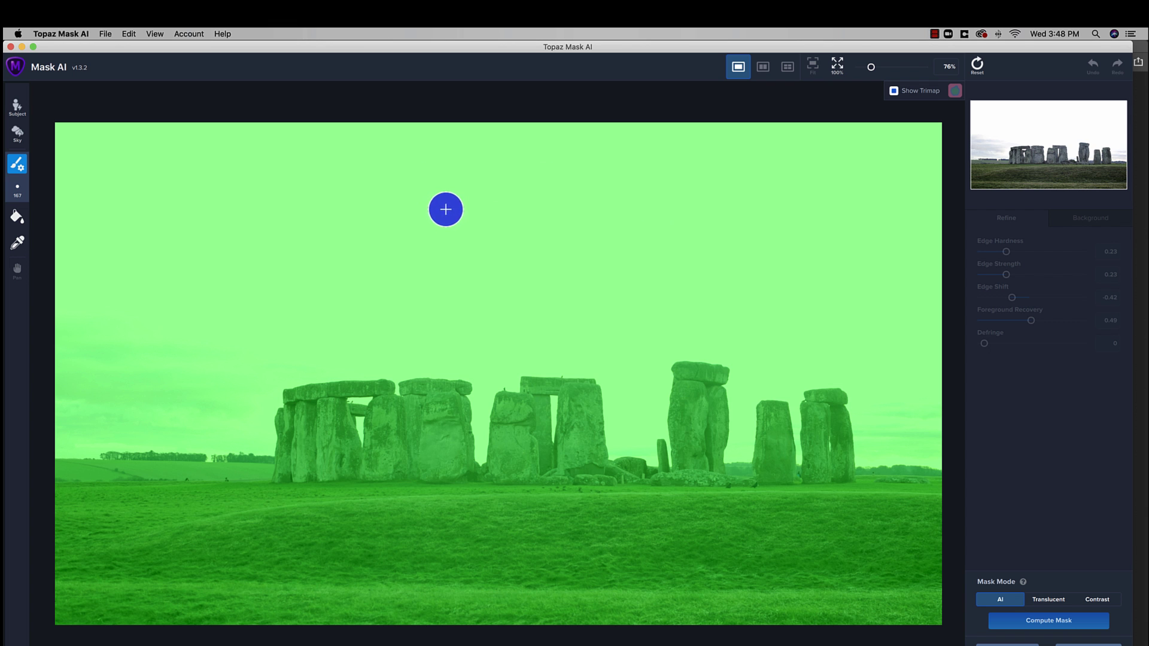
left_click(18, 134)
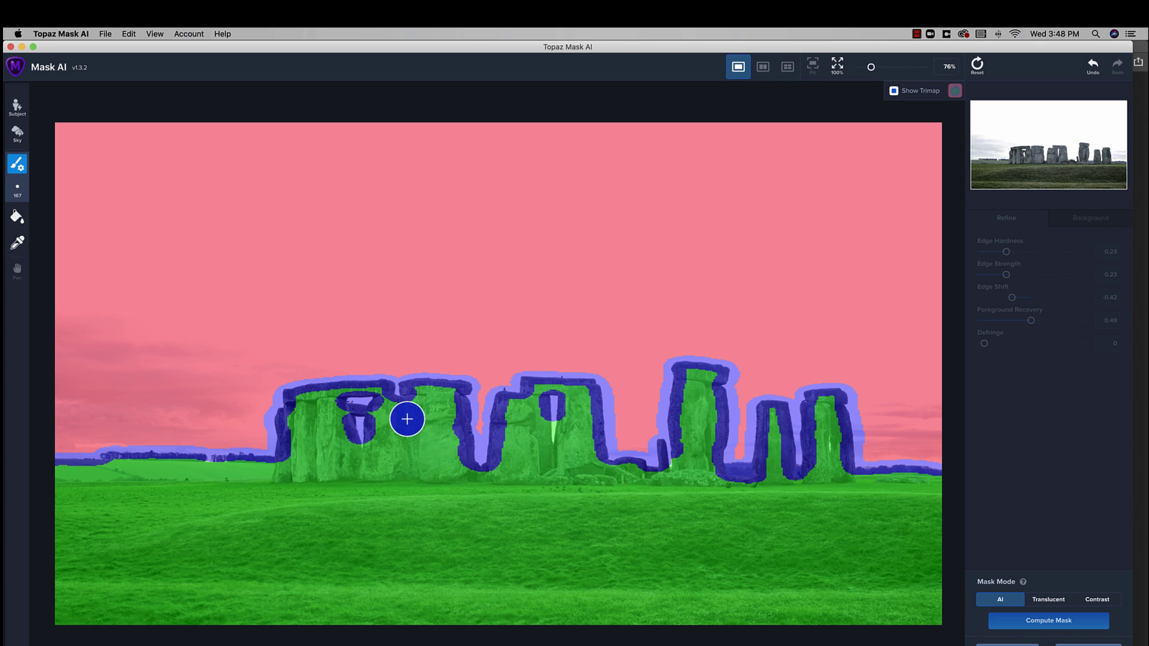
Step: Reduce the MASK brush to size 40 and paint over the missed sky gaps between the stones and along the distant treeline
key("bracketleft")
key("bracketleft")
key("bracketleft")
key("bracketleft")
key("bracketleft")
key("bracketleft")
key("bracketleft")
key("bracketleft")
key("bracketleft")
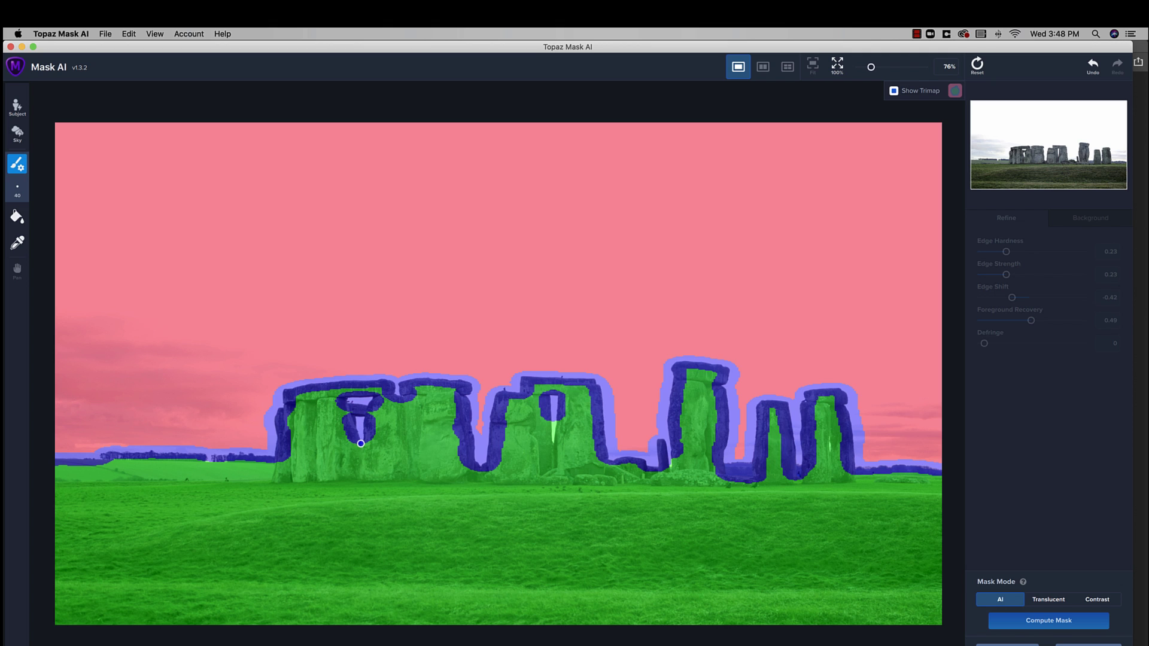
left_click_drag(360, 444, 361, 445)
left_click_drag(210, 464, 247, 461)
left_click_drag(551, 414, 555, 427)
left_click_drag(669, 468, 671, 455)
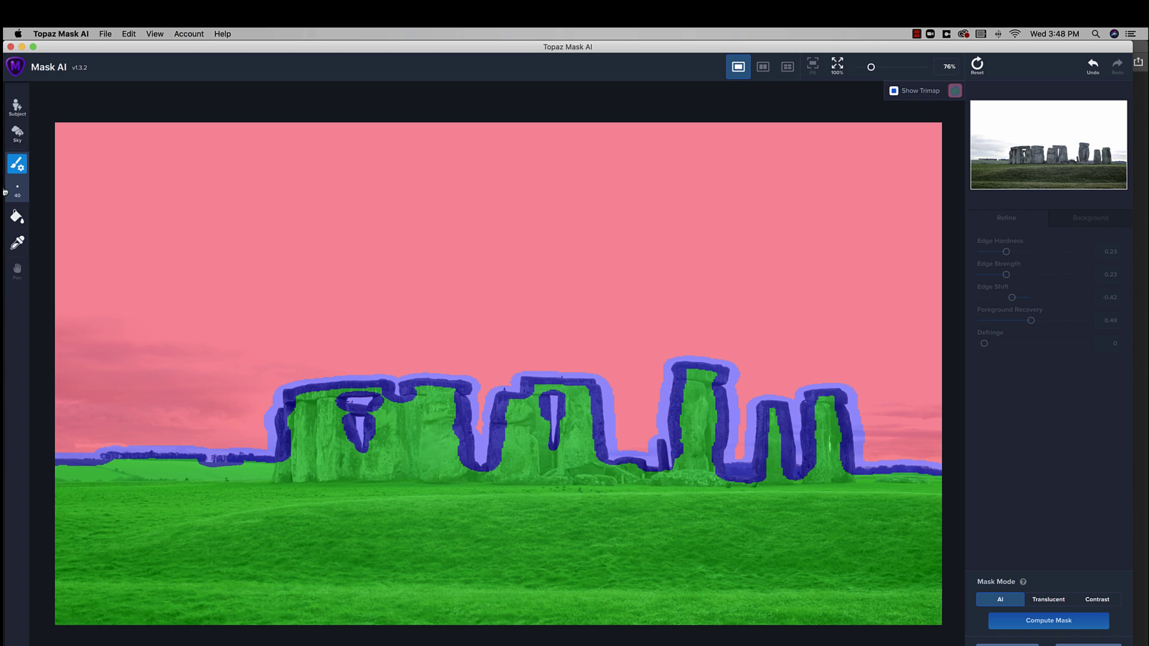
Step: Paint green KEEP with a size 60 brush along the ground beneath the rightmost stones, and compute the mask in AI mode
left_click(17, 163)
left_click(70, 163)
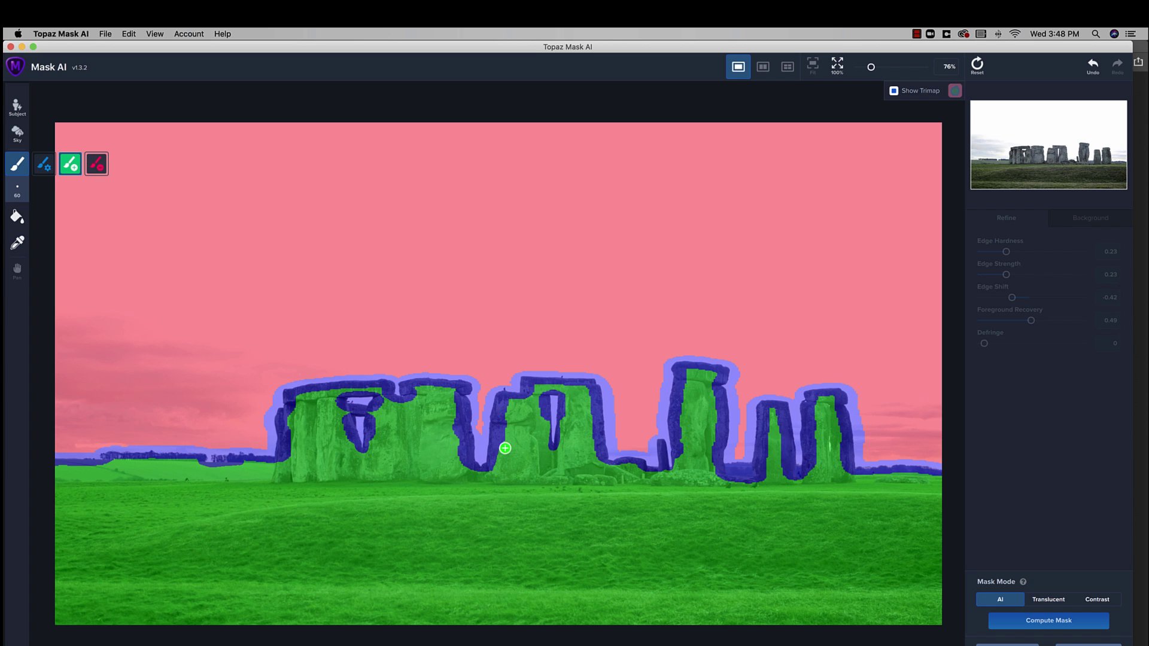
mouse_move(641, 480)
left_mouse_down()
mouse_move(613, 469)
mouse_move(903, 472)
mouse_move(953, 488)
left_mouse_up()
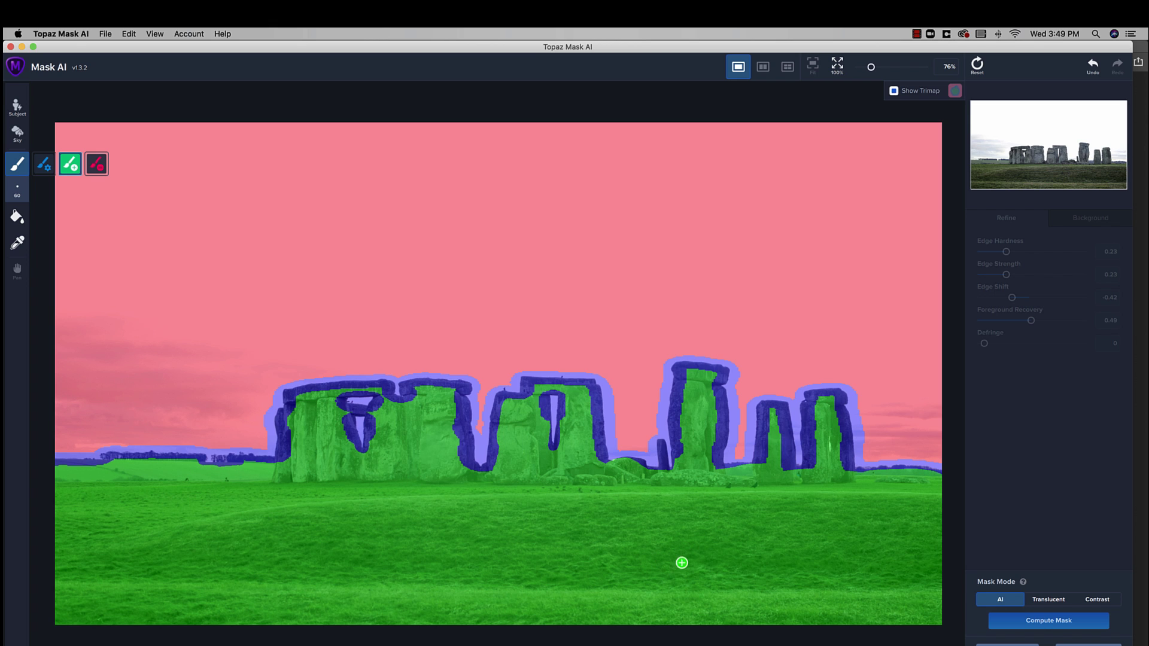
left_click(1058, 621)
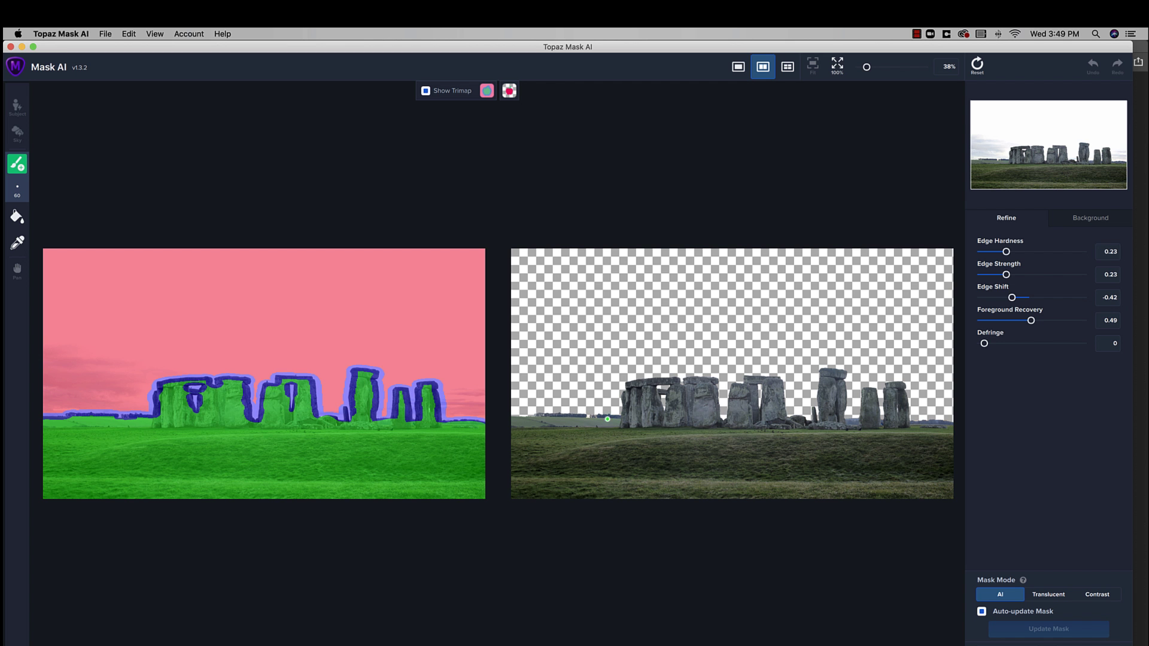
Step: Zoom in to 94% and examine the computed mask edges across the stones, the gaps between them and the horizon
left_click_drag(866, 67, 875, 67)
key("h")
left_click_drag(748, 274, 602, 257)
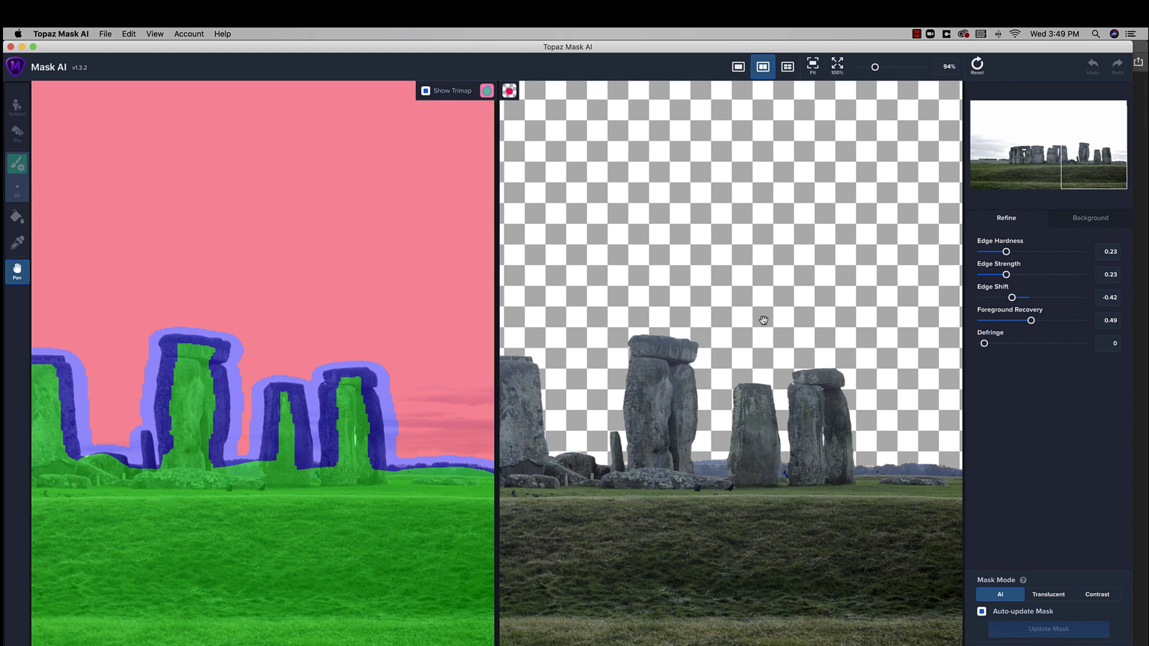
left_click_drag(768, 272, 936, 231)
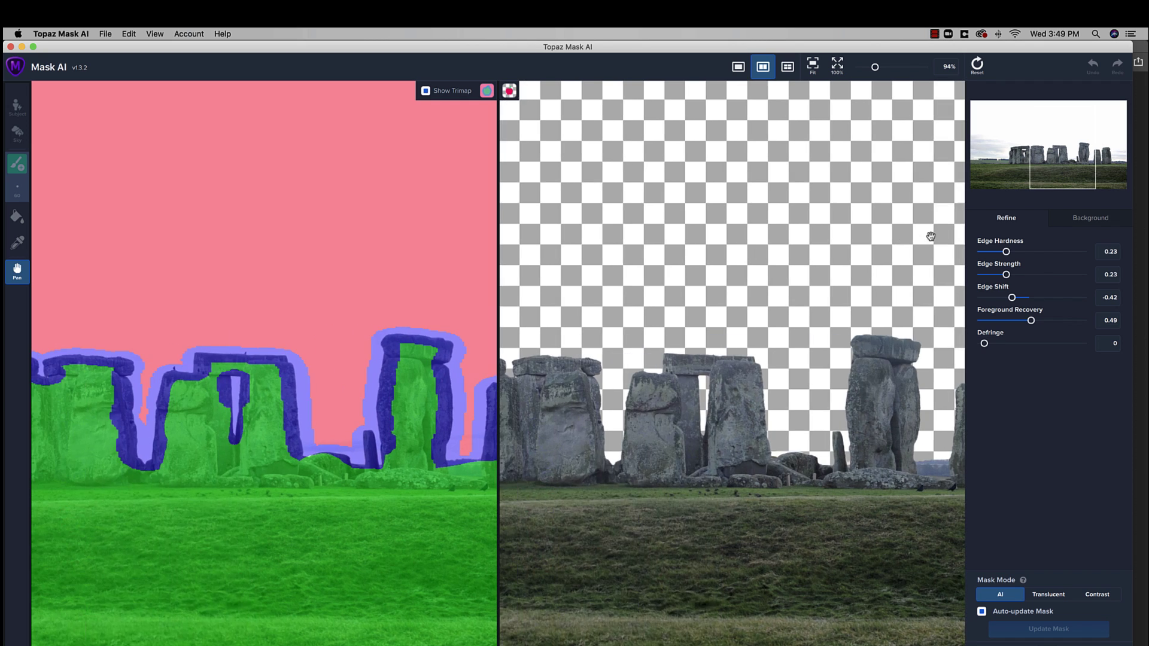
mouse_move(729, 255)
left_mouse_down()
mouse_move(939, 252)
mouse_move(910, 247)
left_mouse_up()
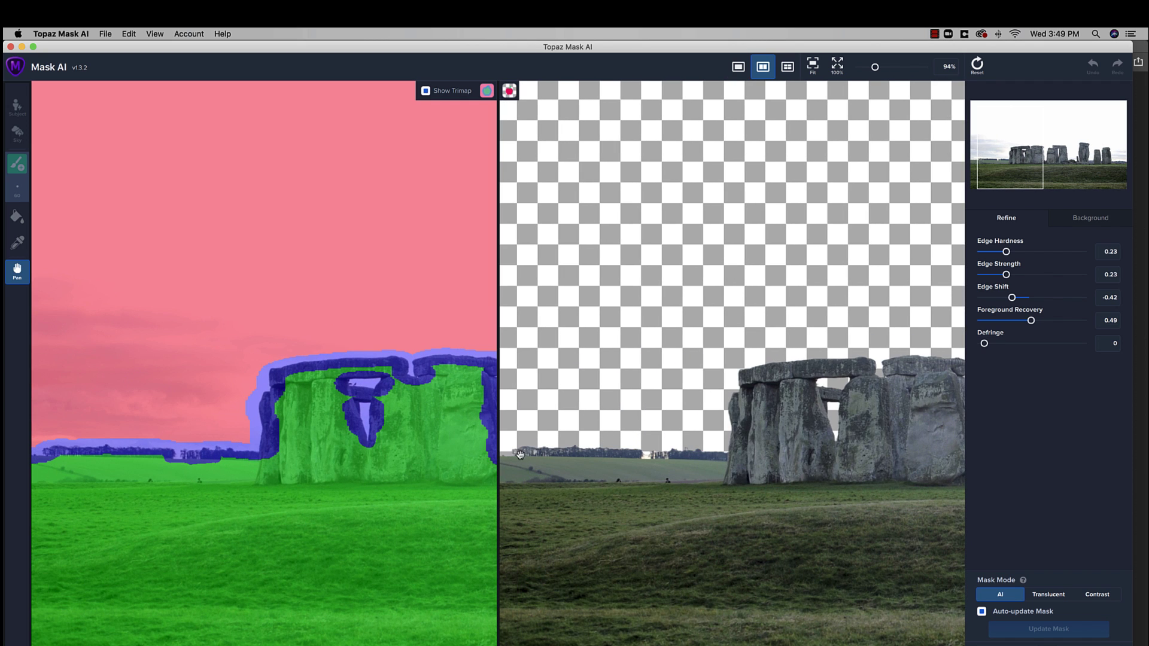
left_click_drag(781, 269, 694, 292)
key("b")
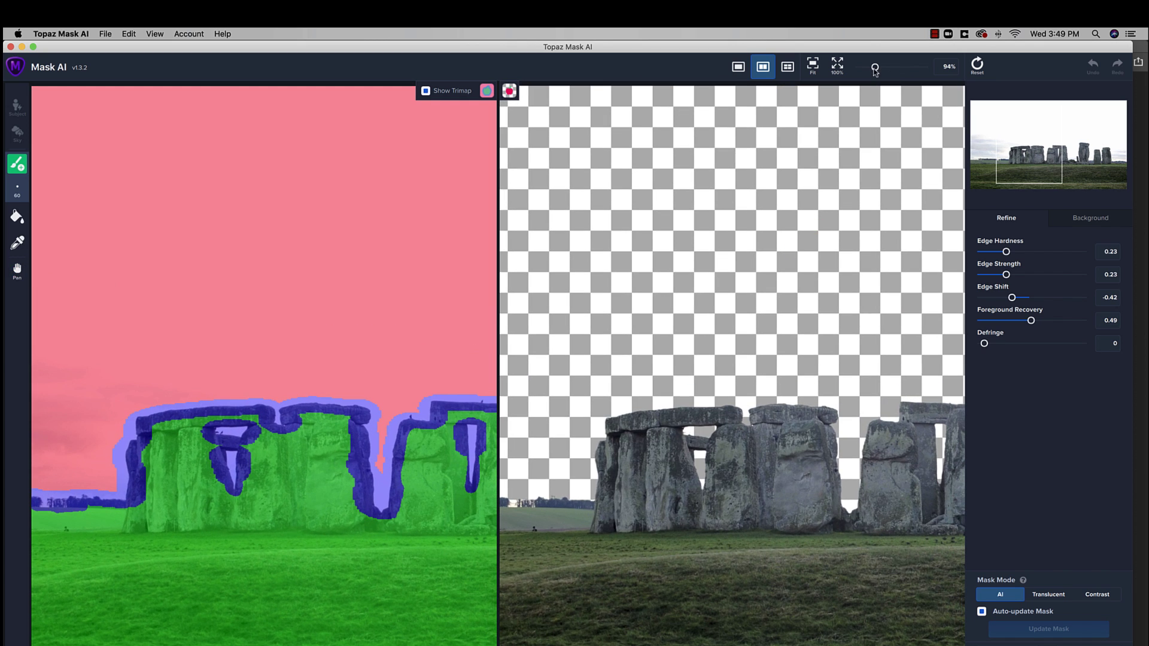
Step: Switch the background replacement to Image and load a cloudy sky photo behind the masked stones
left_click_drag(875, 69, 869, 70)
left_click(1083, 219)
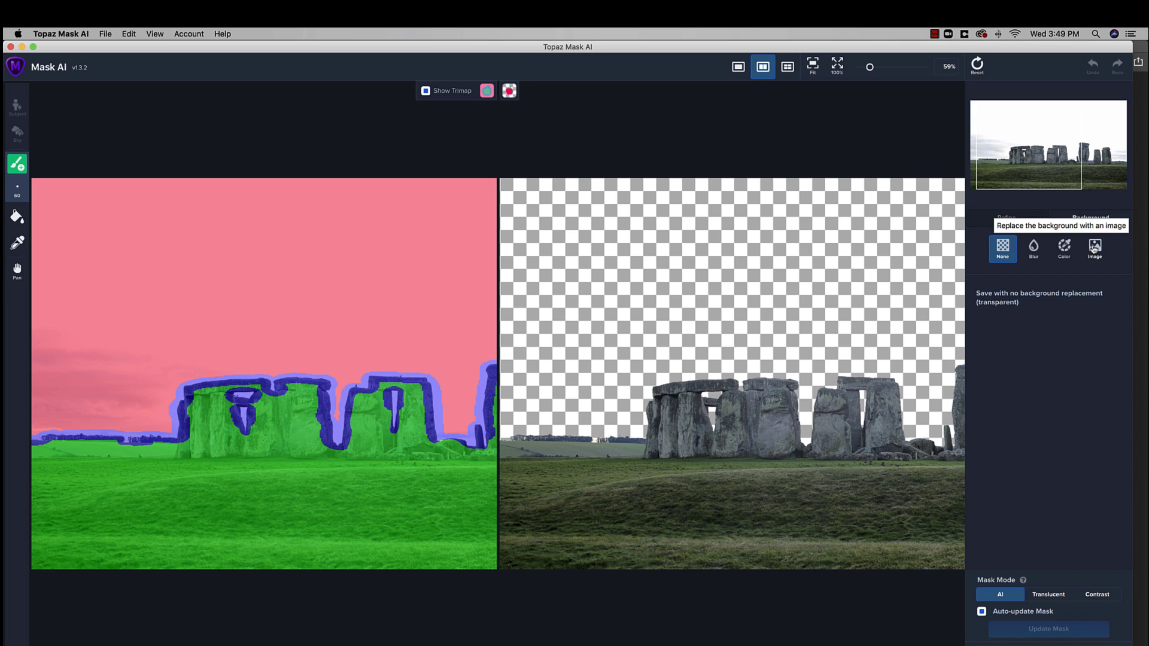
left_click(1095, 248)
left_click(1089, 291)
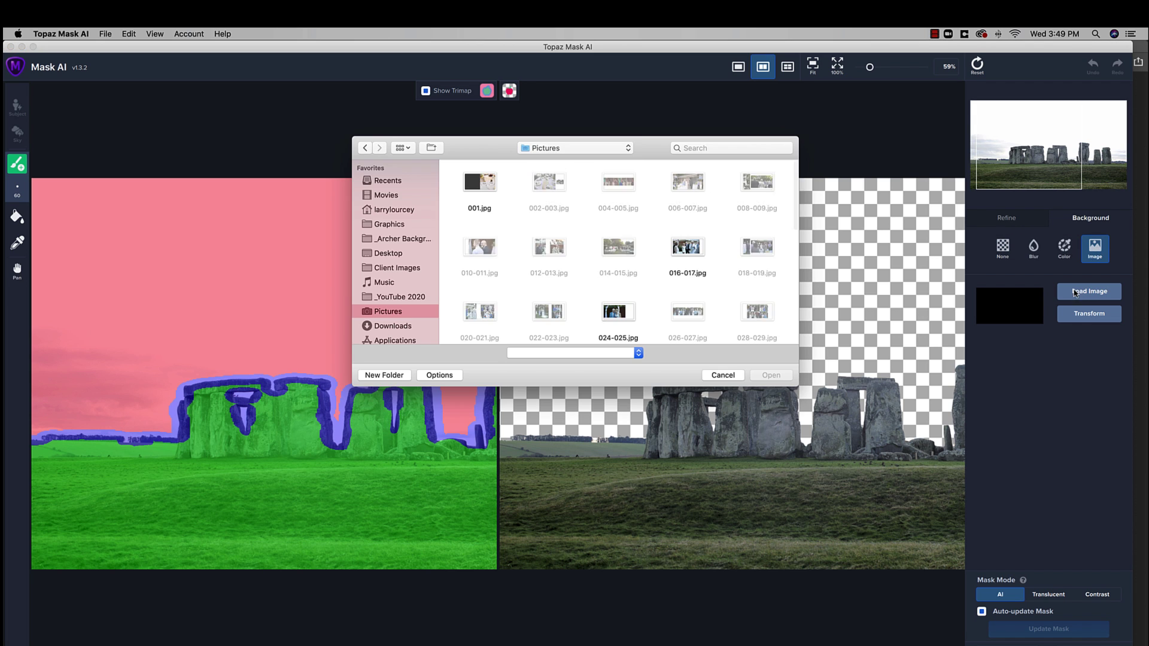
left_click(586, 147)
left_click(568, 220)
double_click(500, 195)
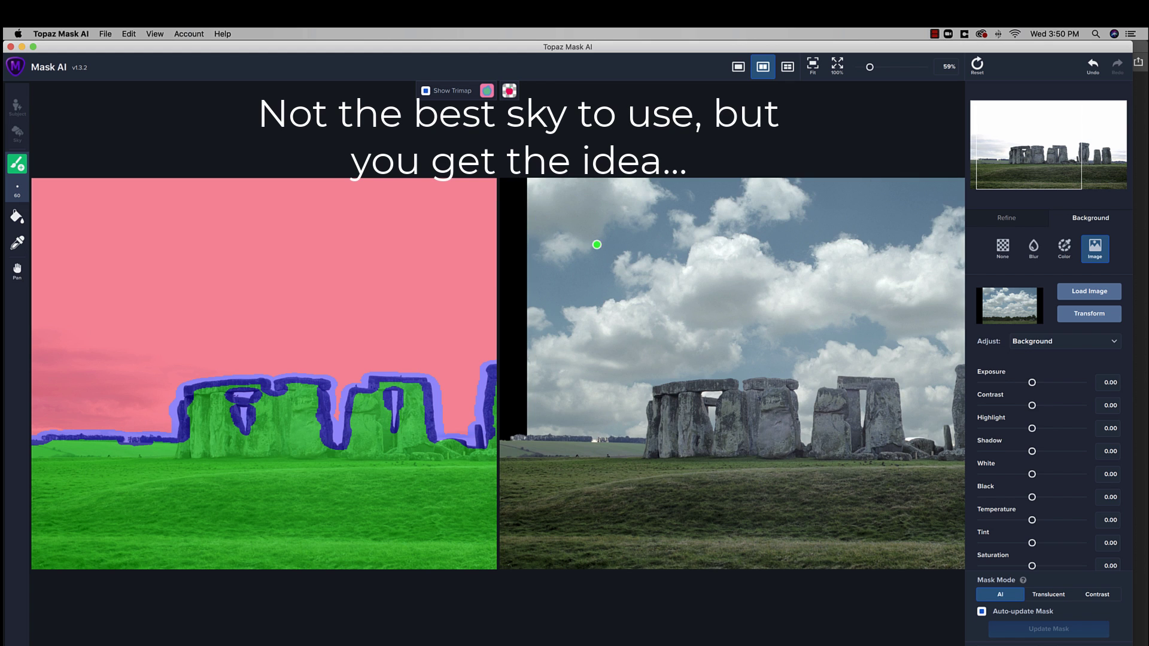
Step: Transform the sky background to span the full width of the photo, and inspect the blend around the stones at 157%
left_click(811, 66)
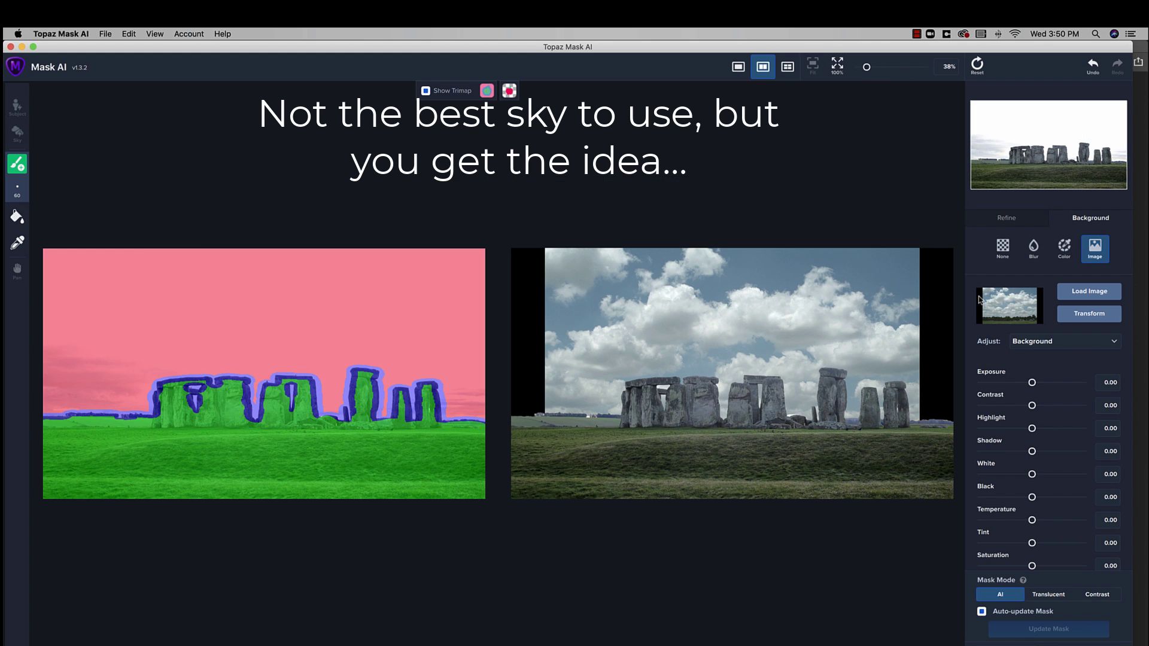
left_click(1089, 314)
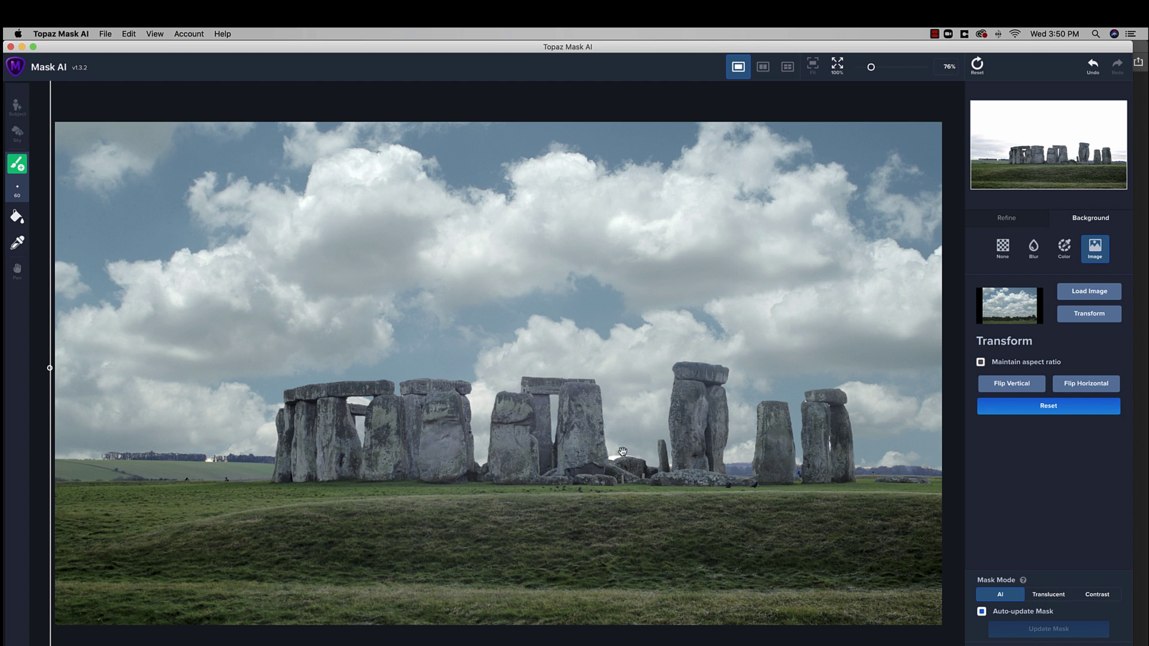
left_click_drag(871, 70, 884, 70)
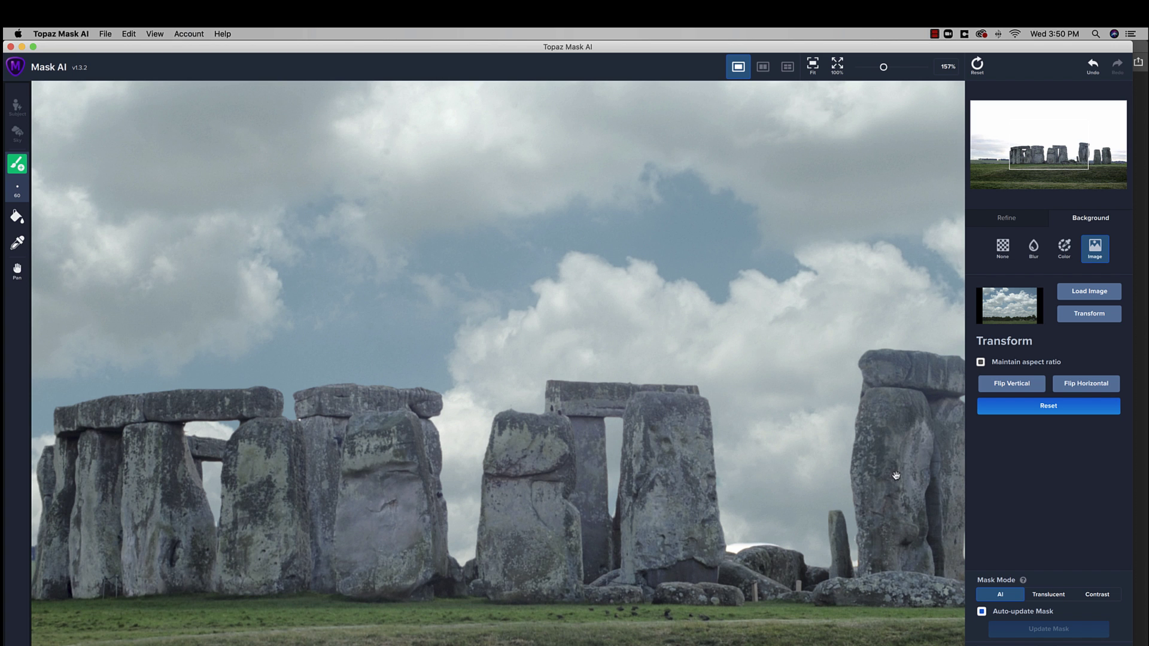
left_click_drag(883, 68, 870, 68)
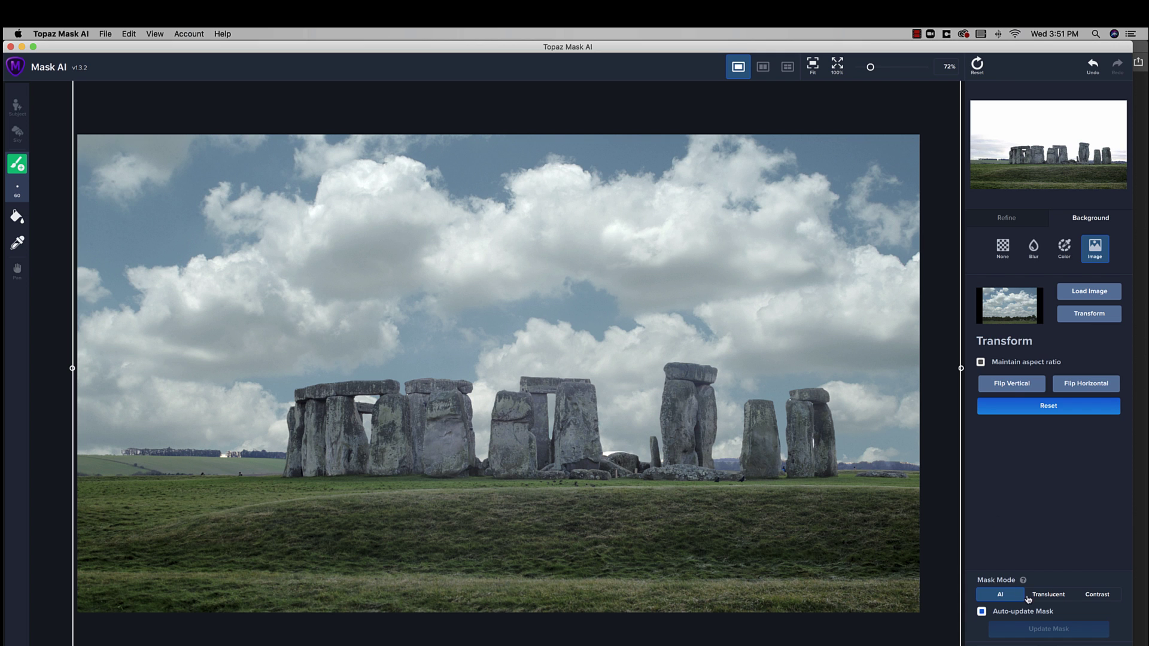
Step: Return to Photoshop with the Stonehenge mask applied to the Background copy layer, and hide the Background layer
left_click(1138, 62)
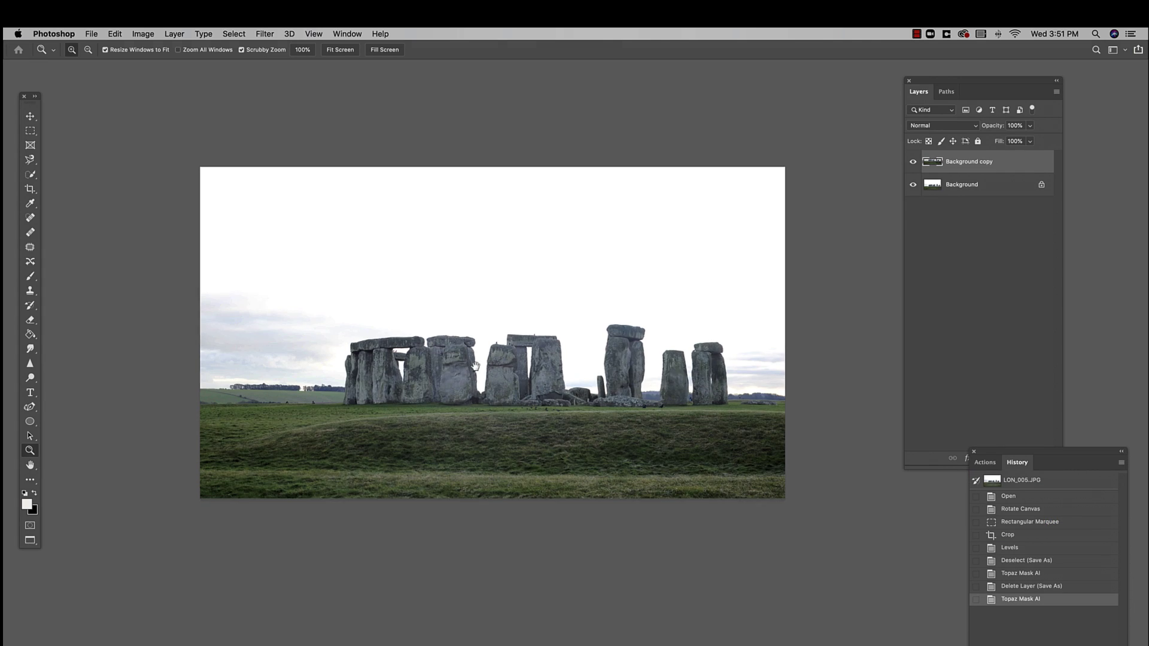
left_click(912, 184)
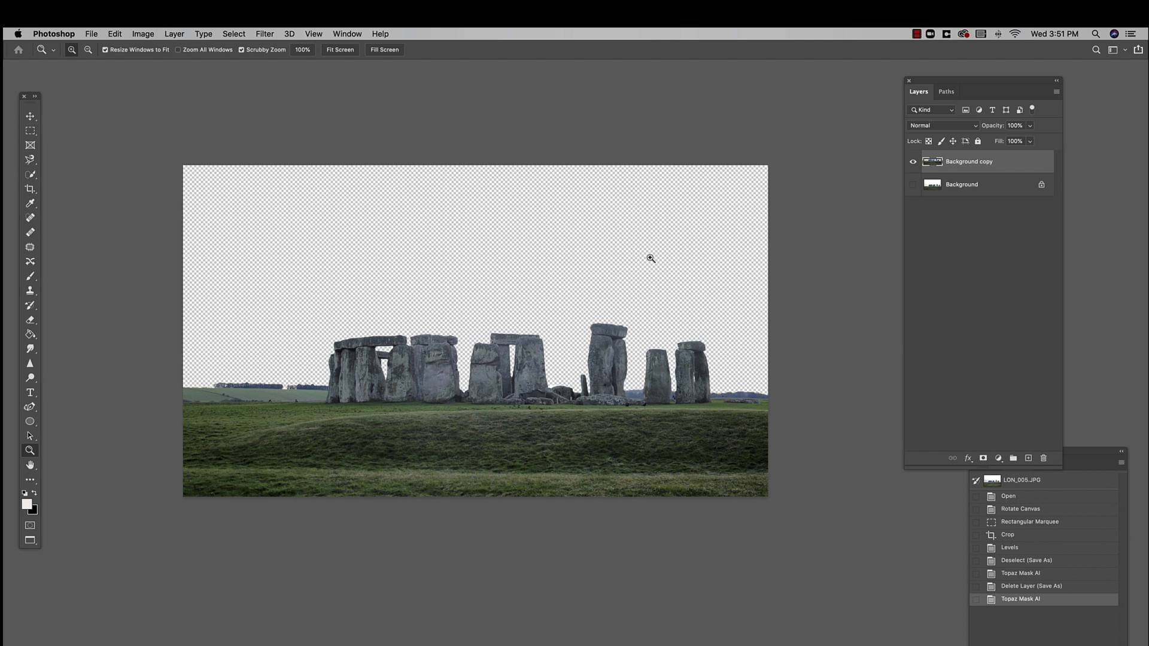
Step: Cycle the screen mode back to the standard windowed view and zoom STONE1.jpg out to 16.67%
key("f")
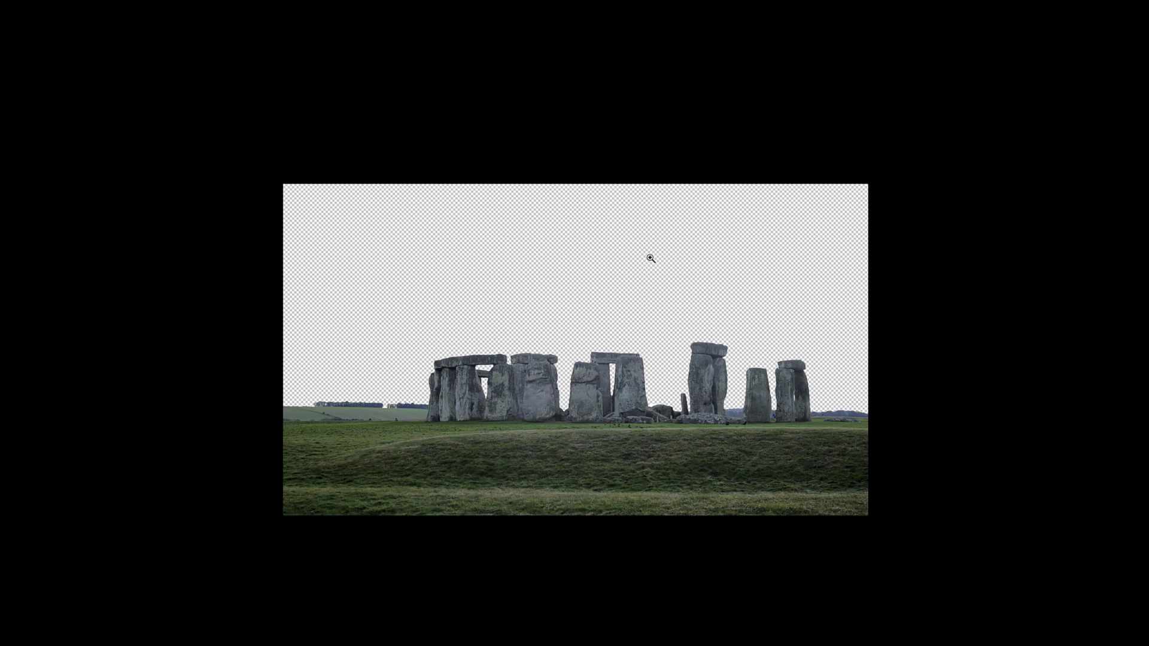
key("f")
key("alt")
left_click(305, 177, "alt")
left_click(306, 178, "alt")
left_click(305, 177, "alt")
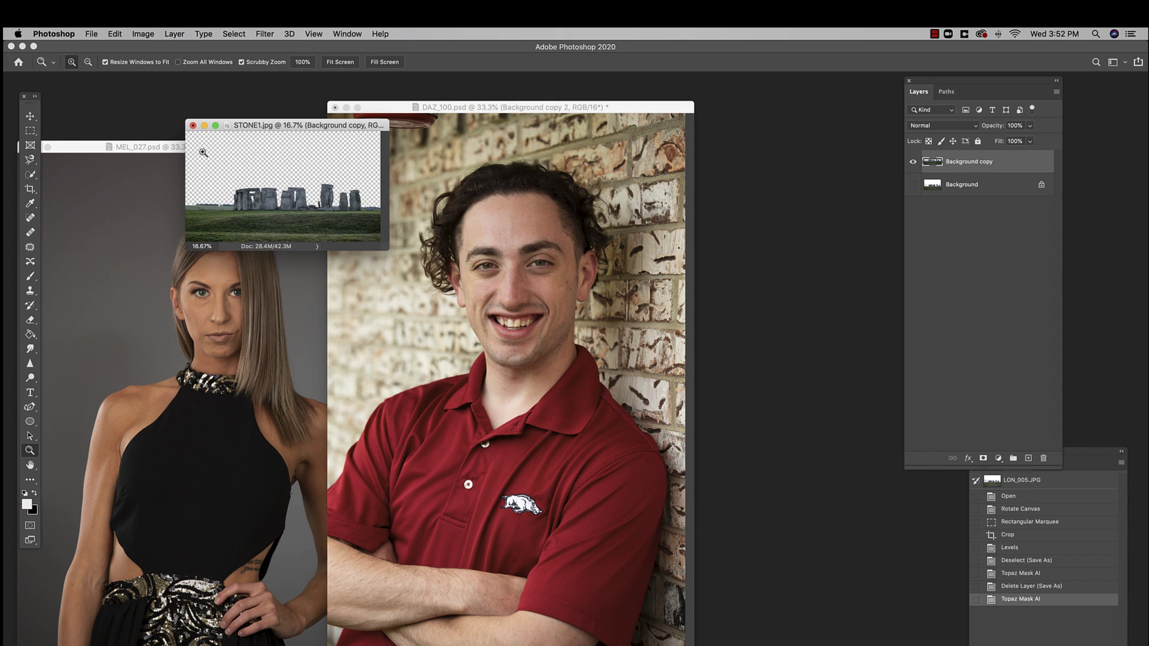
Step: Bring MEL_027.psd to the front at 50% and toggle its Background layer off and on to compare the woman's cutout with the original
left_click_drag(158, 147, 326, 125)
left_click(433, 197)
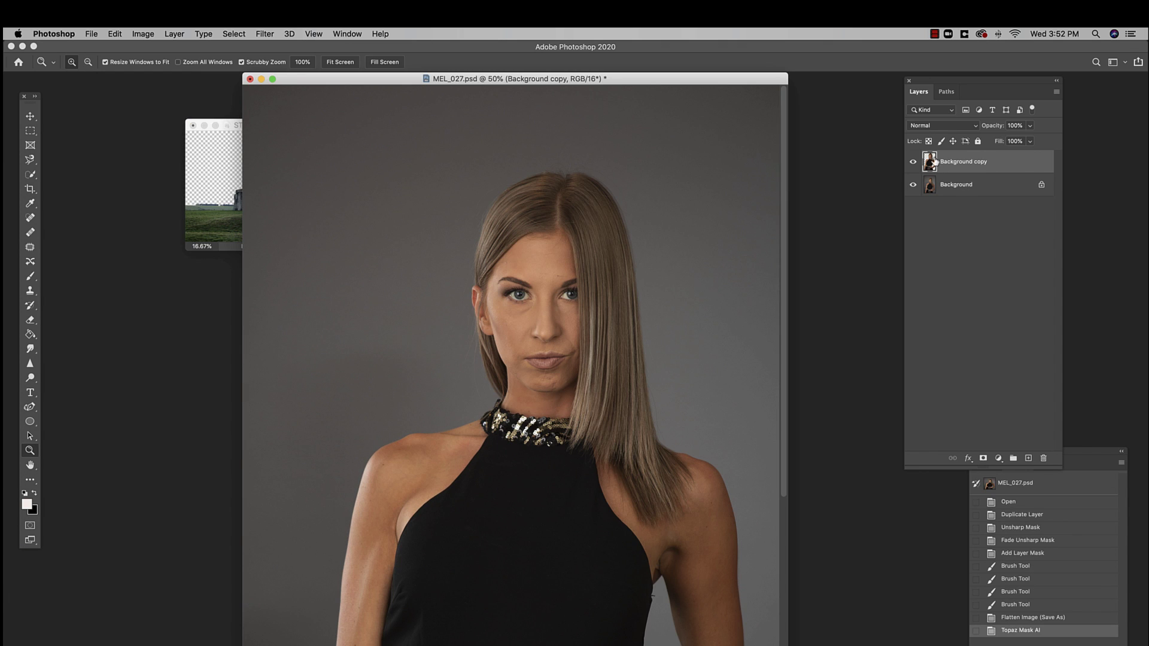
left_click(913, 185)
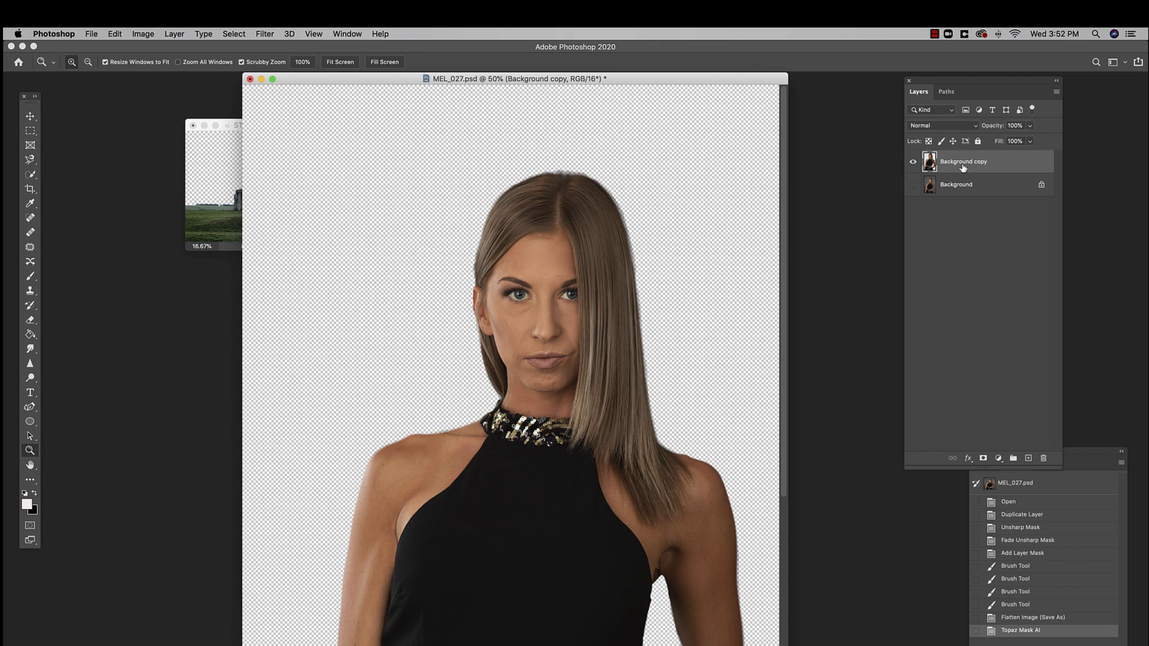
left_click(913, 186)
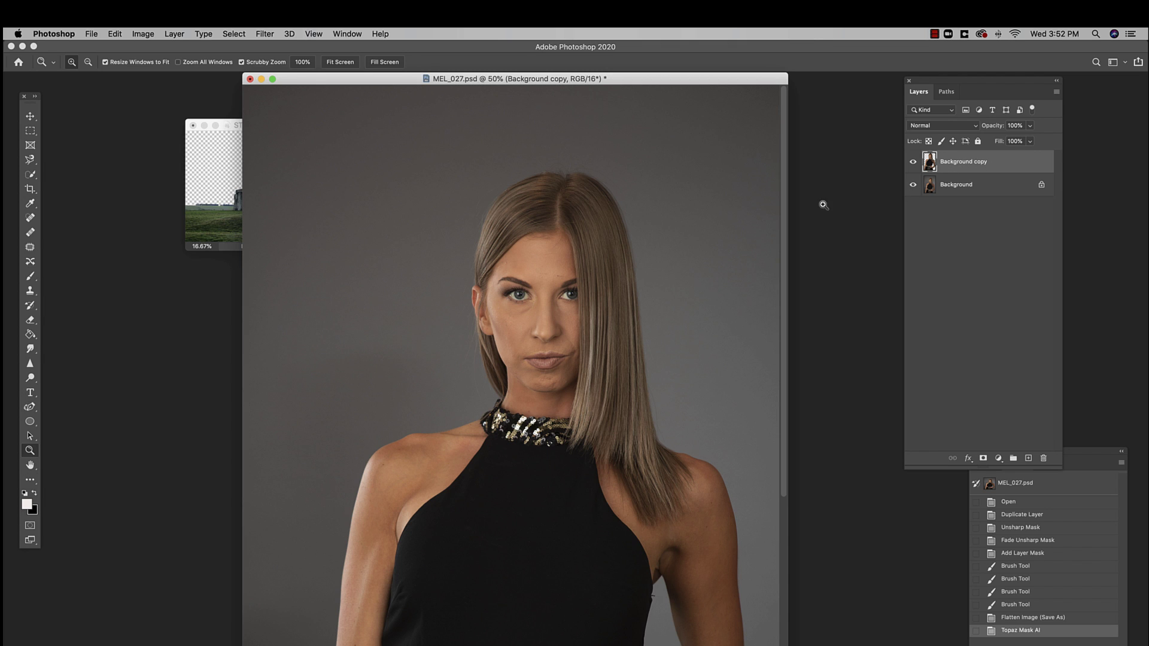
Step: Zoom MEL_027.psd out to 33.3% and move its window aside to uncover the STONE1.jpg window
left_click(669, 265, "alt")
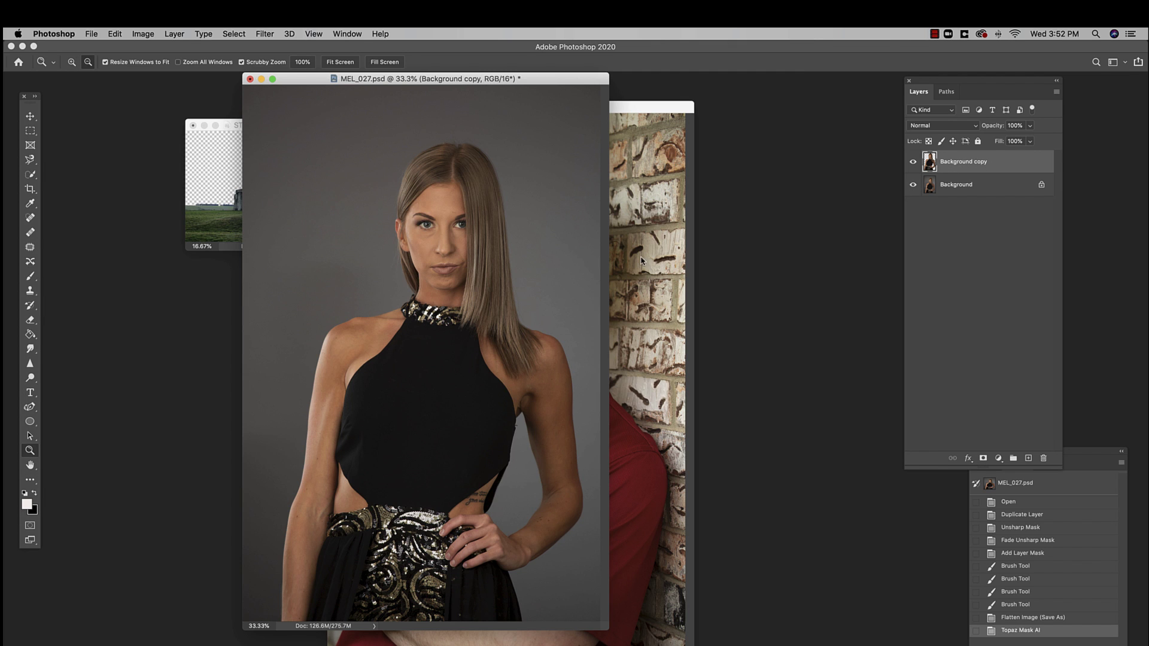
left_click_drag(563, 82, 675, 88)
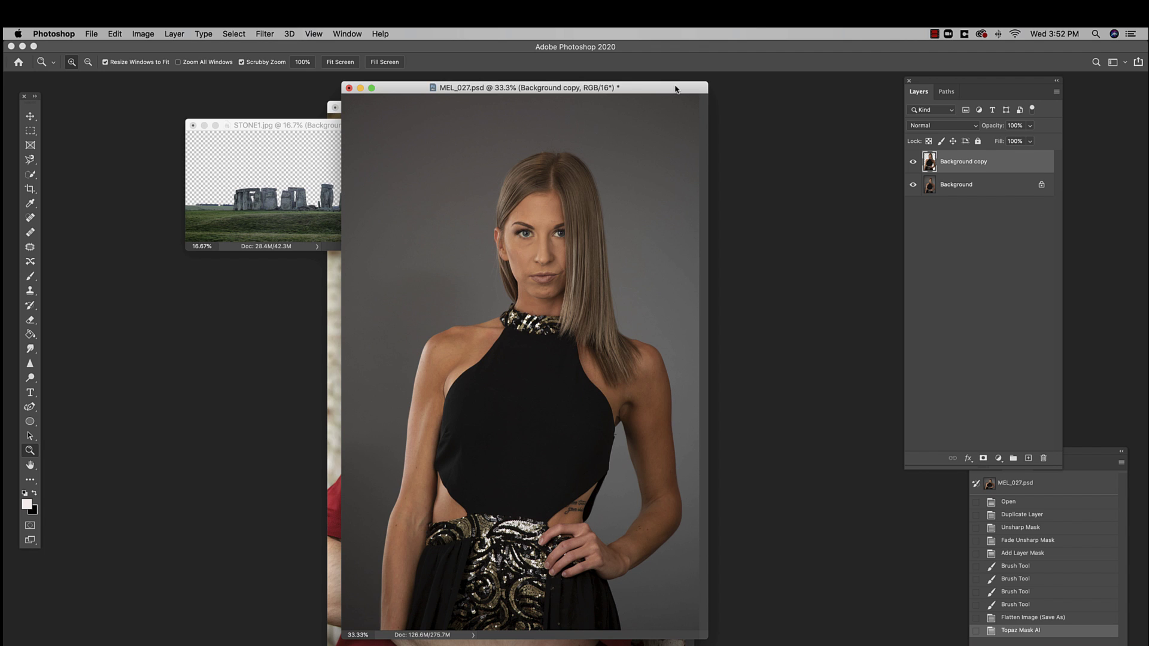
left_click_drag(602, 82, 683, 84)
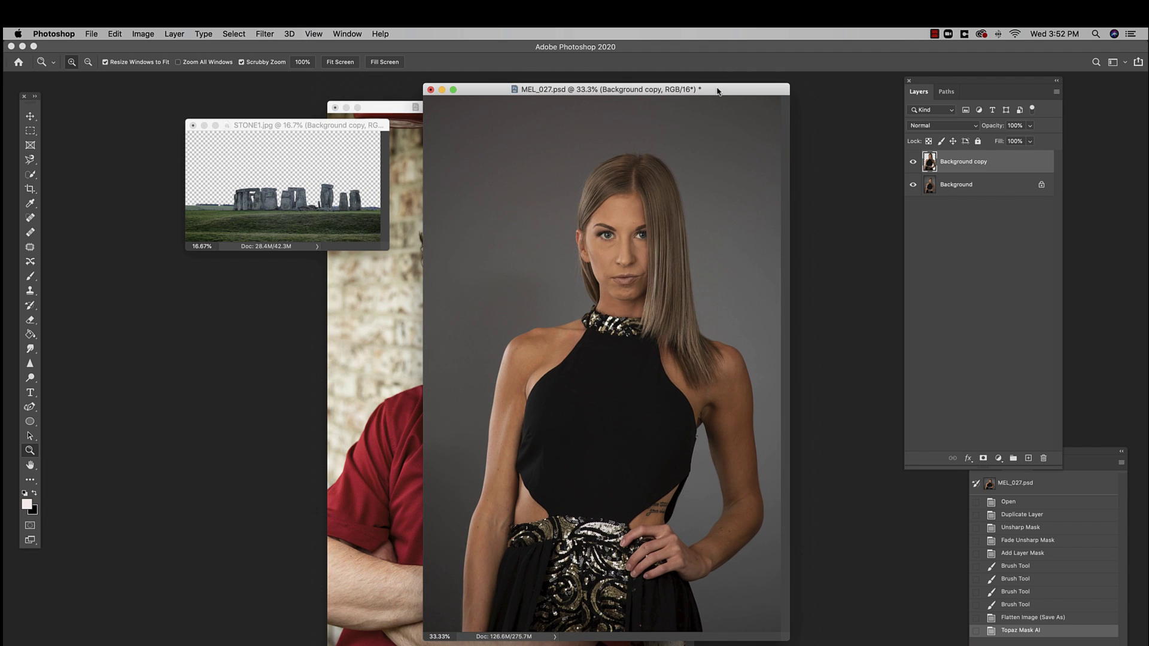